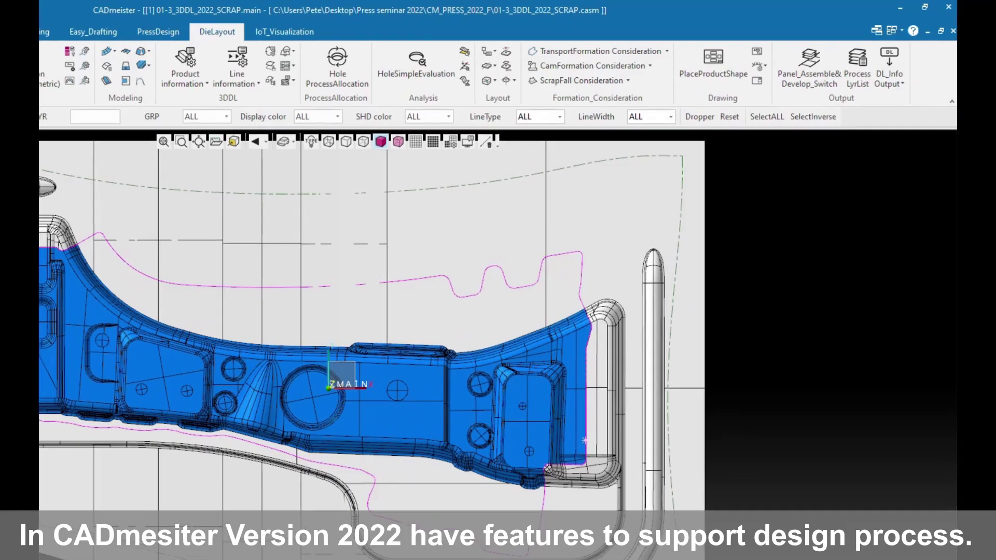
Show the scrap cutter line commands from the DieLayout tab's 3DDL group
click(283, 66)
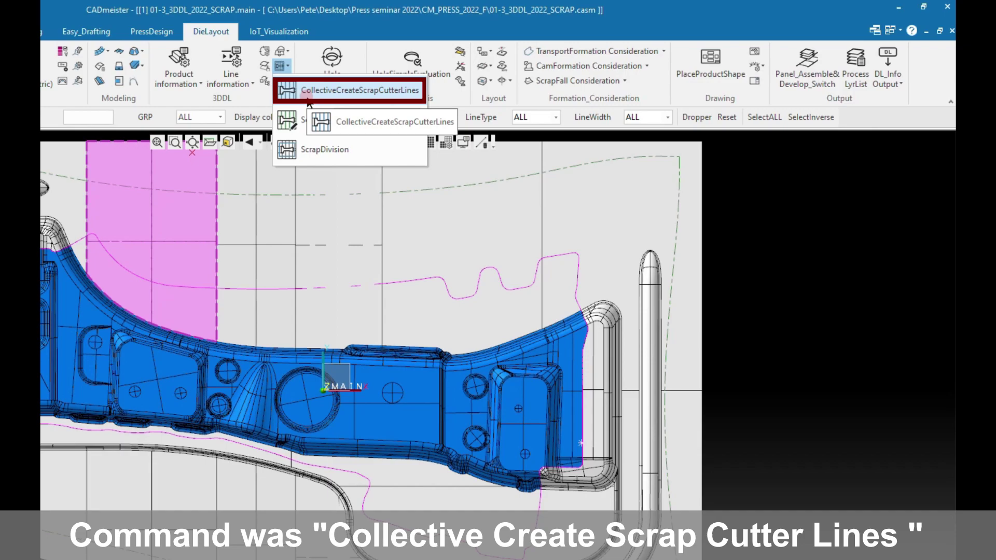
Start CollectiveCreateScrapCutterLines with the composite draw surface and the part's trim curve
click(306, 93)
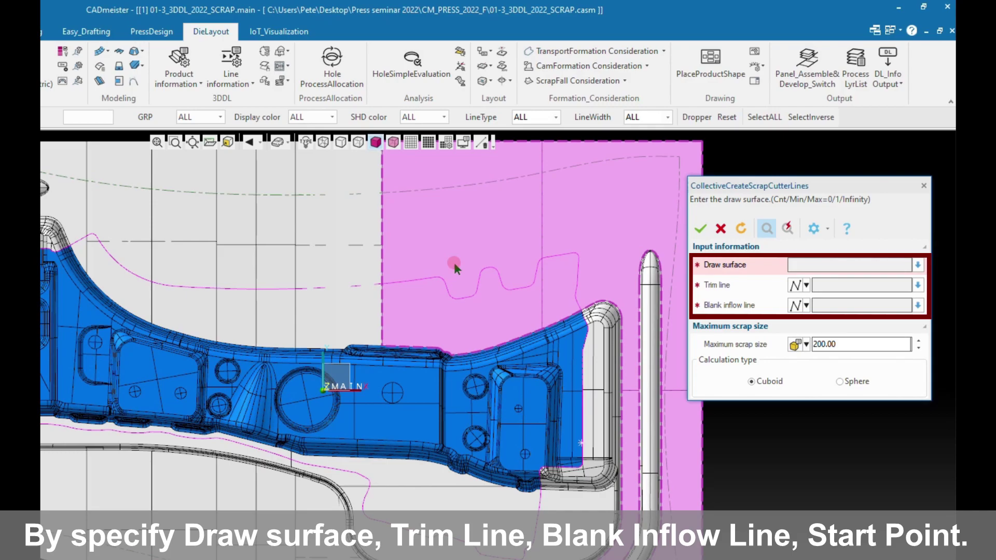
click(453, 263)
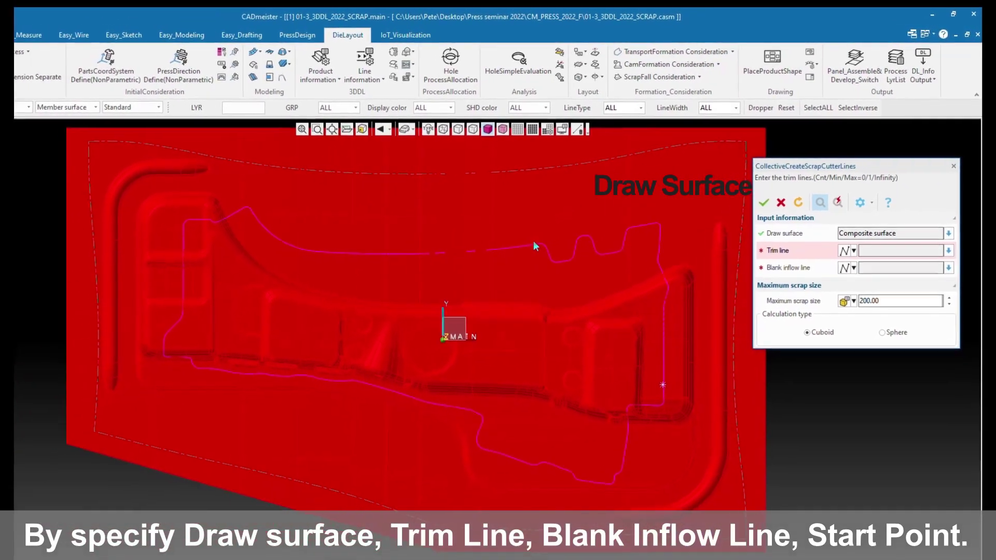
click(576, 231)
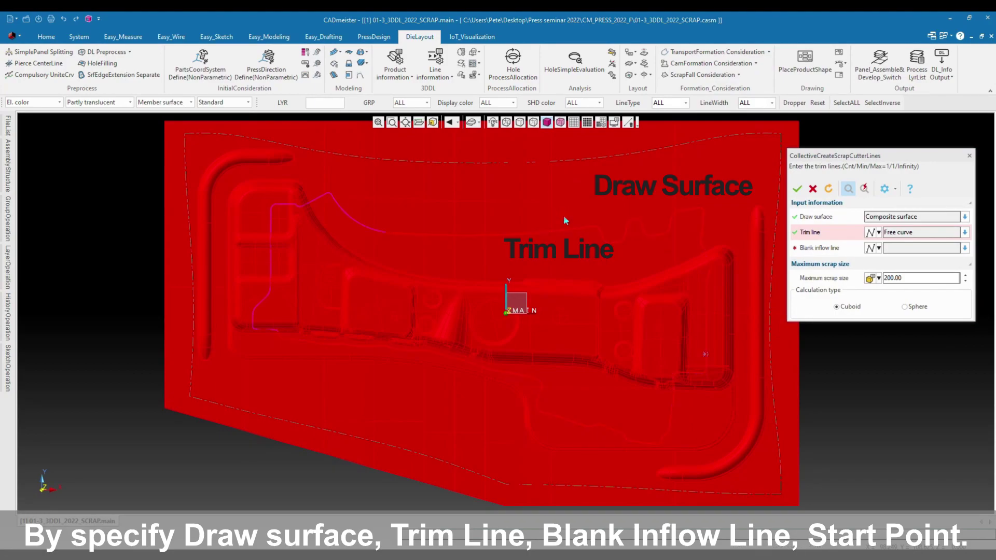
middle_click(563, 216)
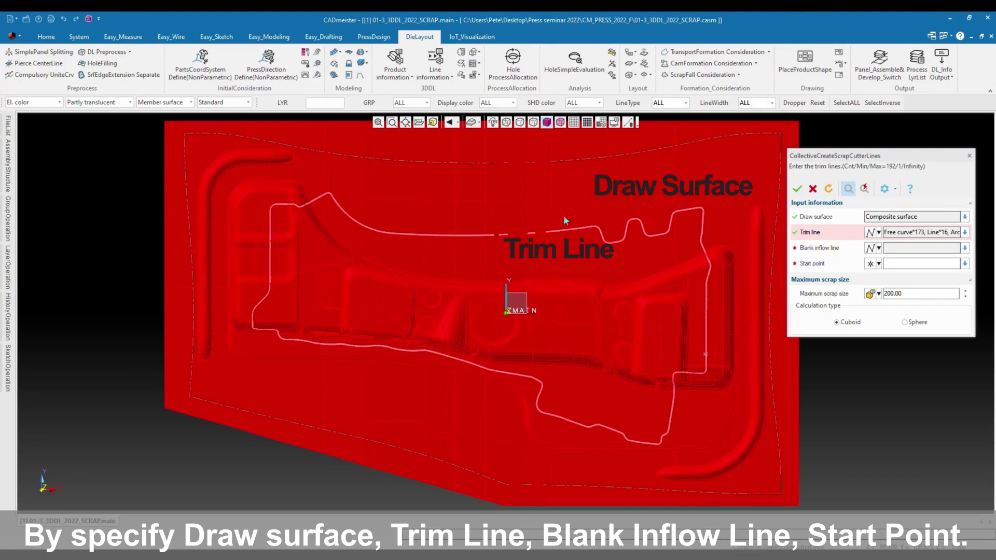
Use the top boundary chain as blank inflow line and place the start point
click(559, 159)
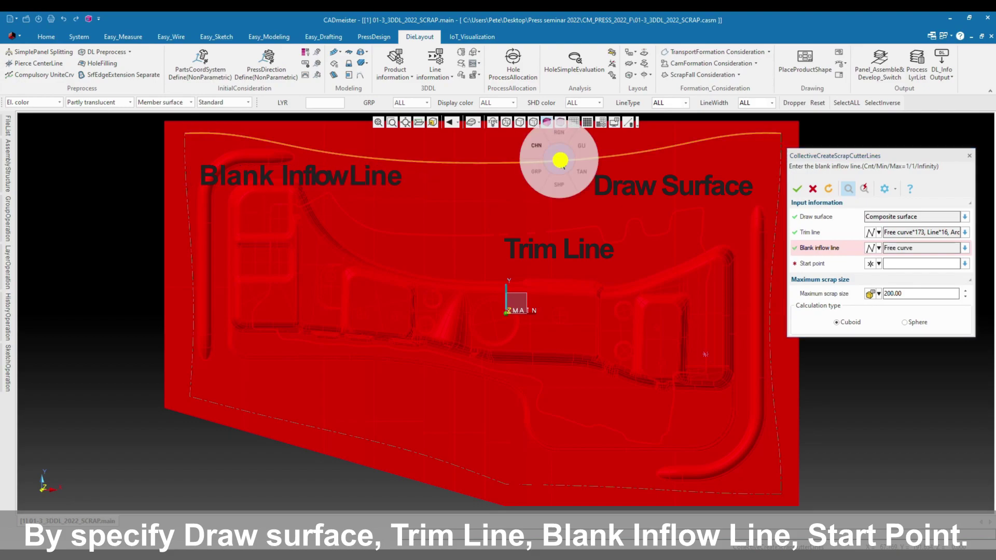
click(538, 151)
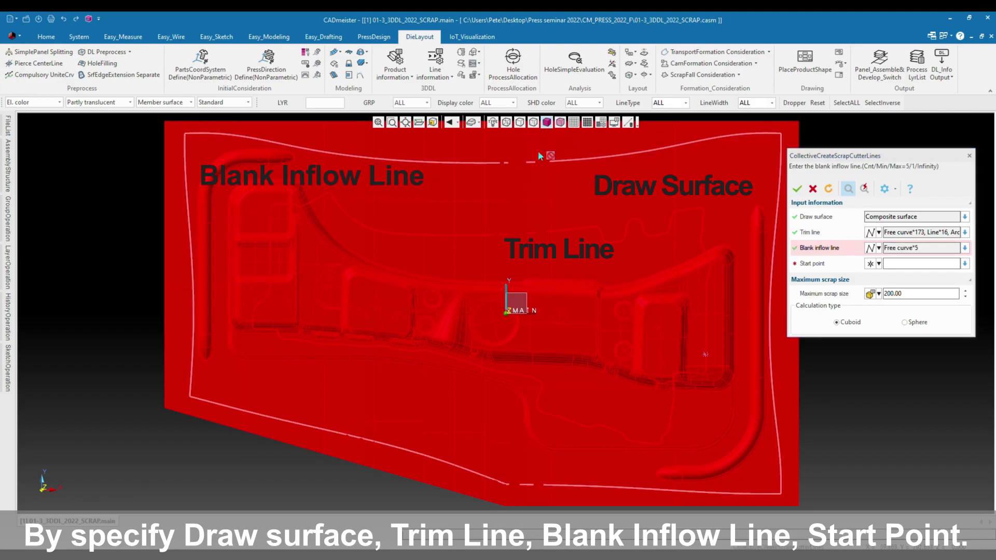
middle_click(539, 155)
click(705, 355)
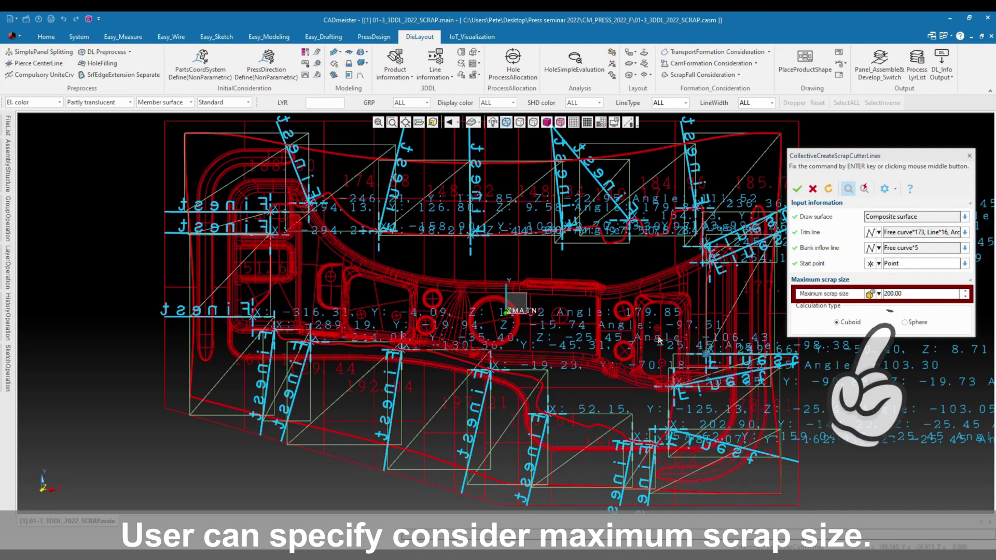
Create the scrap cutter lines with 300.00 maximum scrap size and Cuboid calculation, after comparing Sphere
click(905, 293)
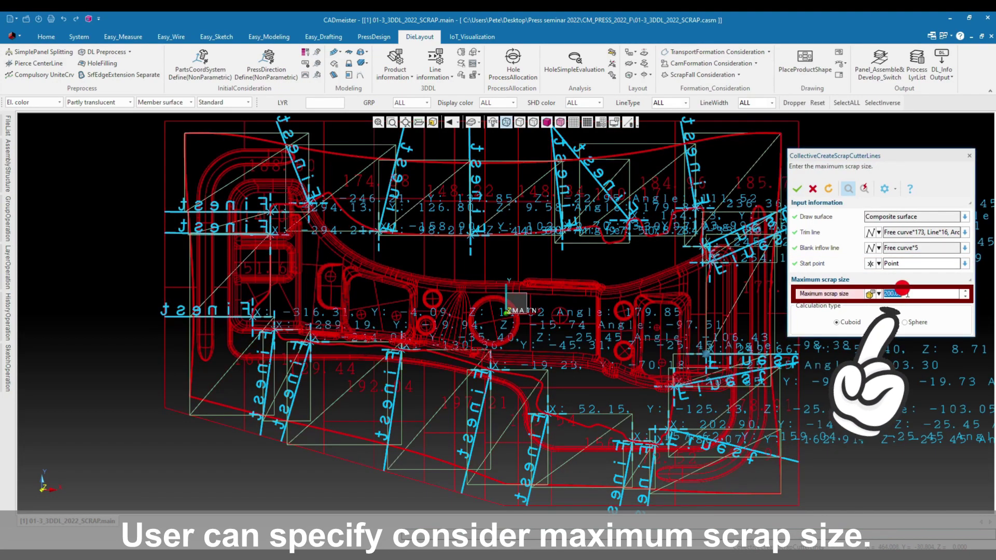
text(300.00)
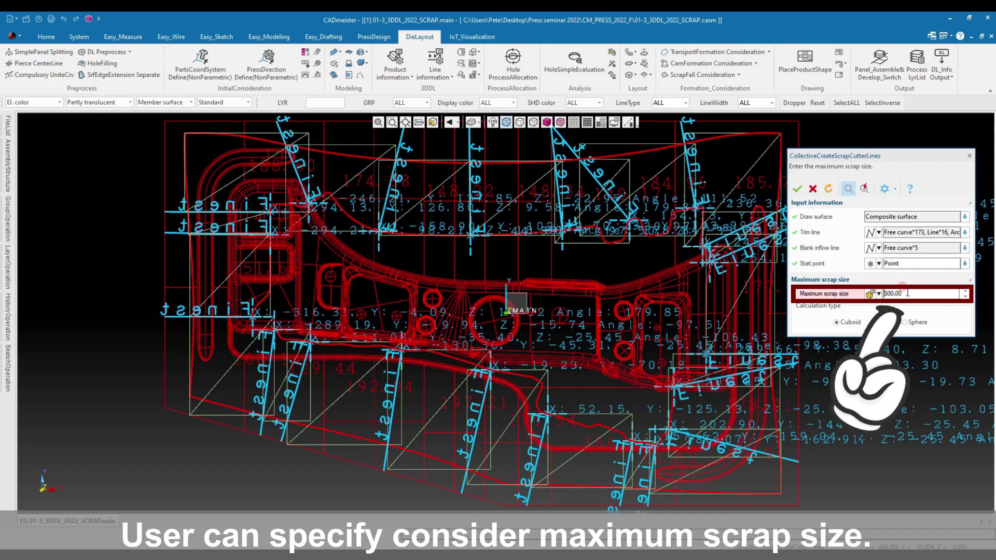
key(Return)
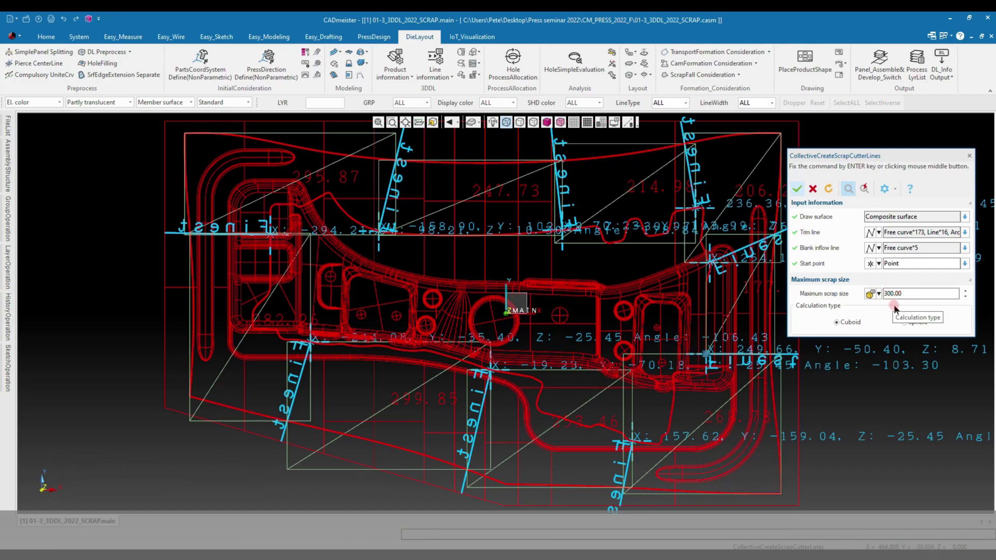
click(902, 321)
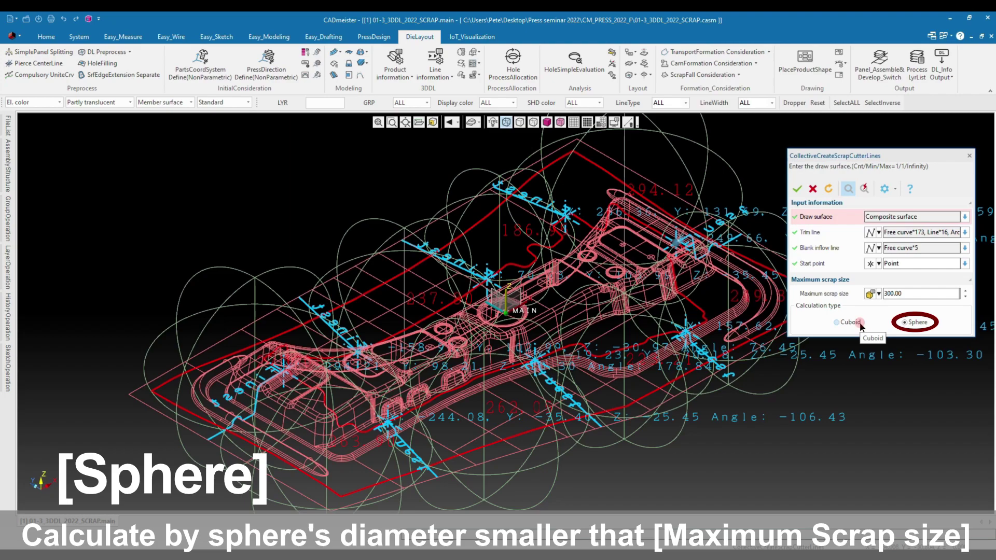
click(859, 323)
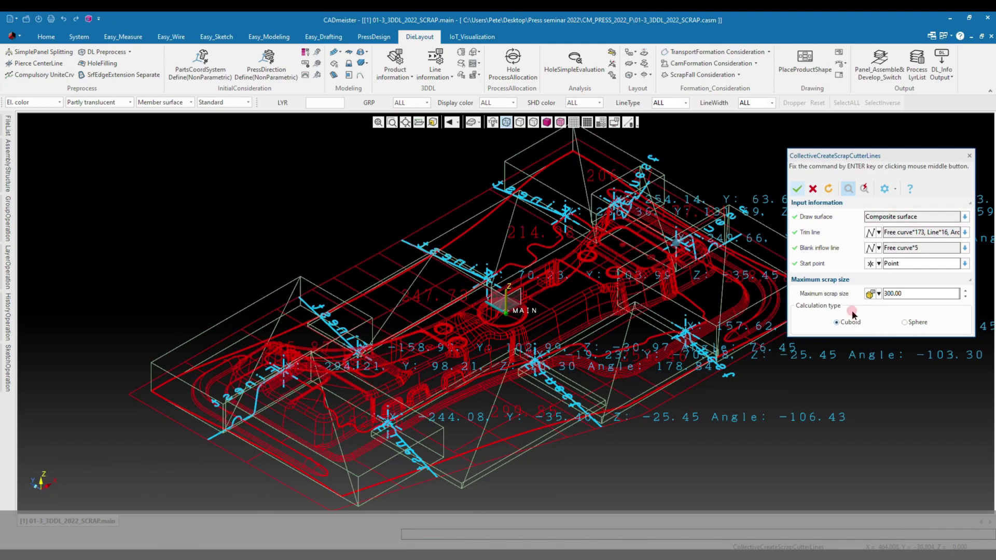
click(798, 188)
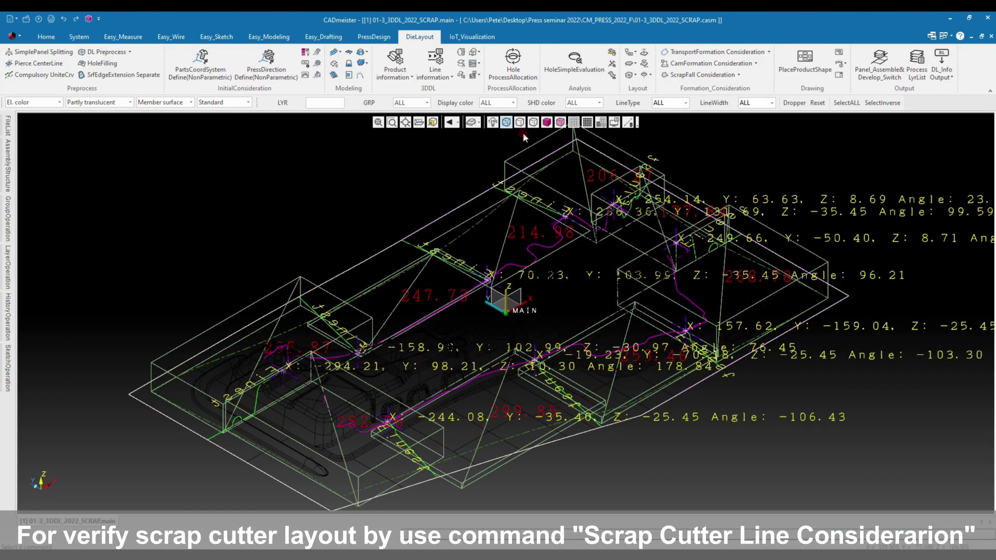
Open ScrapCutterLine Consideration and zoom in on the cutter lines near the part
click(476, 64)
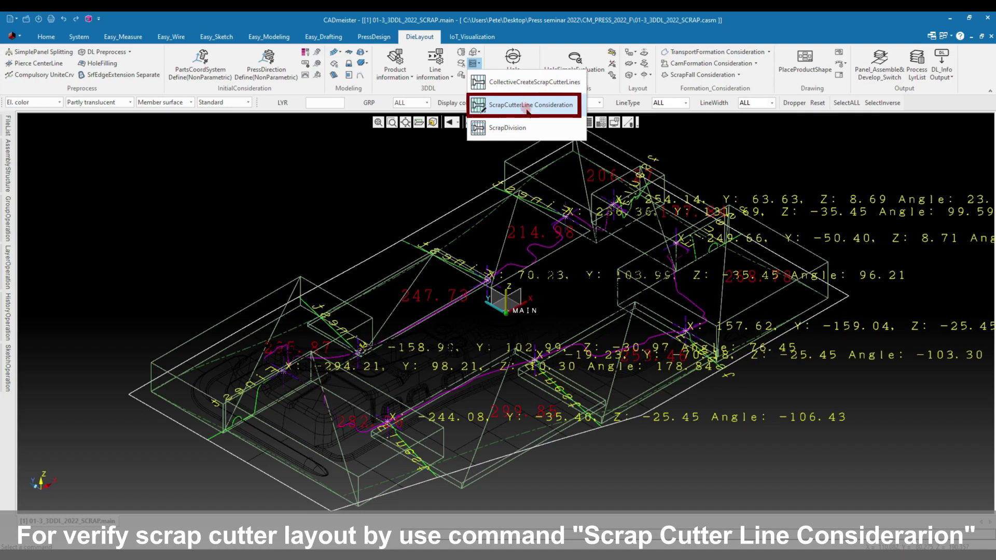
click(527, 108)
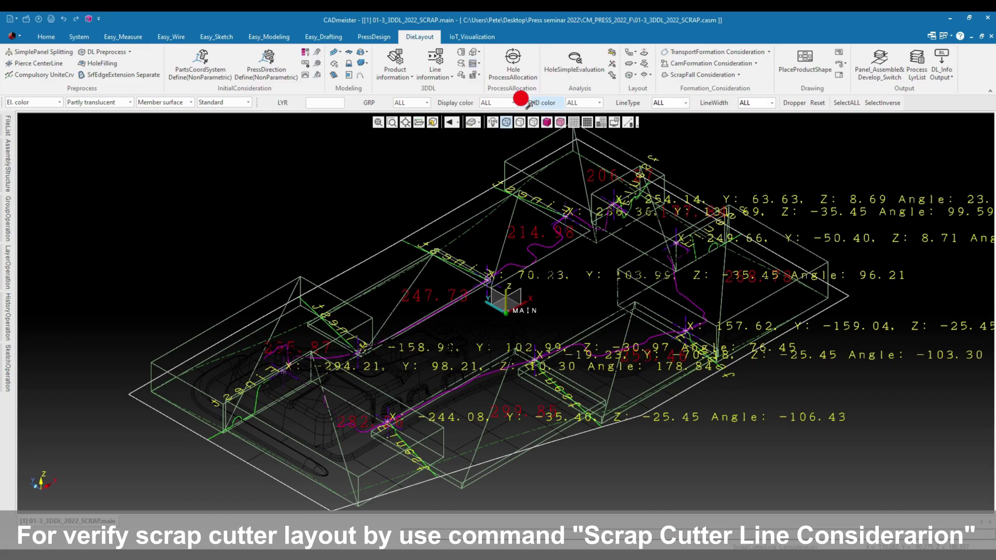
scroll(495, 321, up, 2)
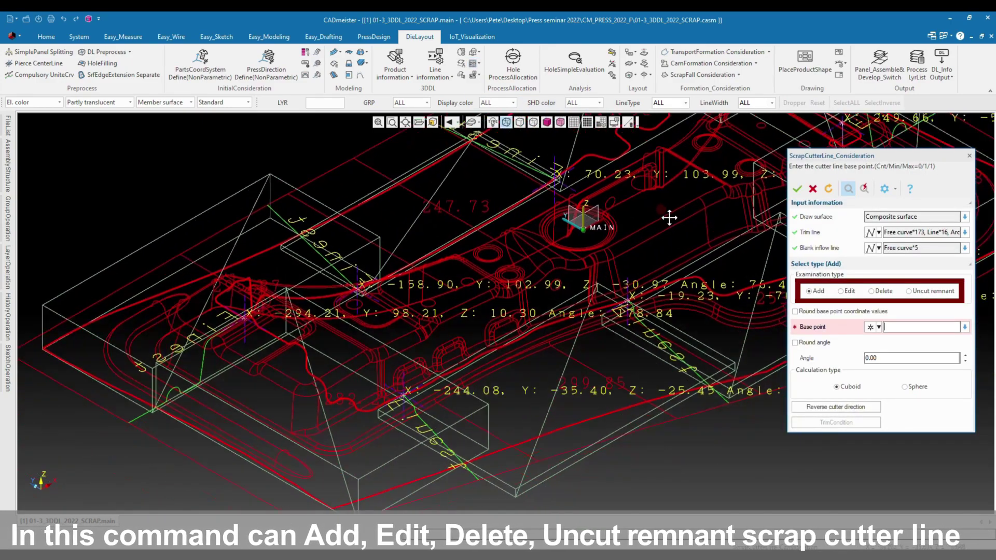
middle_drag(495, 321, 648, 219)
Try the Edit, Delete and Uncut remnant modes, then set one cutter line's angle to -115.00
click(849, 291)
click(876, 292)
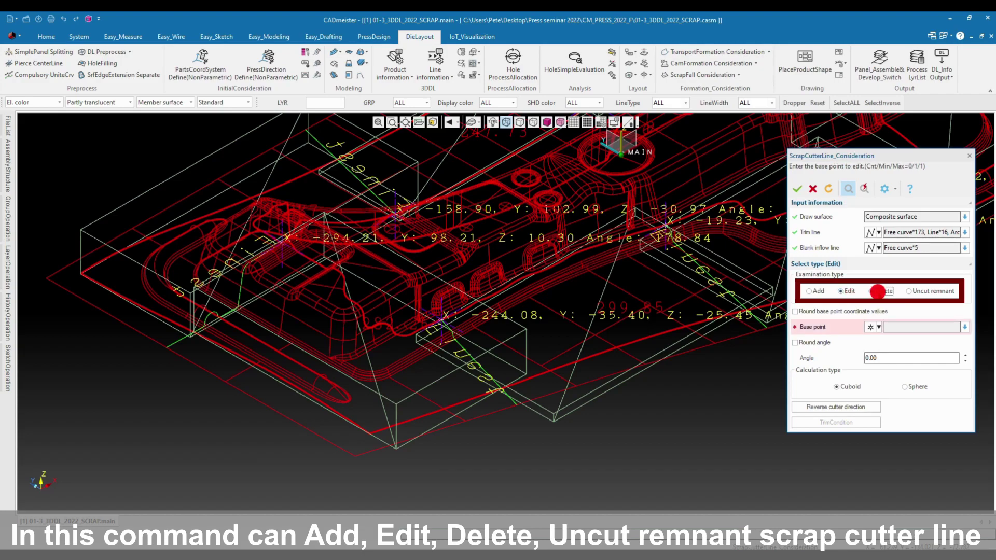
click(934, 292)
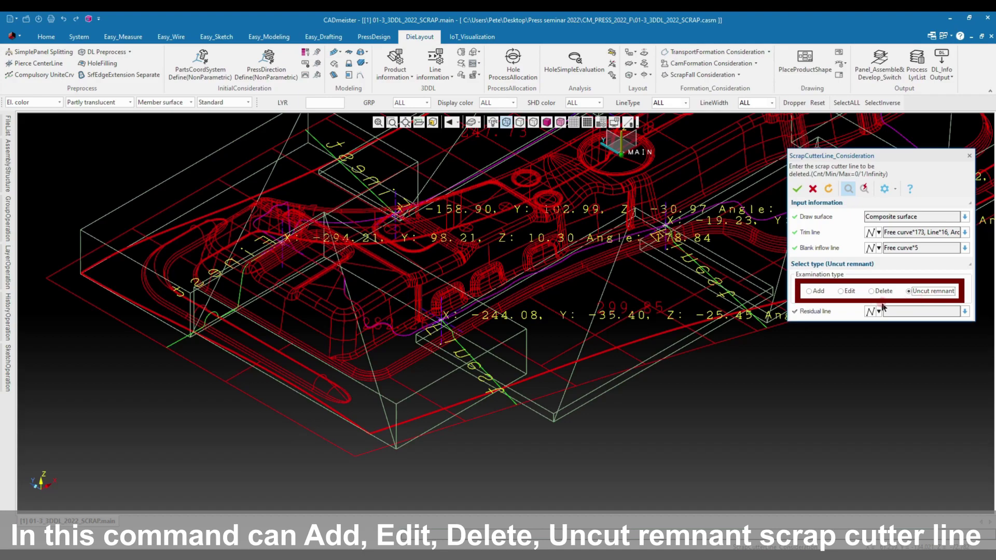
click(845, 292)
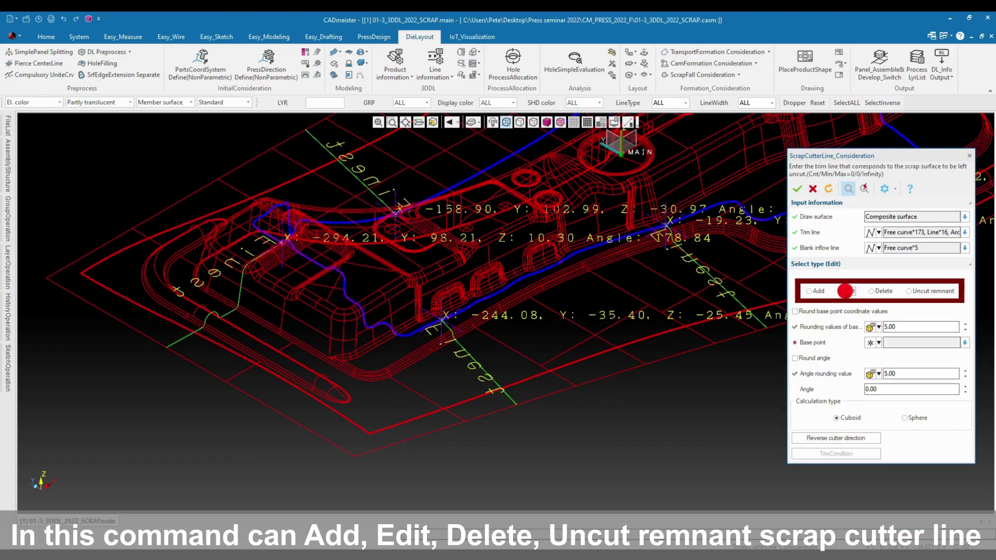
click(443, 324)
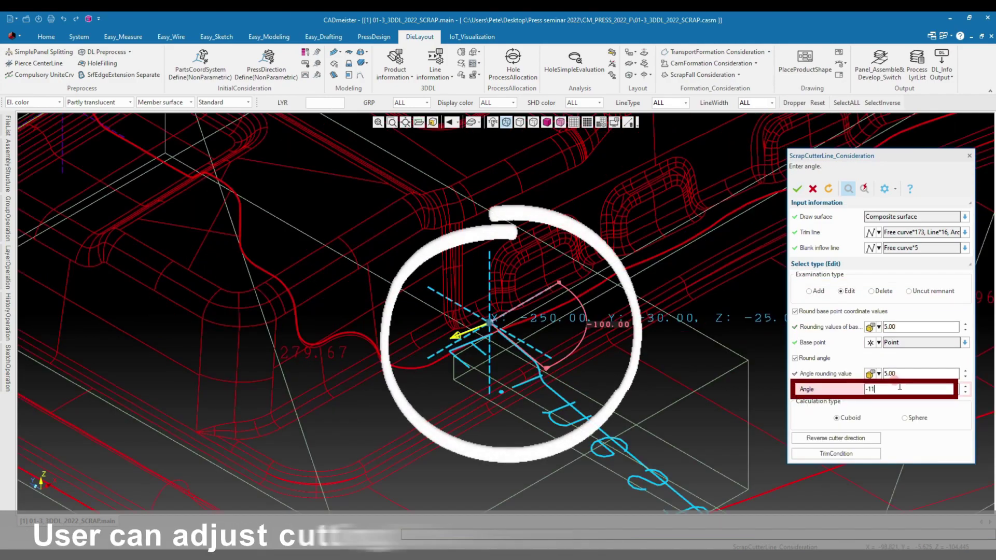
text(5)
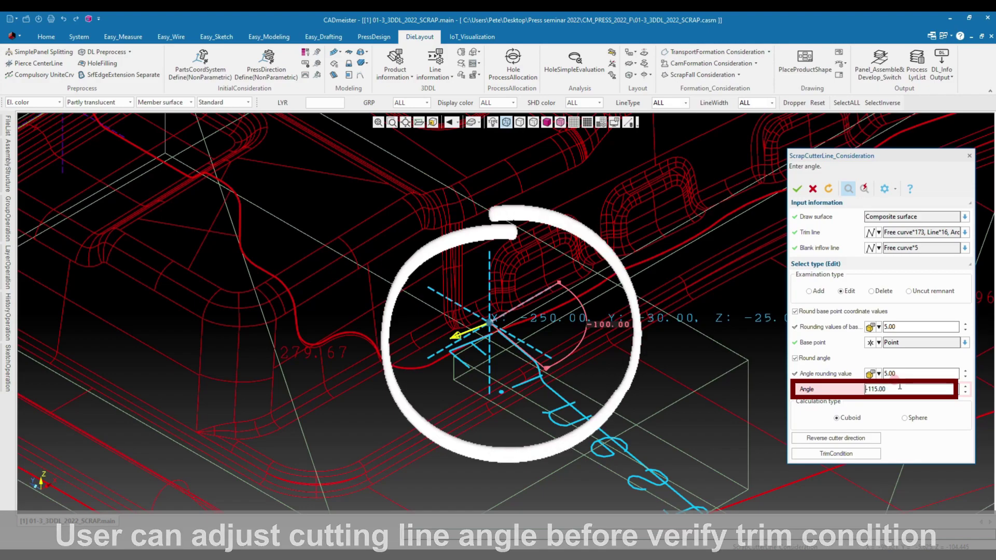
key(Return)
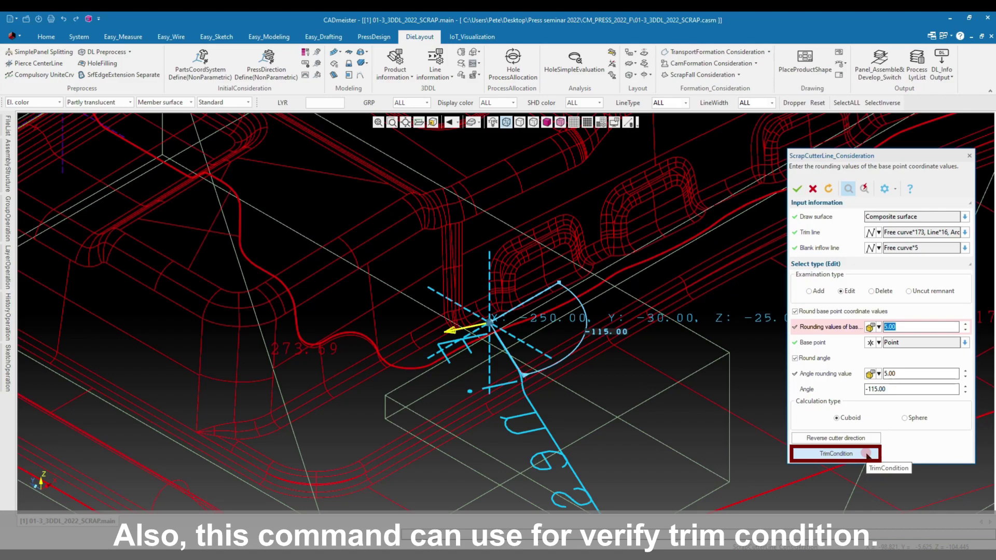
Run the trim condition evaluation on the edited cutter line and move the results aside
click(867, 454)
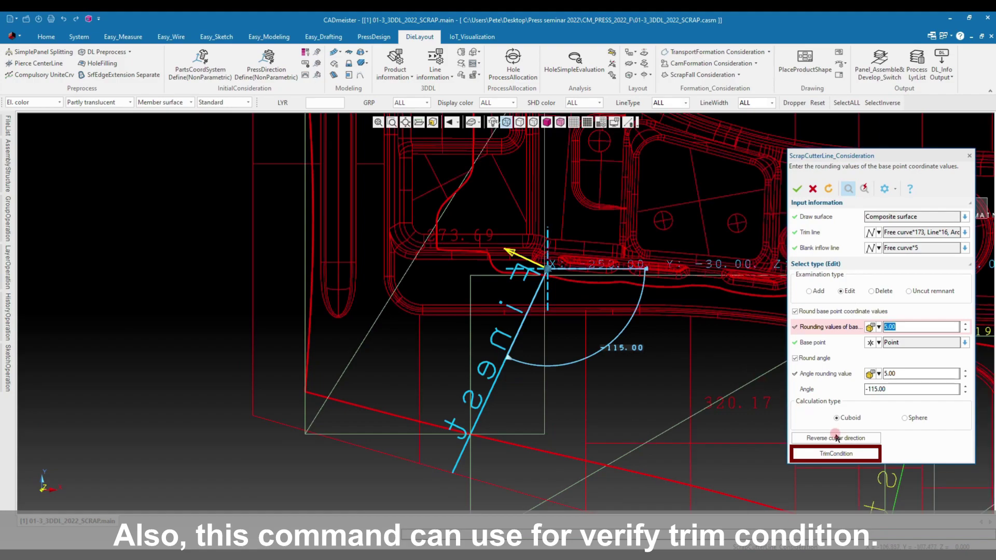
click(853, 454)
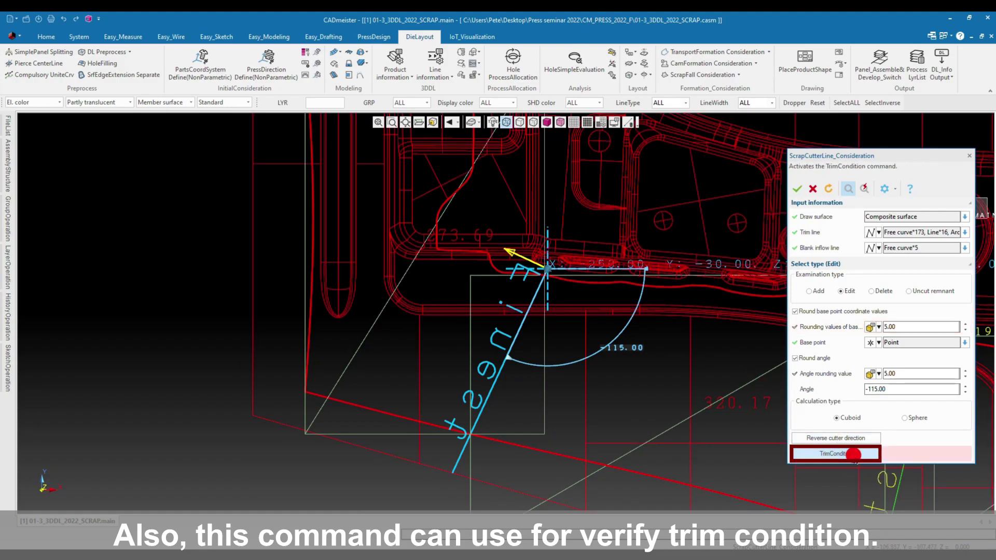
click(855, 455)
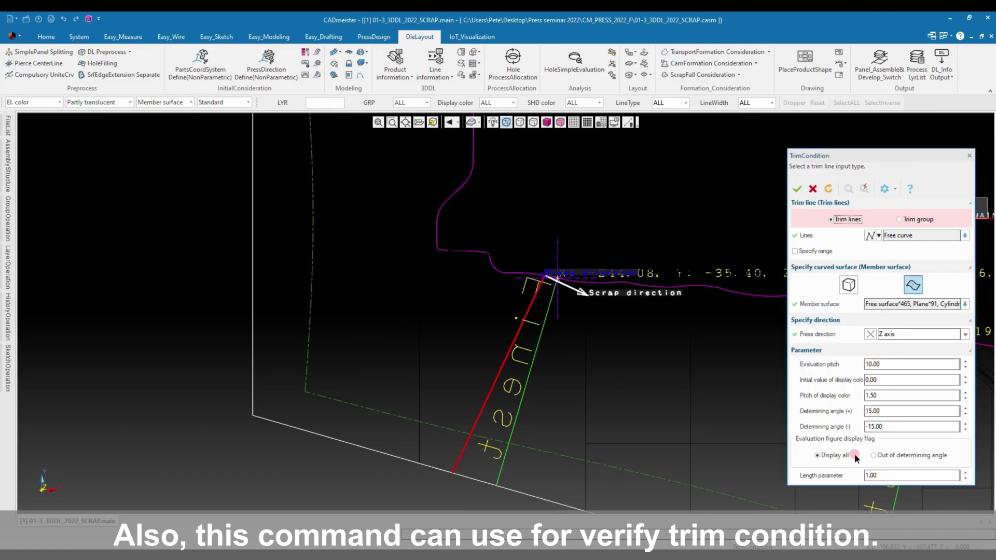
click(801, 191)
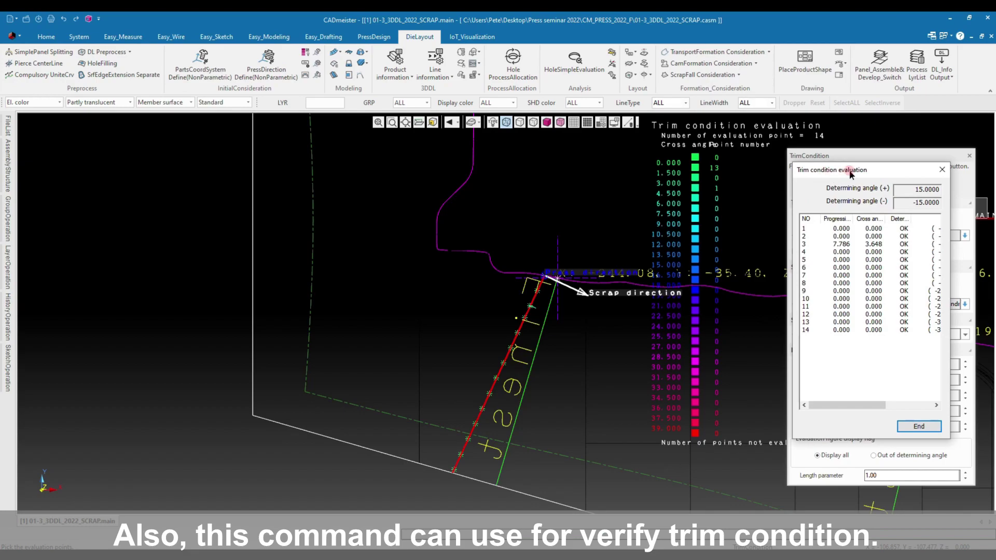
drag(828, 173, 322, 216)
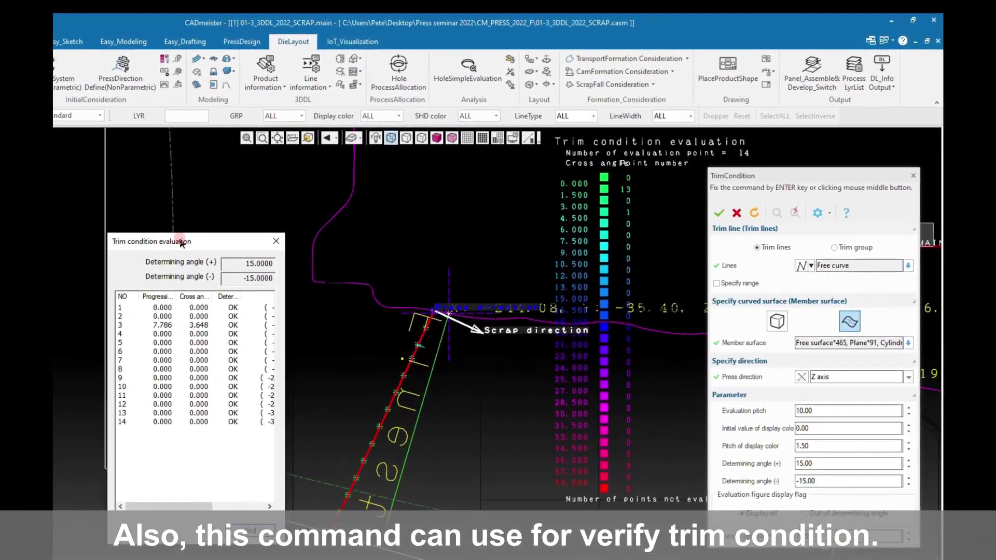
Inspect evaluation points 1–10, then close the check and confirm the -115.00 cutter line edit
click(207, 310)
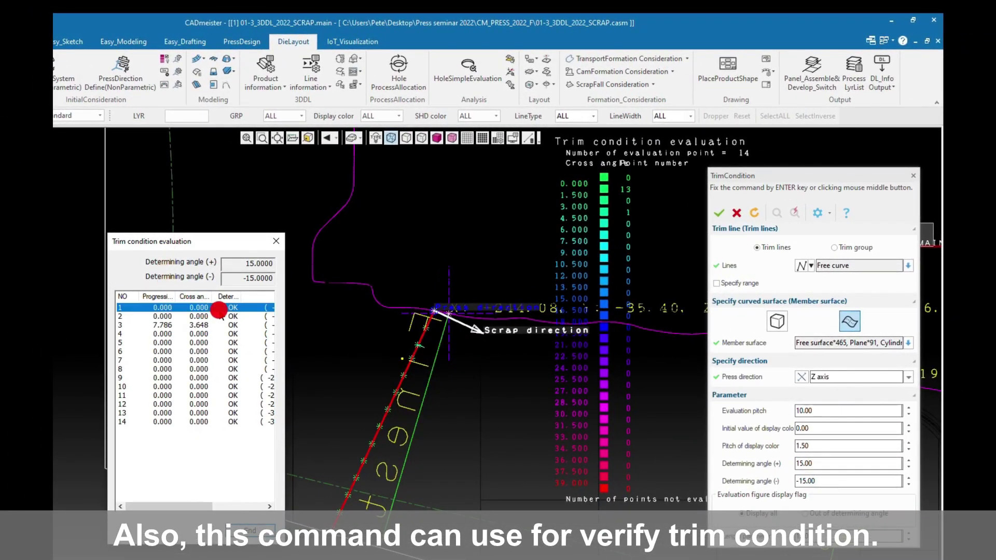
click(209, 318)
click(211, 333)
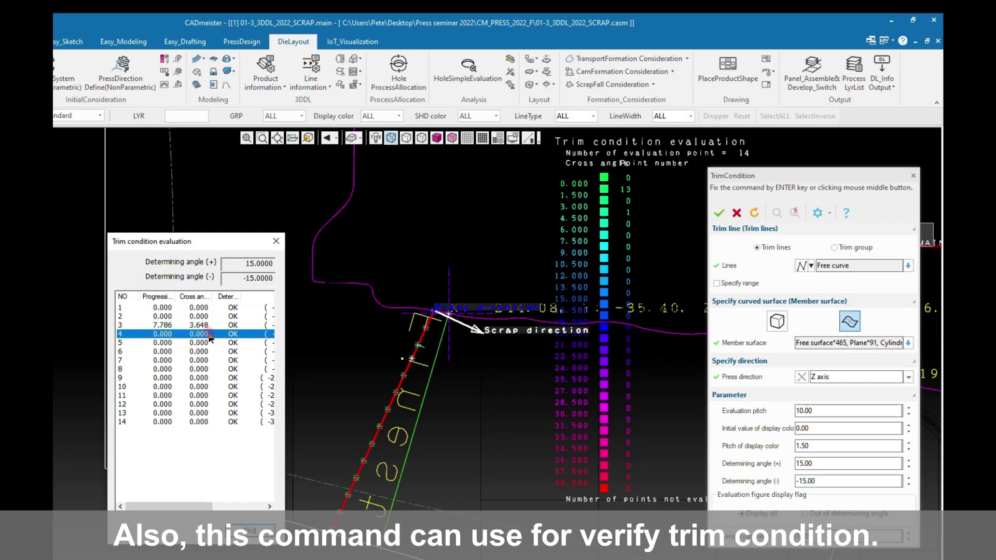
click(208, 342)
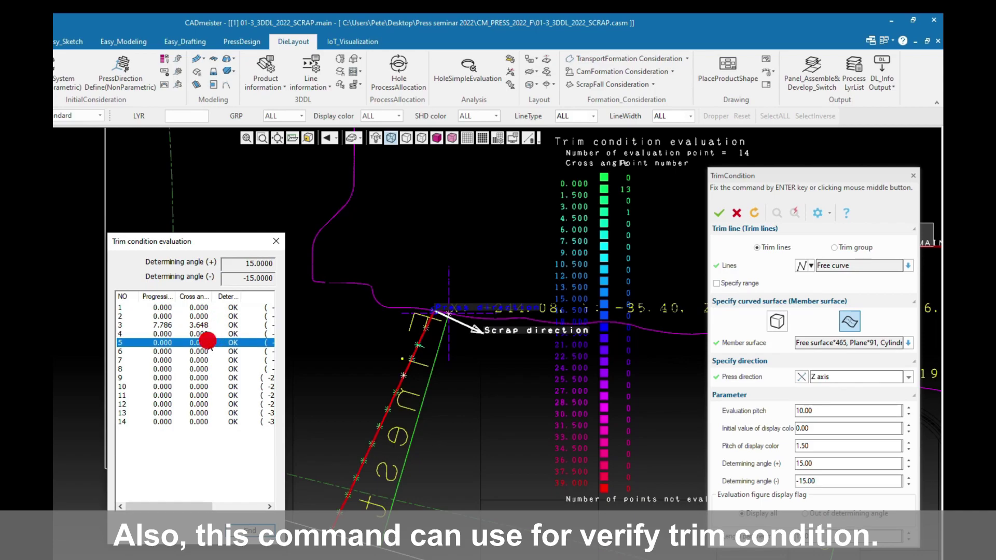
click(396, 397)
click(390, 407)
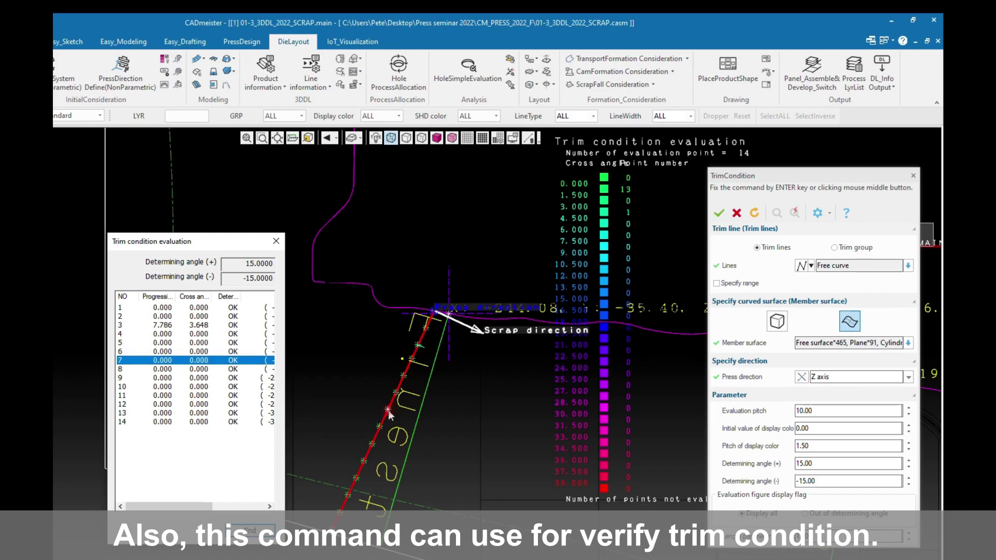
click(382, 425)
click(371, 447)
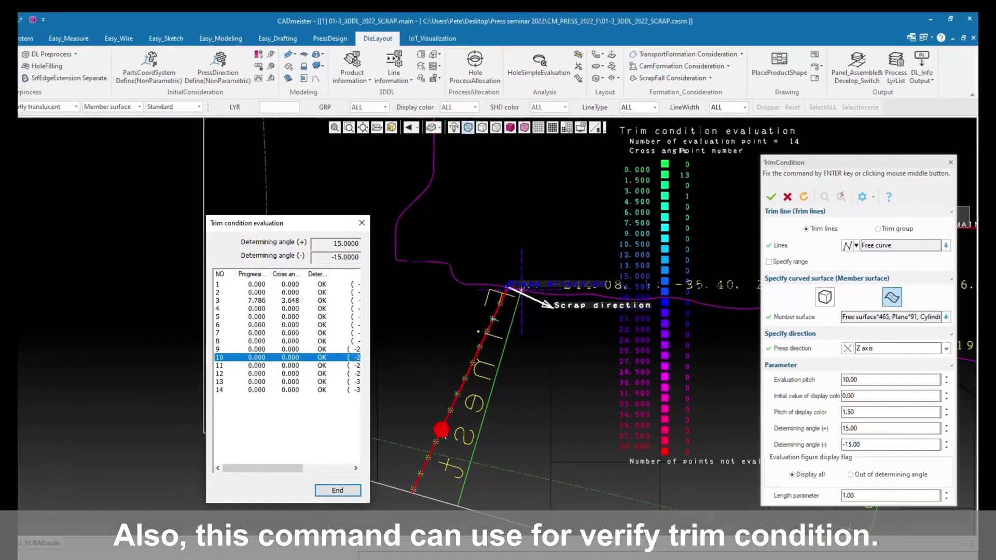
click(379, 471)
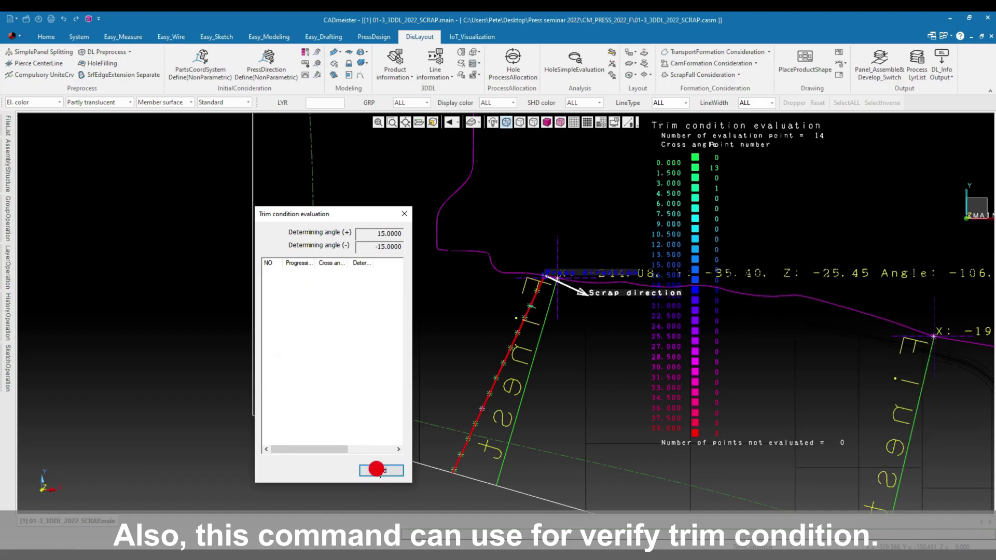
click(805, 204)
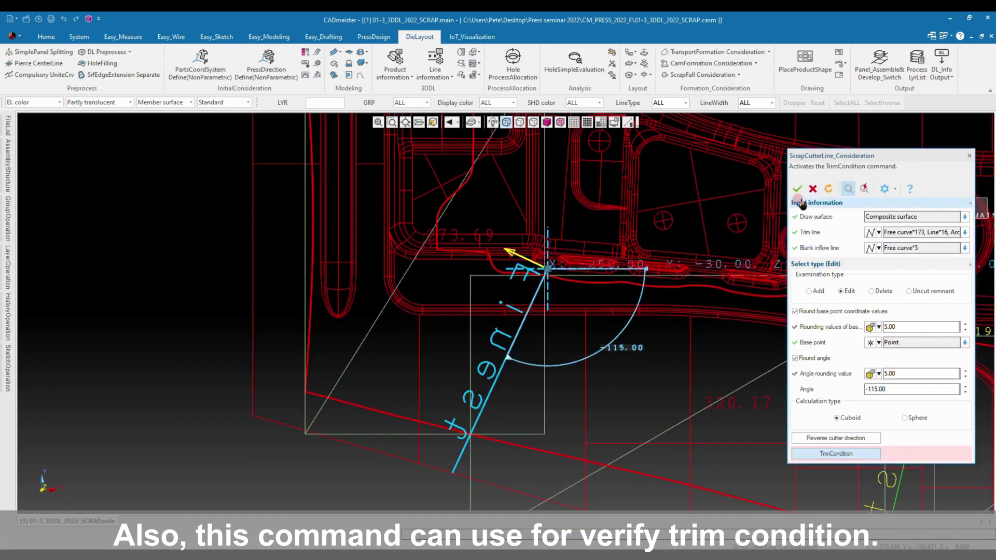
click(797, 188)
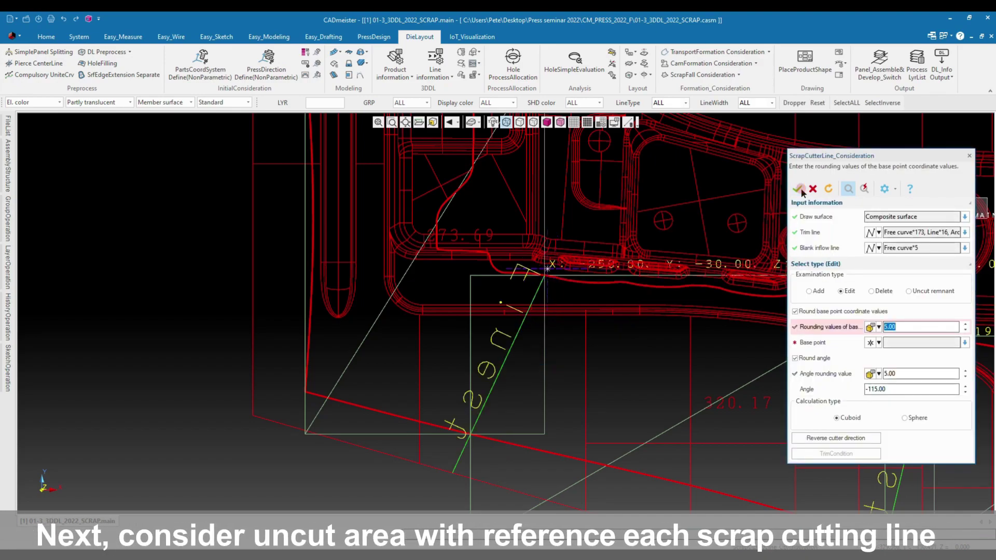
Mark the left and right curves as uncut remnant residual lines and close the consideration dialog
click(932, 292)
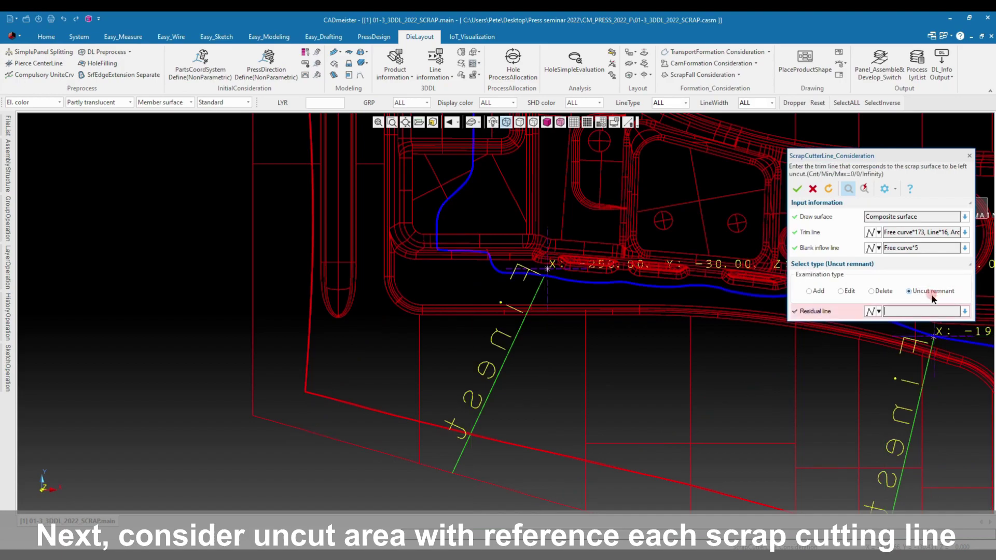
middle_click(932, 294)
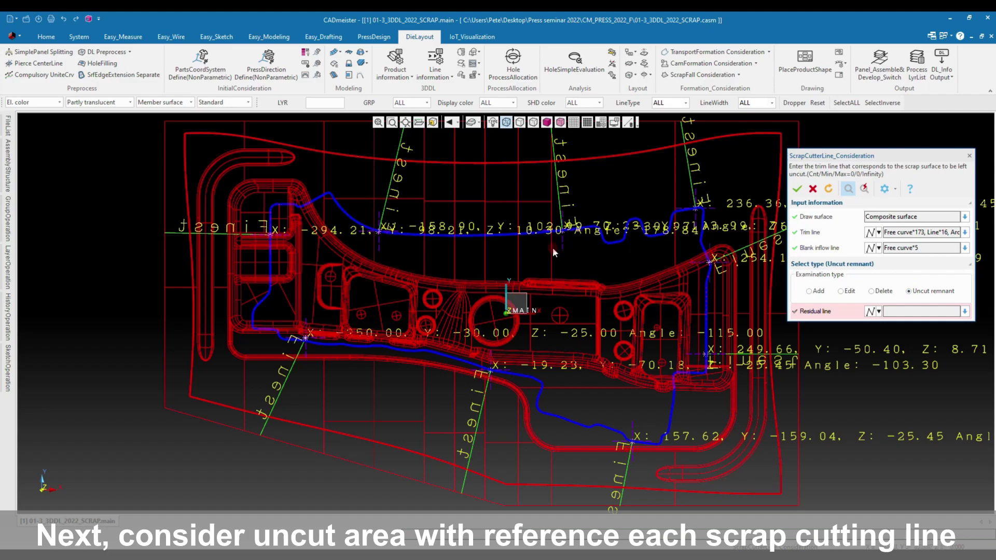
click(269, 269)
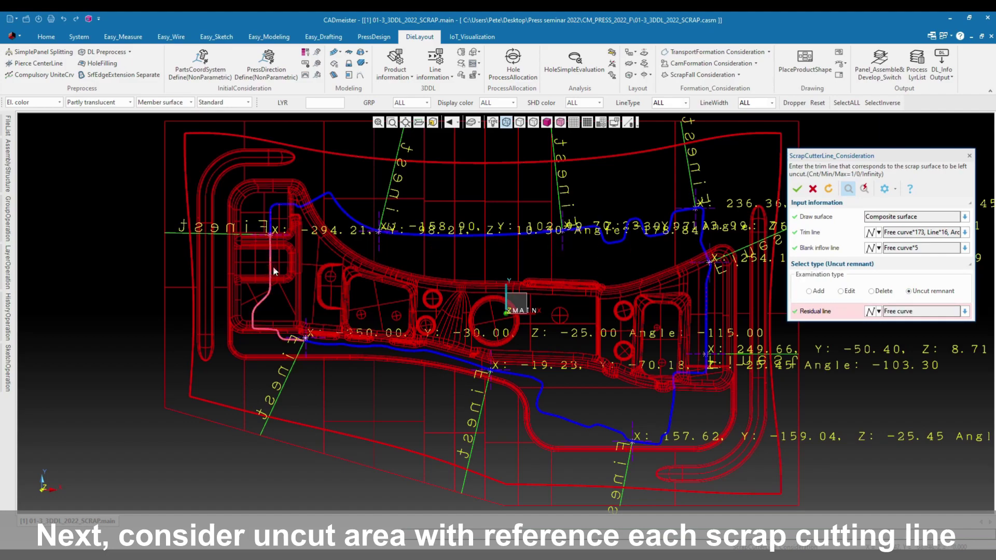
click(706, 312)
click(800, 188)
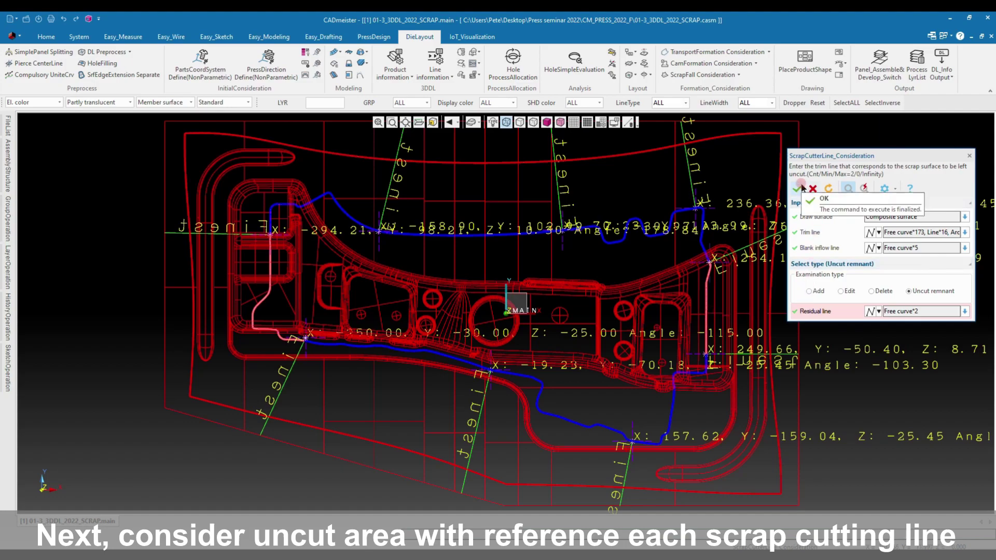
click(801, 189)
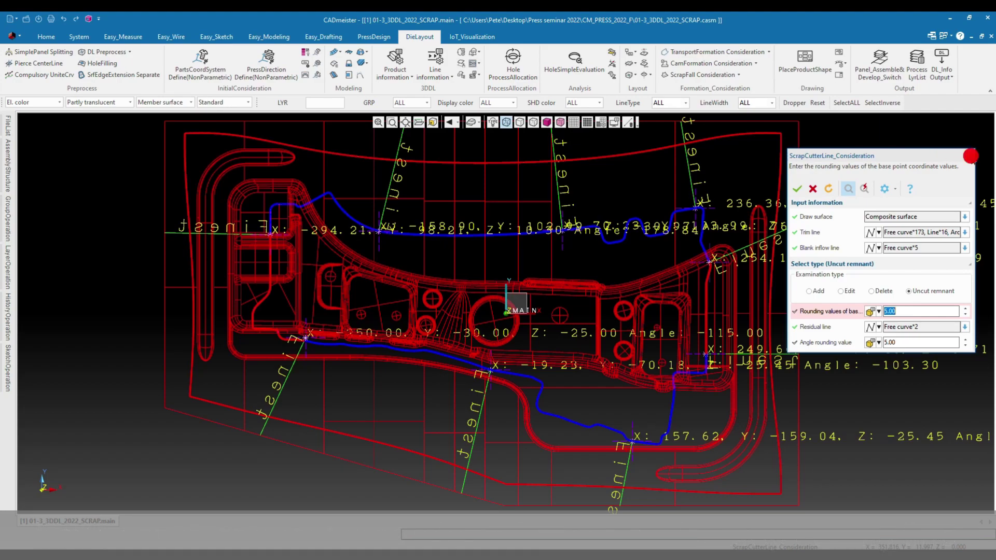
click(969, 156)
click(474, 63)
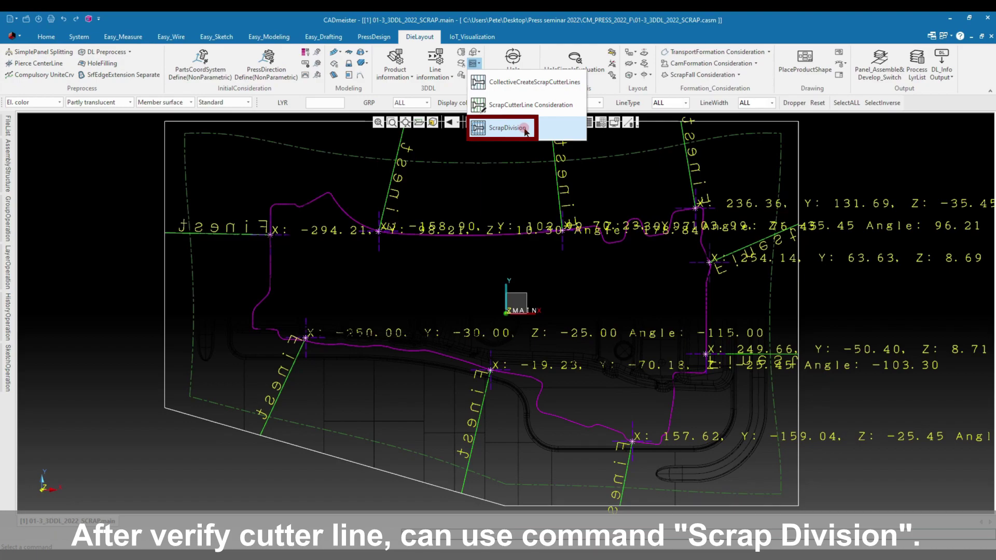
Run ScrapDivision with a 10.00 fillet radius, then hide and select individual scrap pieces
click(524, 129)
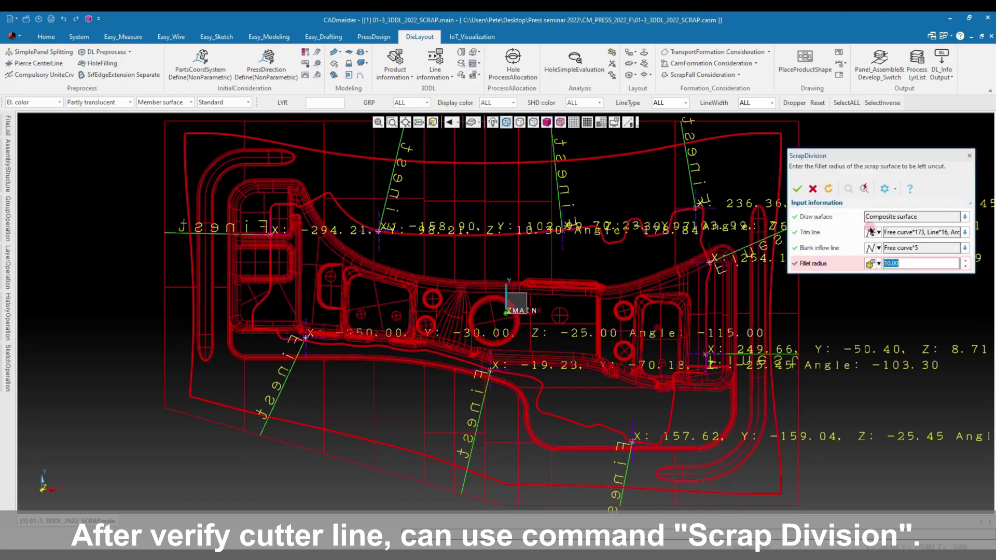
click(795, 187)
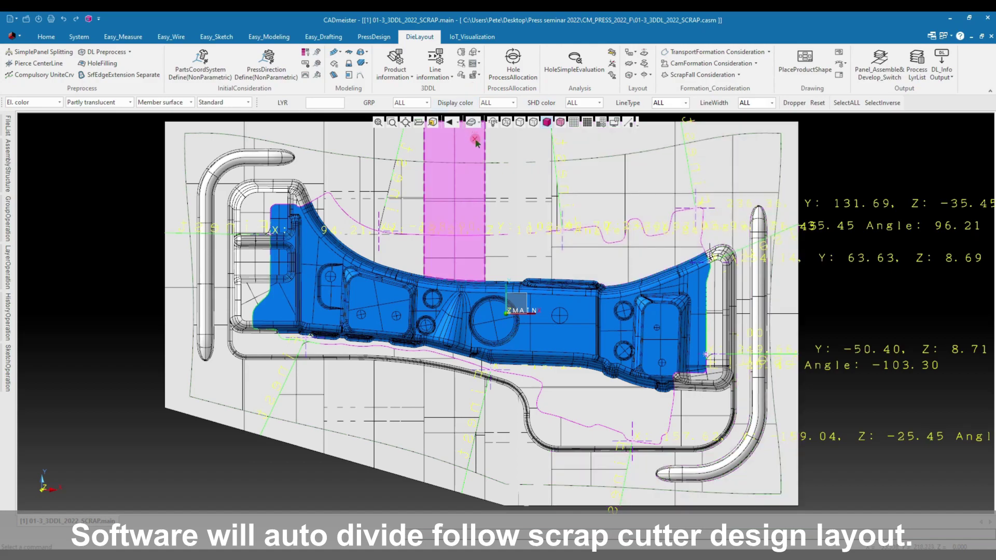
click(476, 142)
right_click(476, 141)
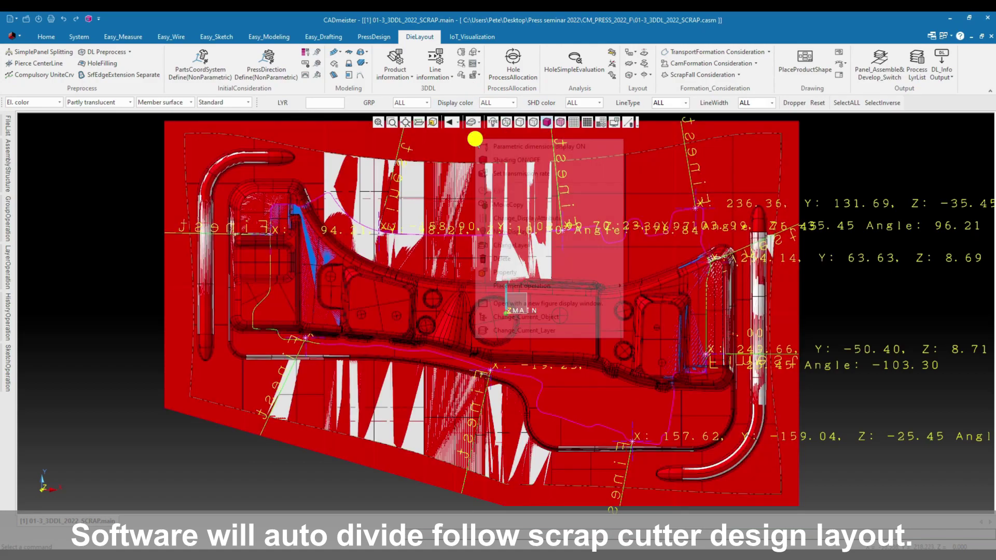
click(533, 232)
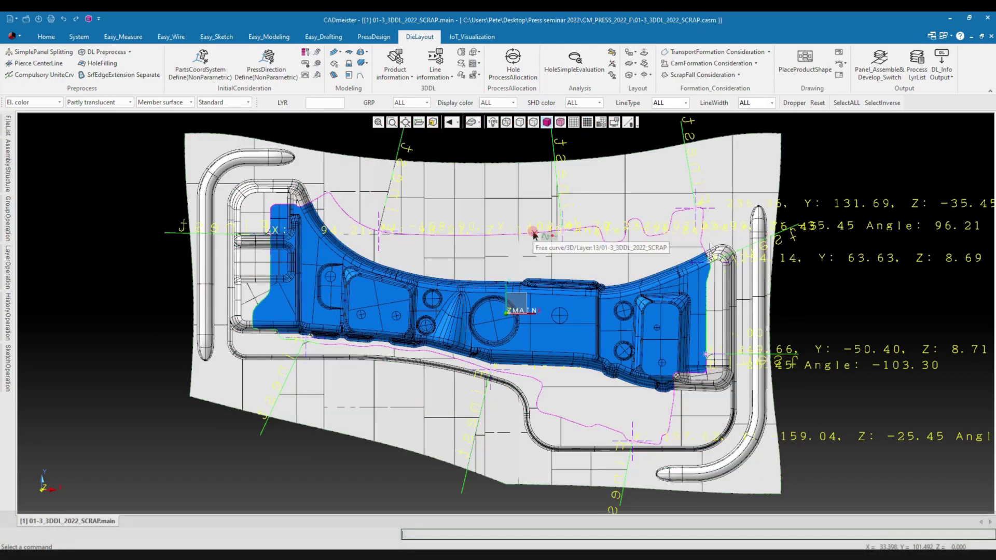
click(456, 192)
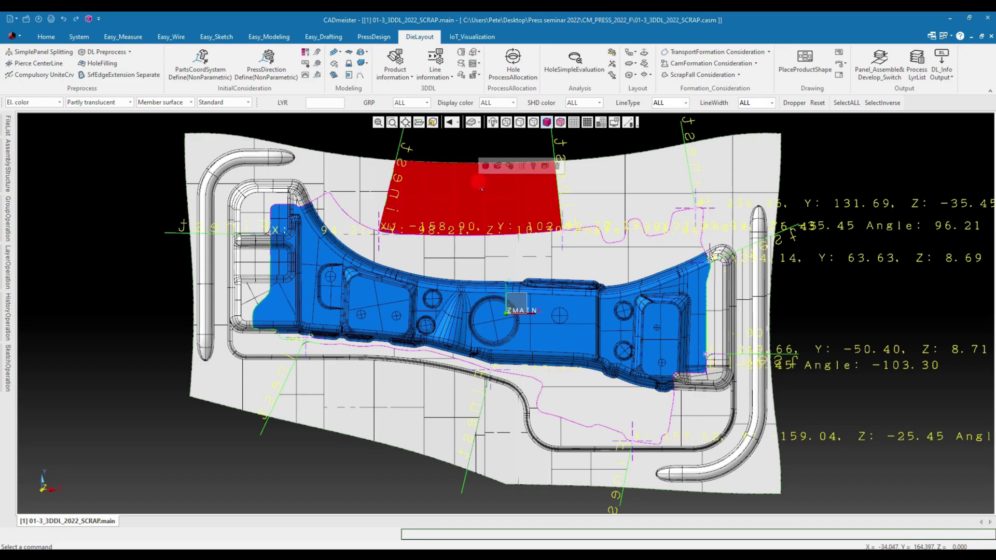
click(376, 184)
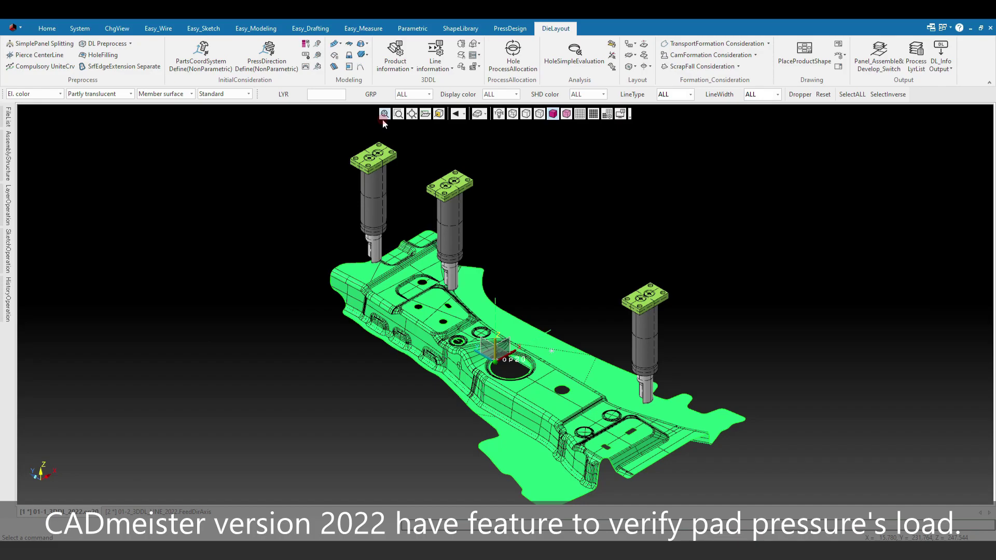
Give the three picked springs GSQH32-45 data with 30.00 deflection and 1298.00 kgf load
click(475, 67)
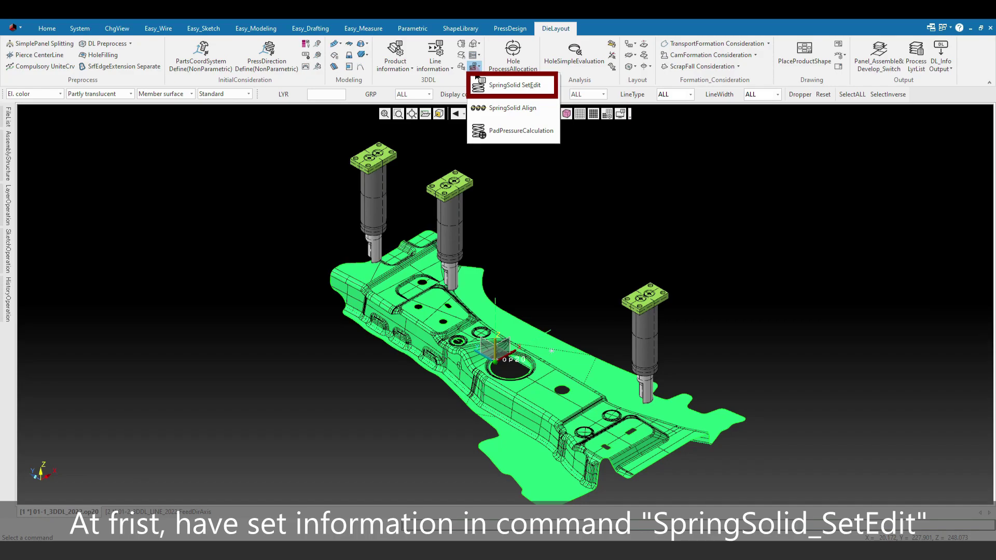
click(501, 89)
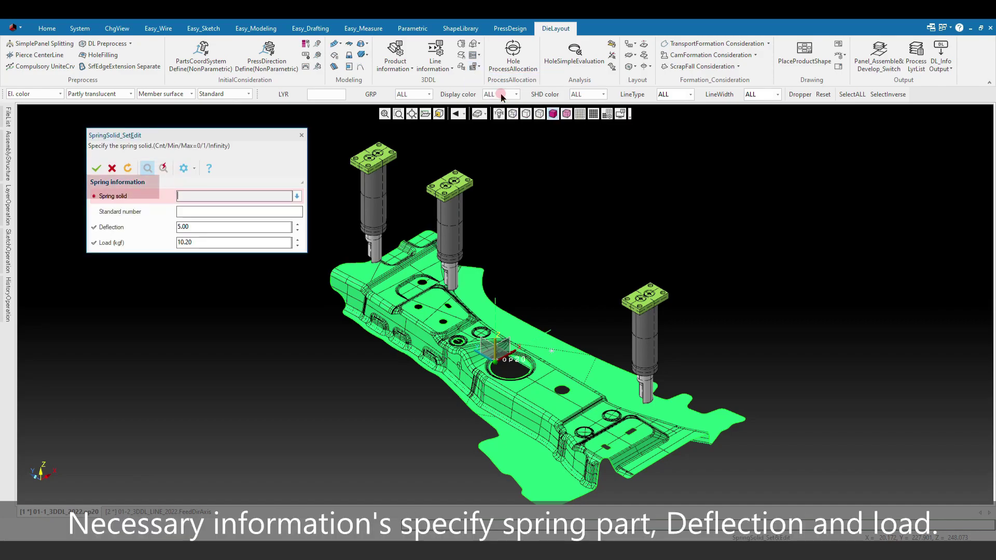
click(384, 197)
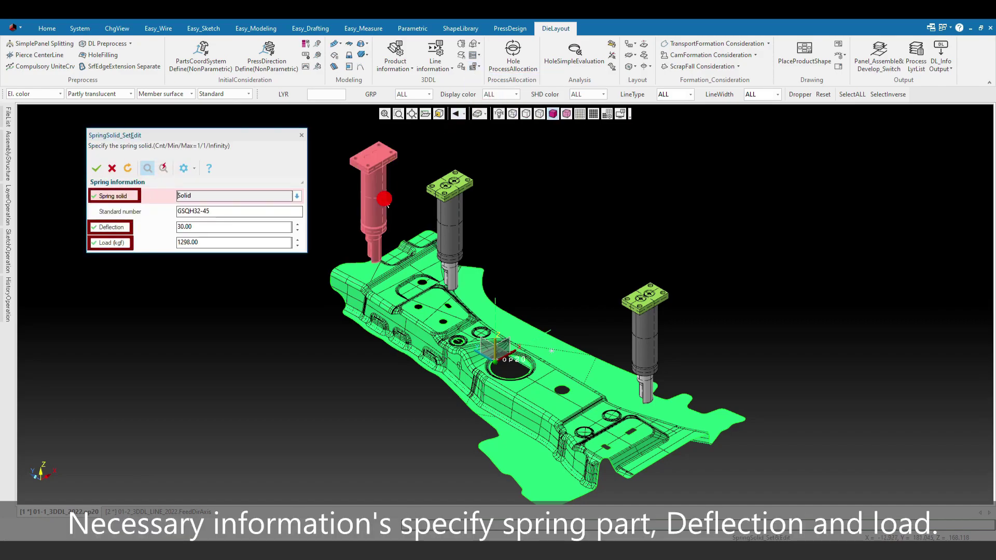
click(450, 224)
click(644, 340)
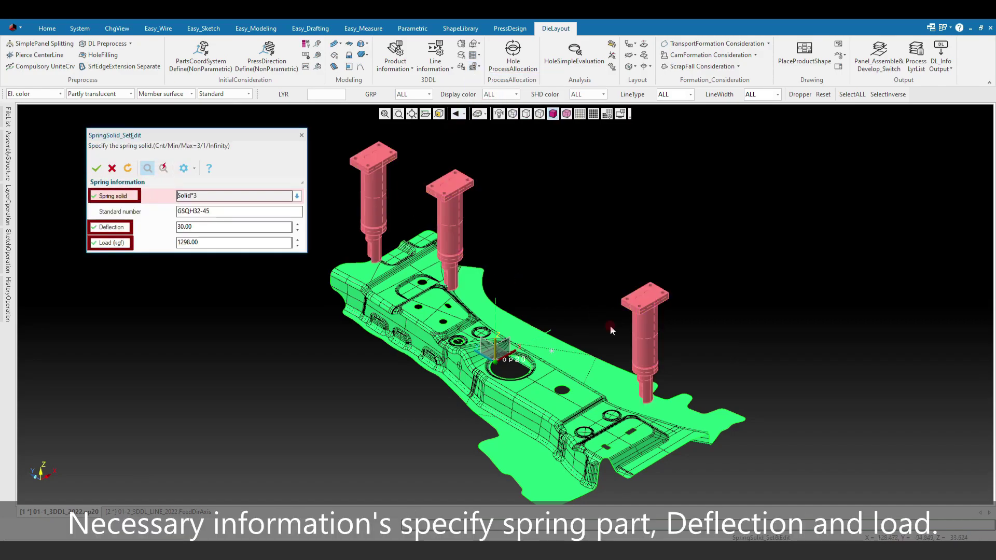
click(101, 166)
click(210, 168)
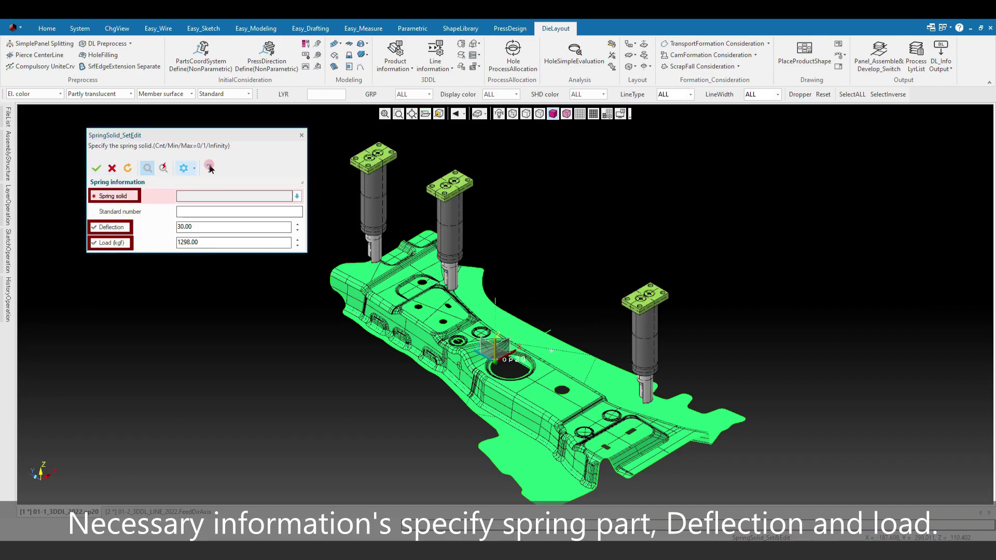
click(460, 45)
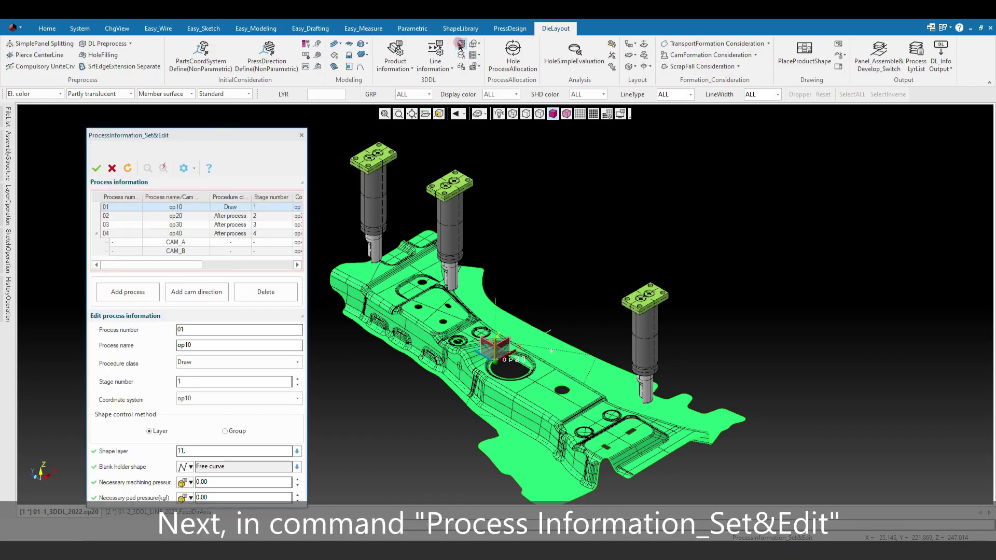
Check op20's 73400.00 machining and 4000.00 pad pressures, then apply and close the settings
drag(213, 136, 218, 117)
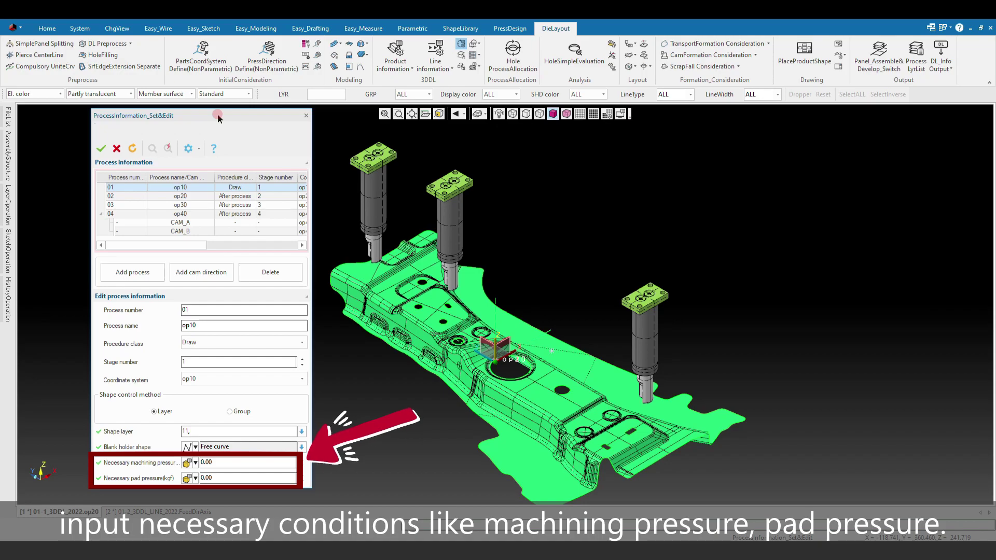
click(184, 197)
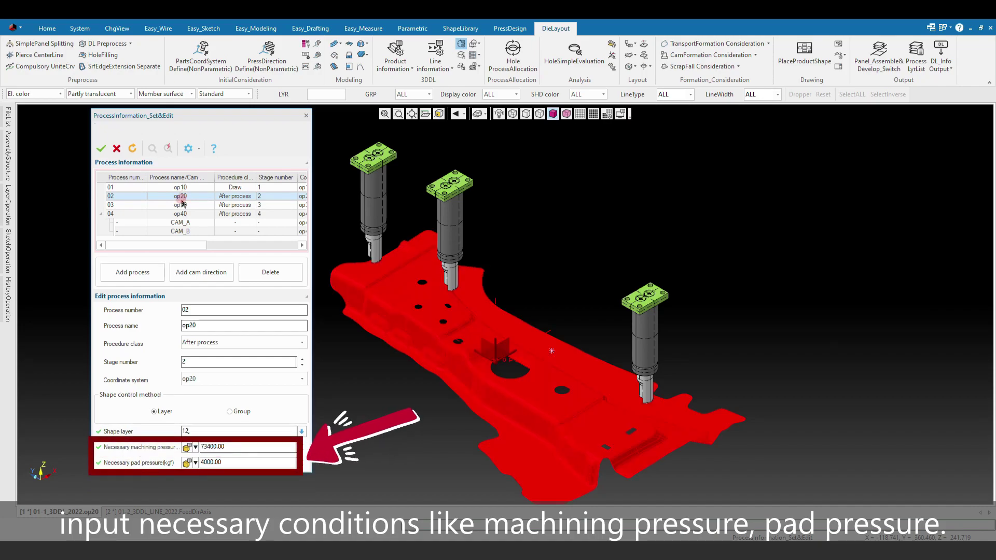
click(106, 150)
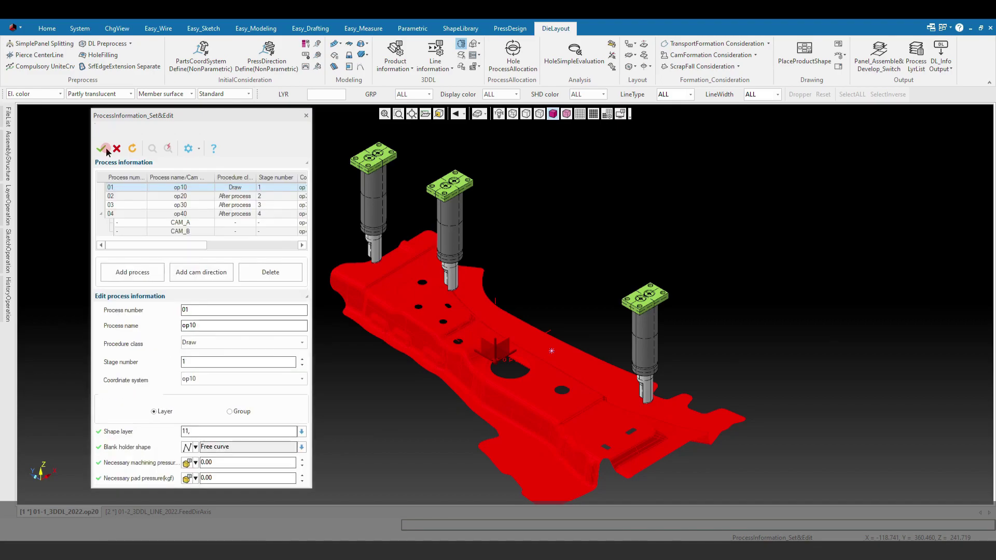
click(307, 115)
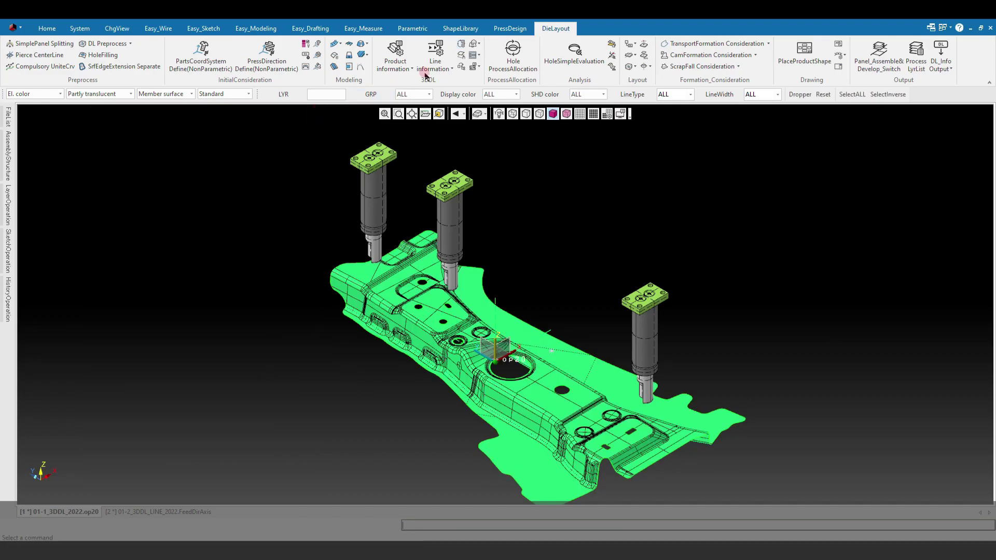
Examine the 01-2_3DDL_LINE_2022 layout in a shaded isometric view, zoomed on the parts
click(461, 56)
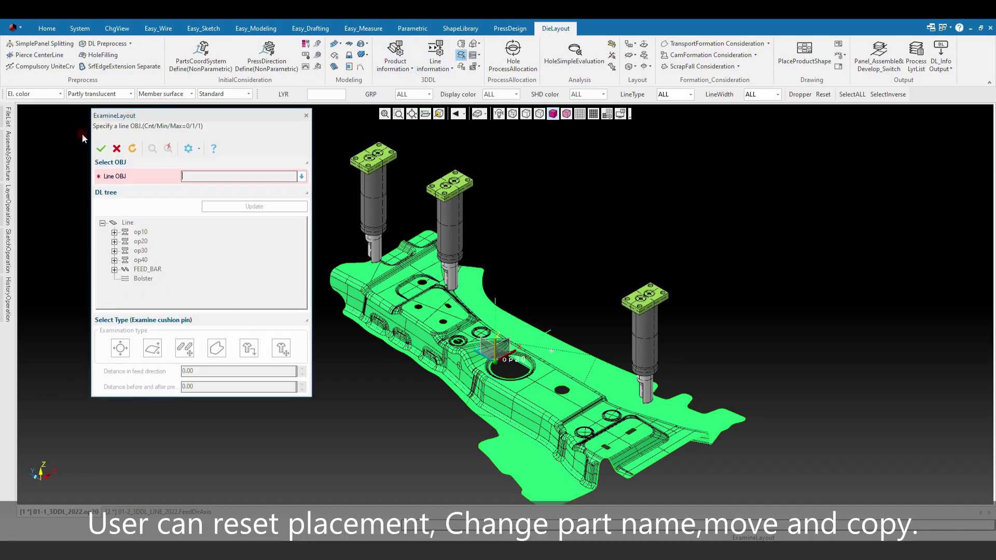
click(10, 158)
click(72, 151)
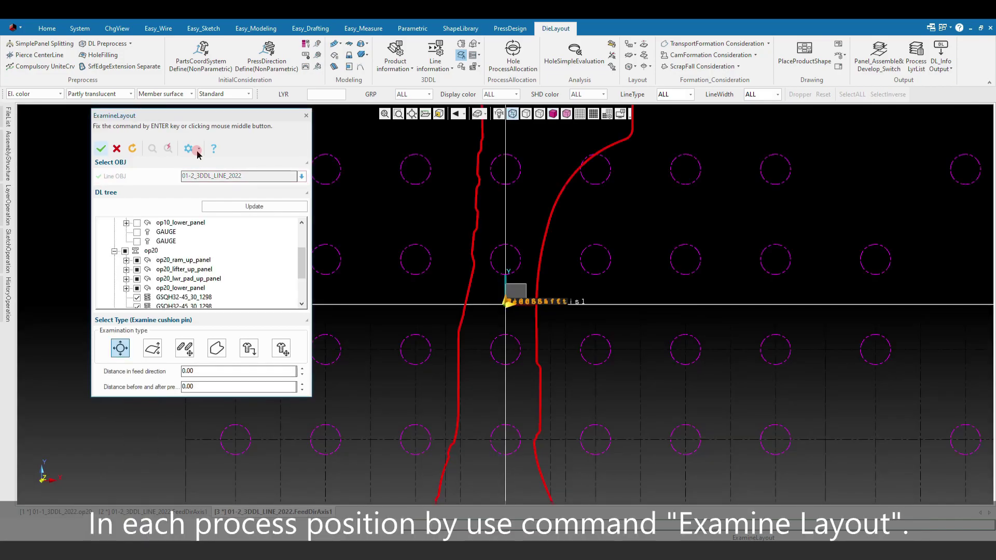
click(554, 115)
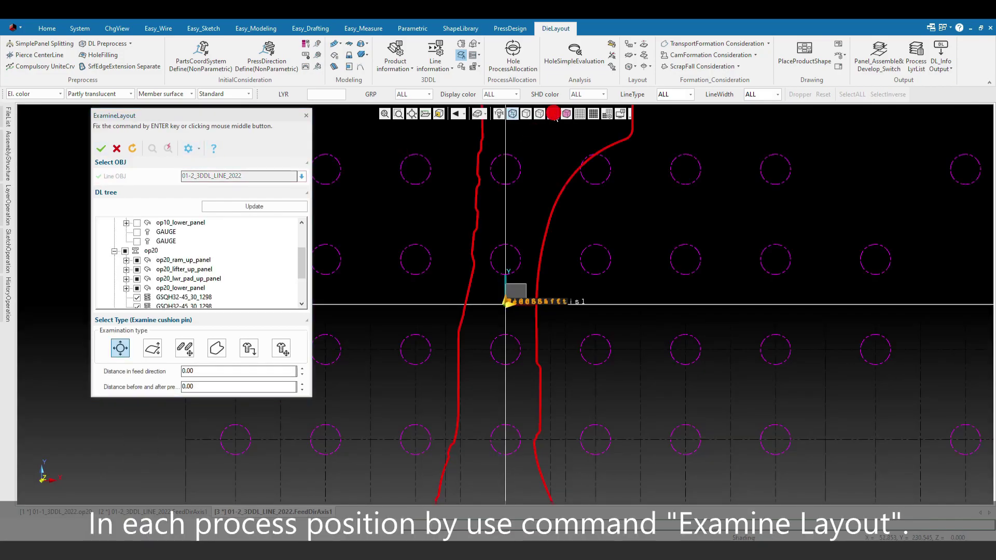
right_click(556, 185)
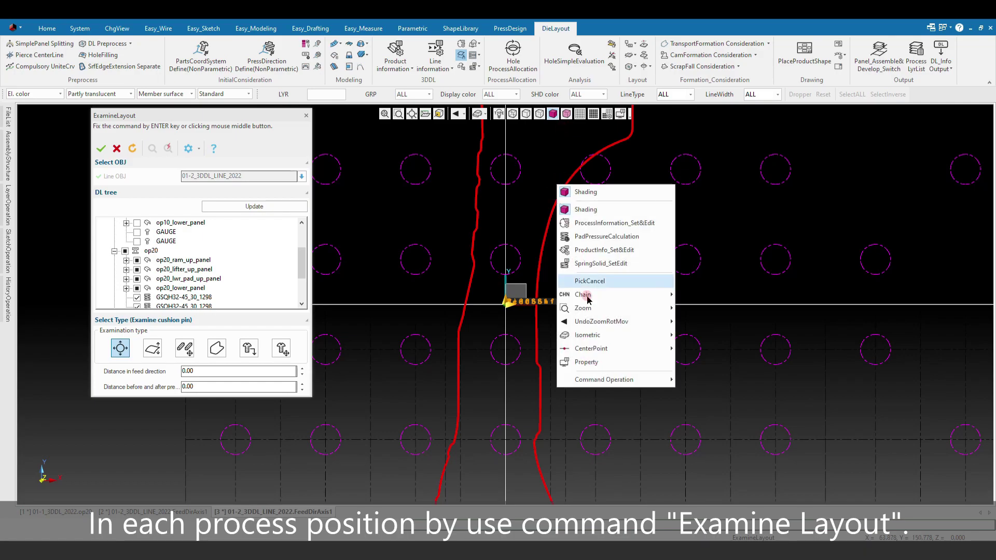
click(598, 340)
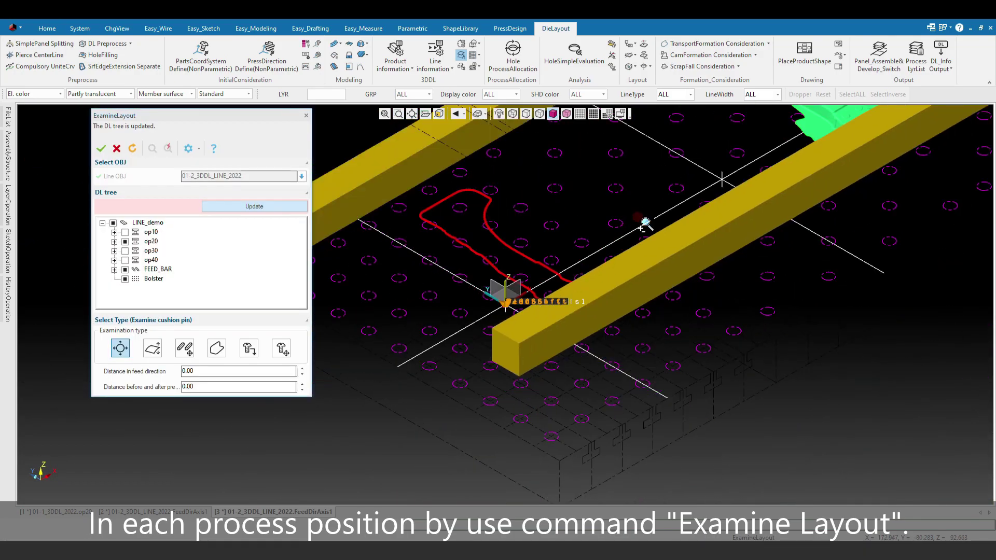
mouse_move(626, 278)
middle_down()
mouse_move(543, 341)
mouse_move(583, 349)
mouse_move(589, 295)
middle_up()
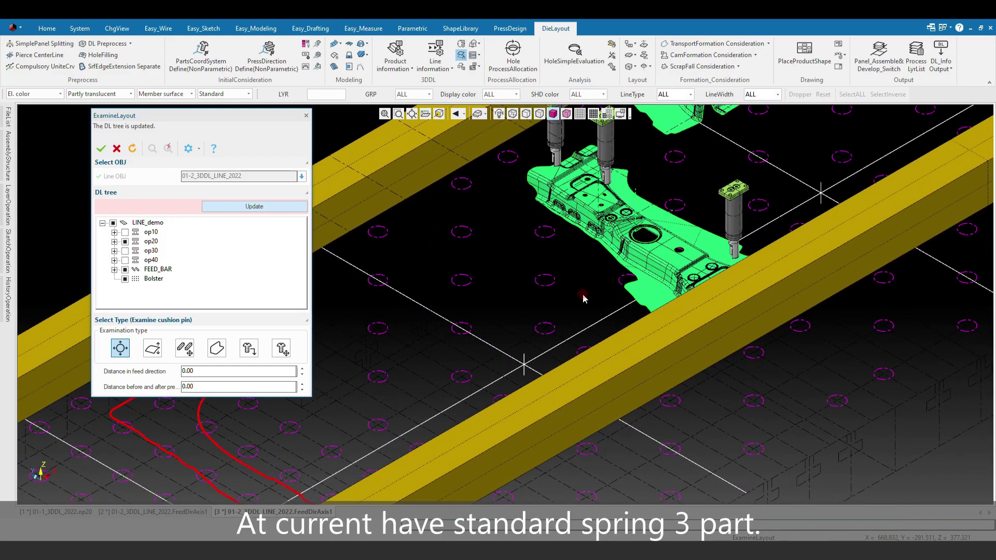
Expand op20 to see its three springs, try Part placement into op20, then cancel
click(114, 241)
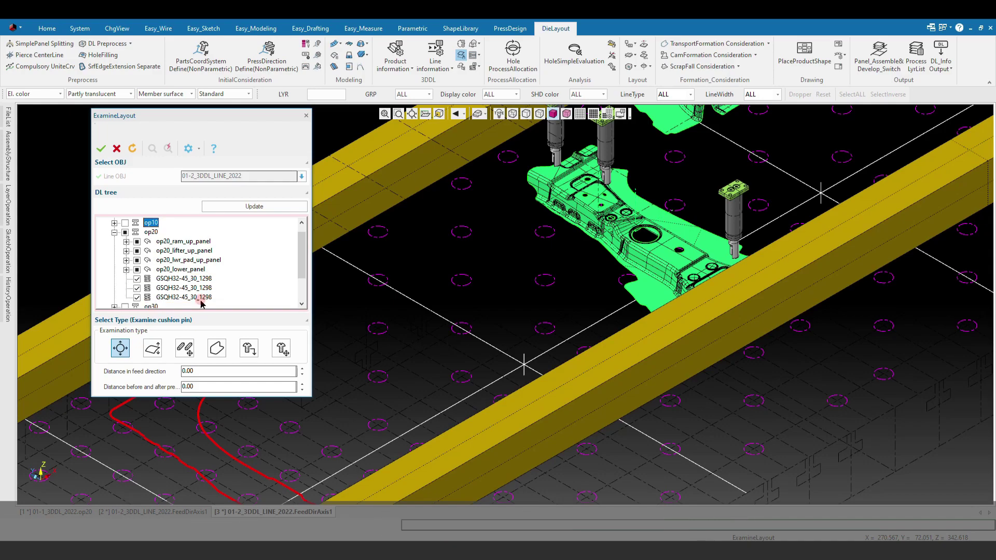
click(249, 349)
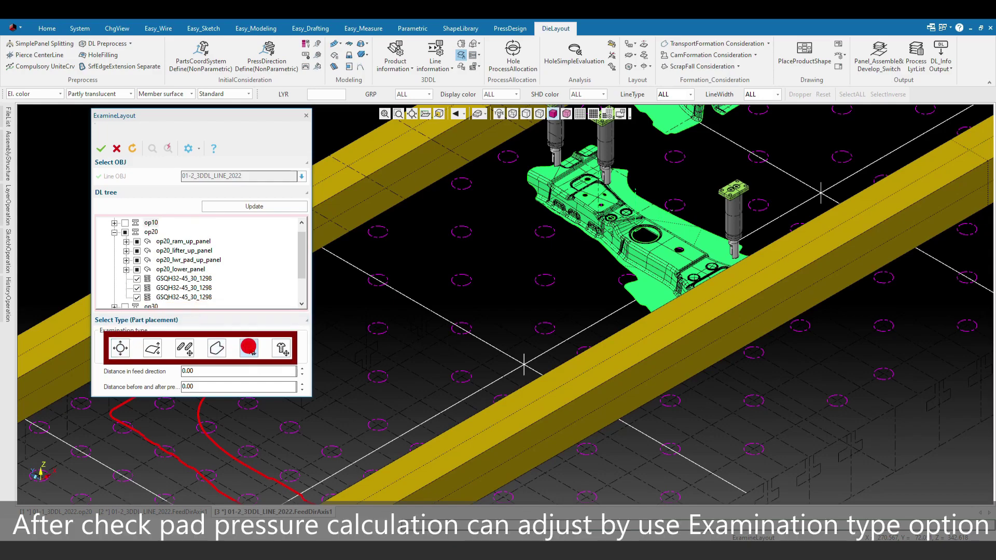
click(244, 371)
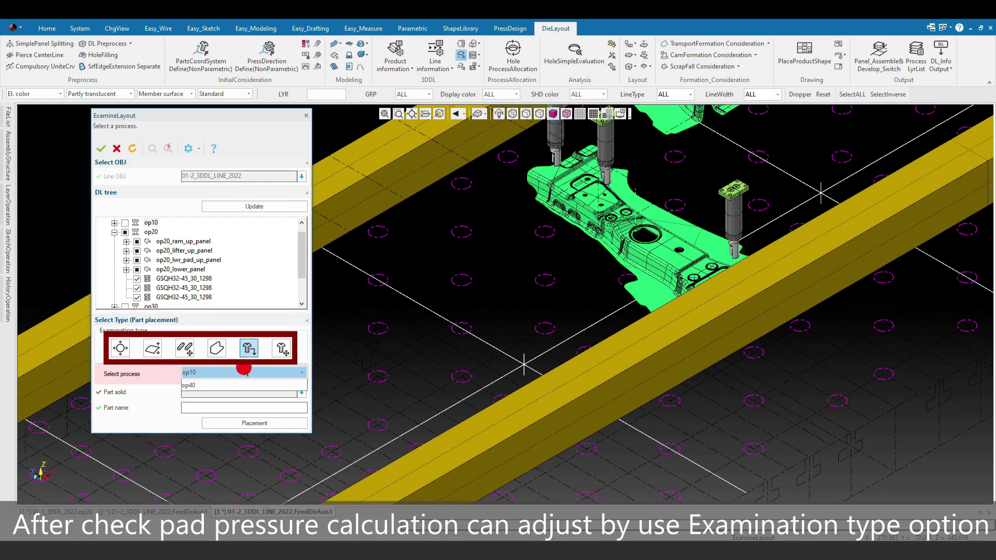
click(233, 388)
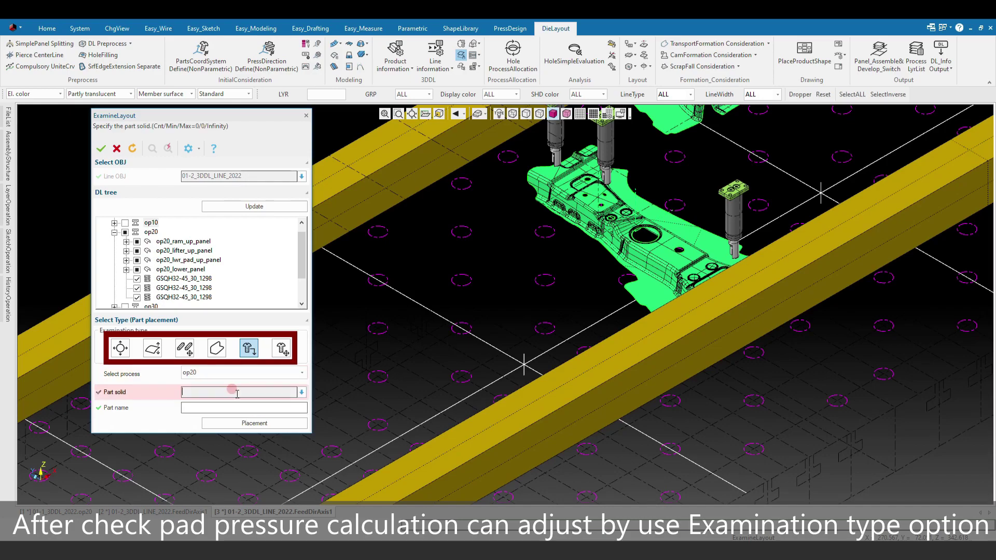
click(116, 149)
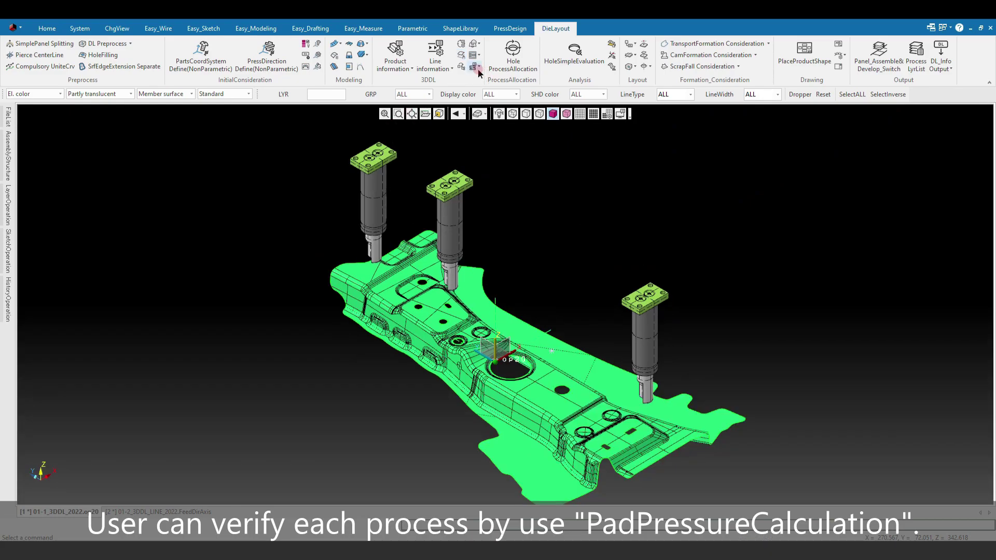
Check op20's pad pressure (3894 kgf, below 4000 kgf), then reopen the layout examination
click(478, 69)
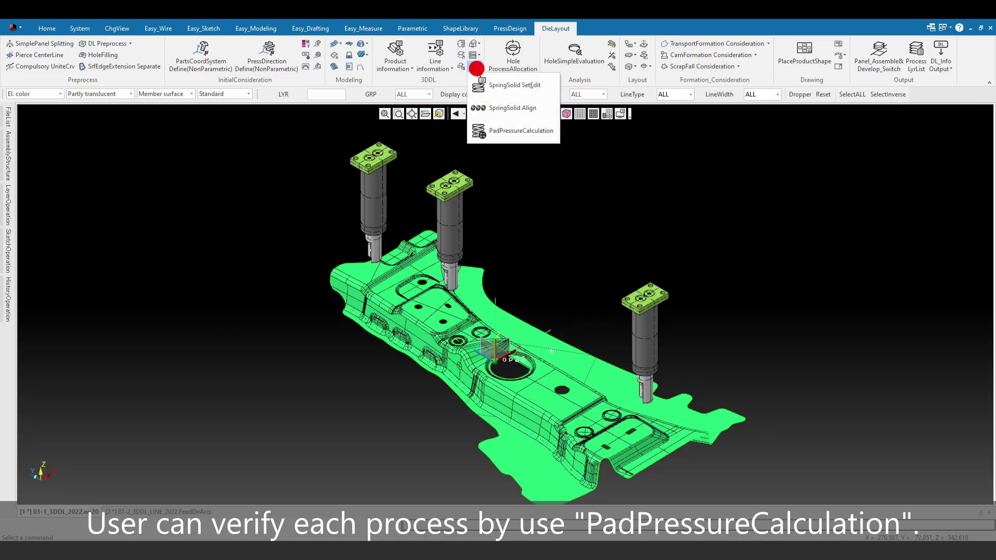
click(487, 134)
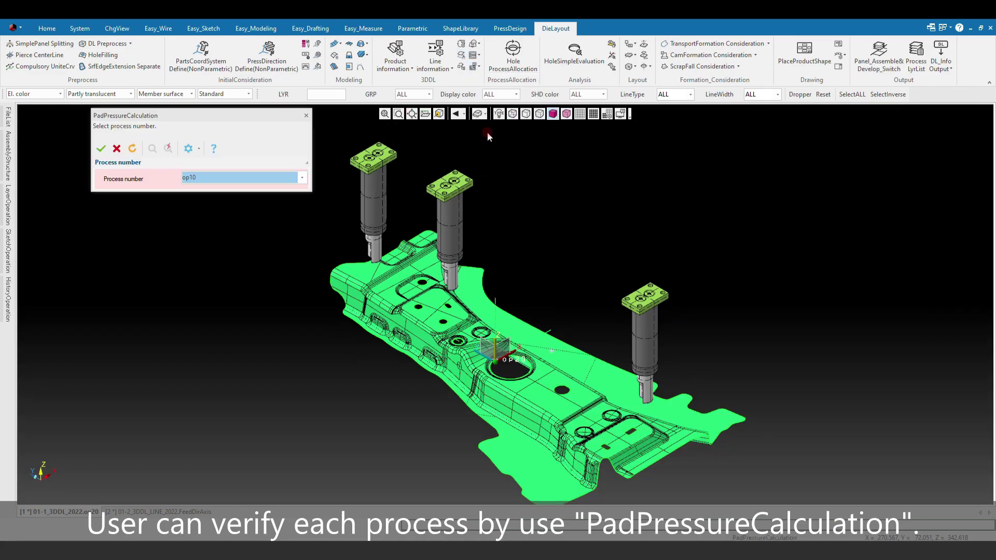
click(275, 179)
click(241, 196)
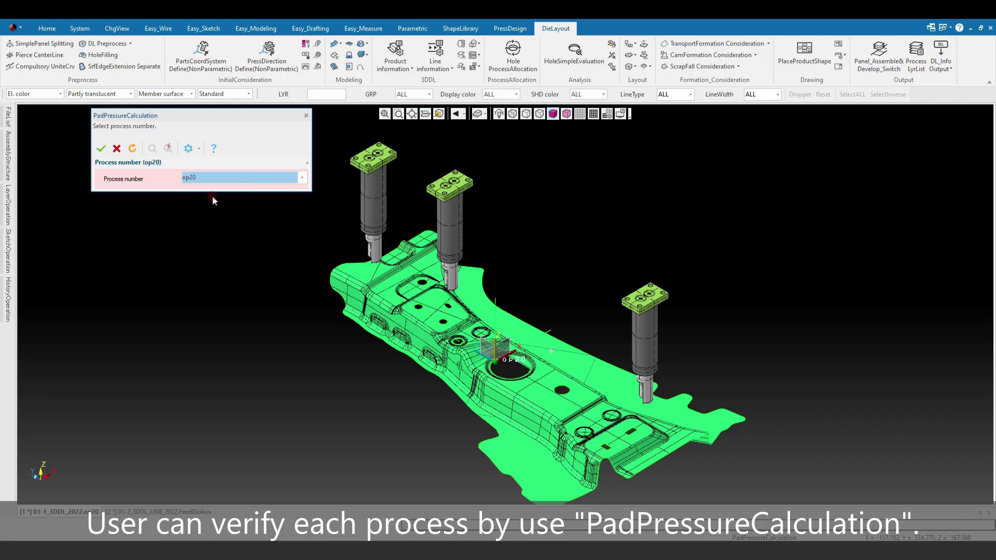
click(102, 148)
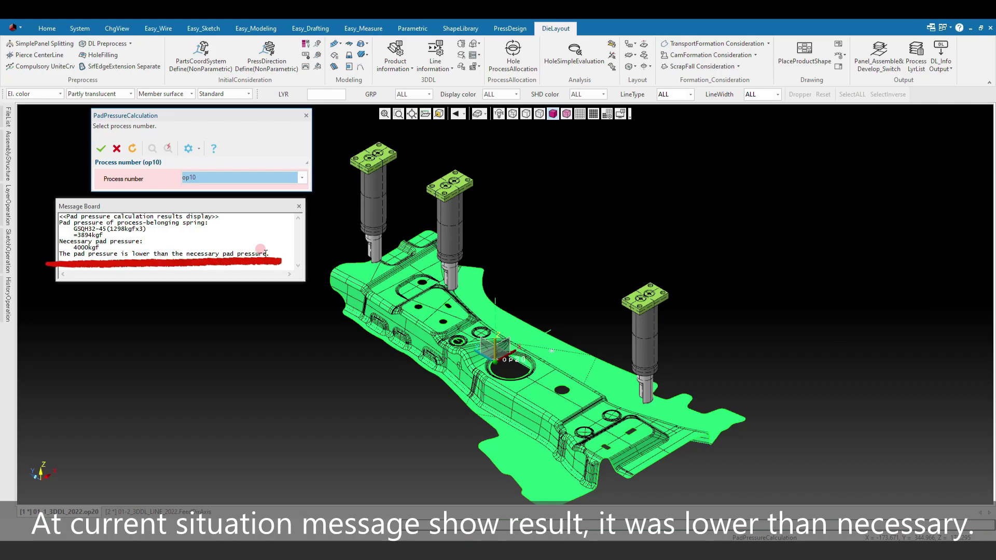
click(461, 55)
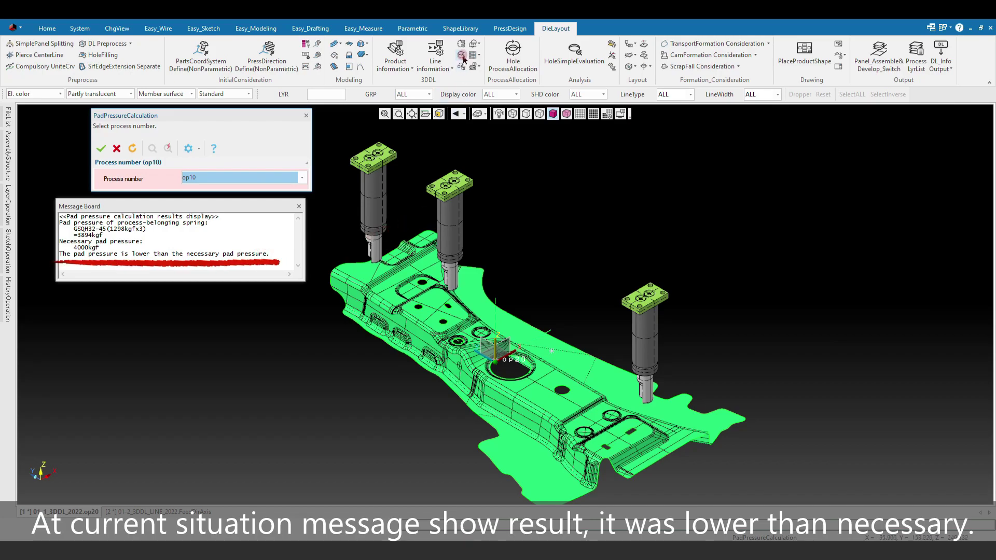
click(8, 155)
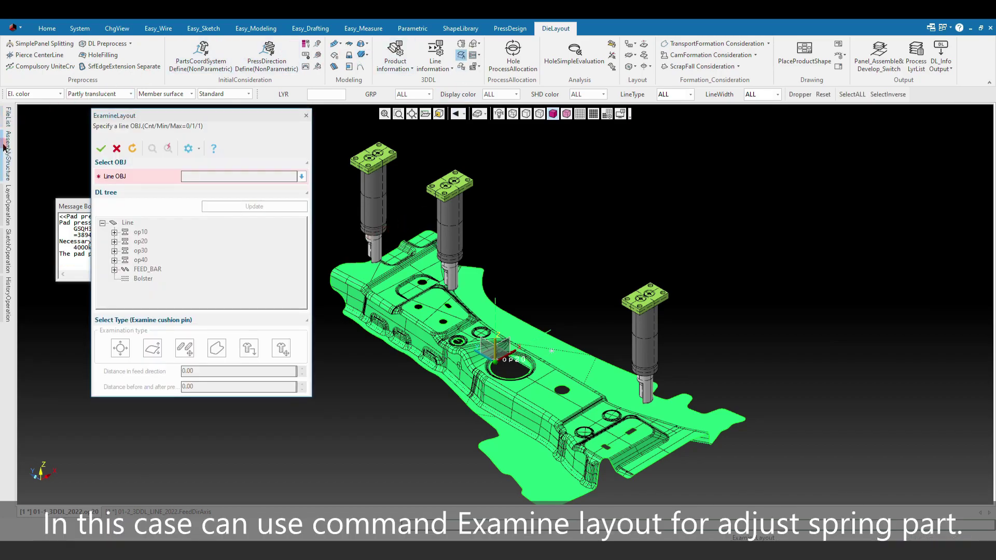
Set up part-position adjustment for op20 on the 3DDL line in a shaded isometric view
click(54, 154)
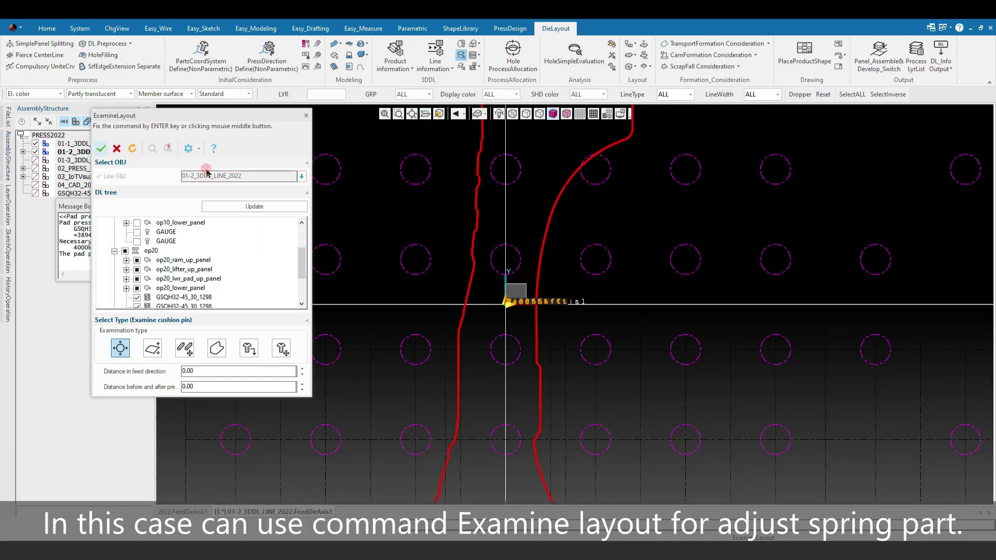
click(148, 251)
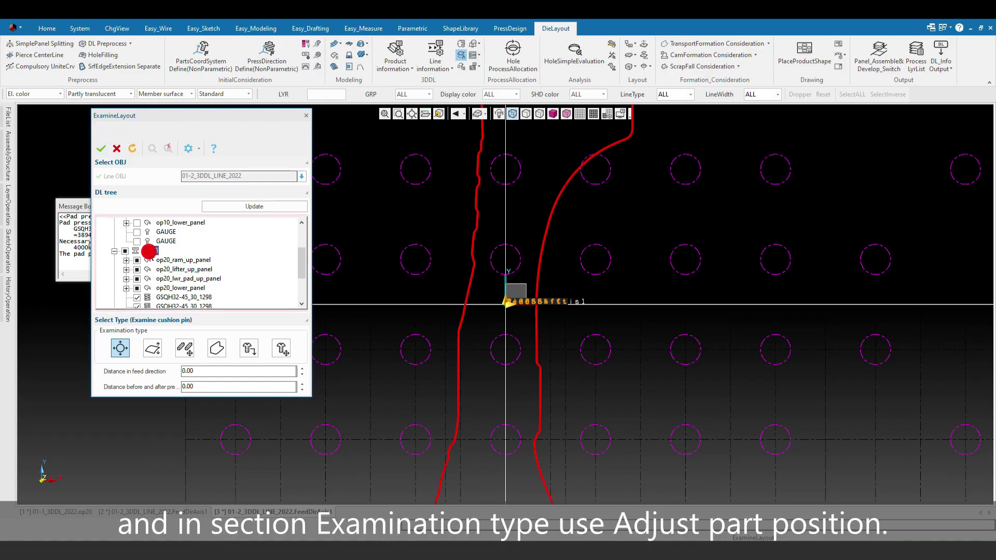
scroll(147, 250, down, 1)
click(282, 348)
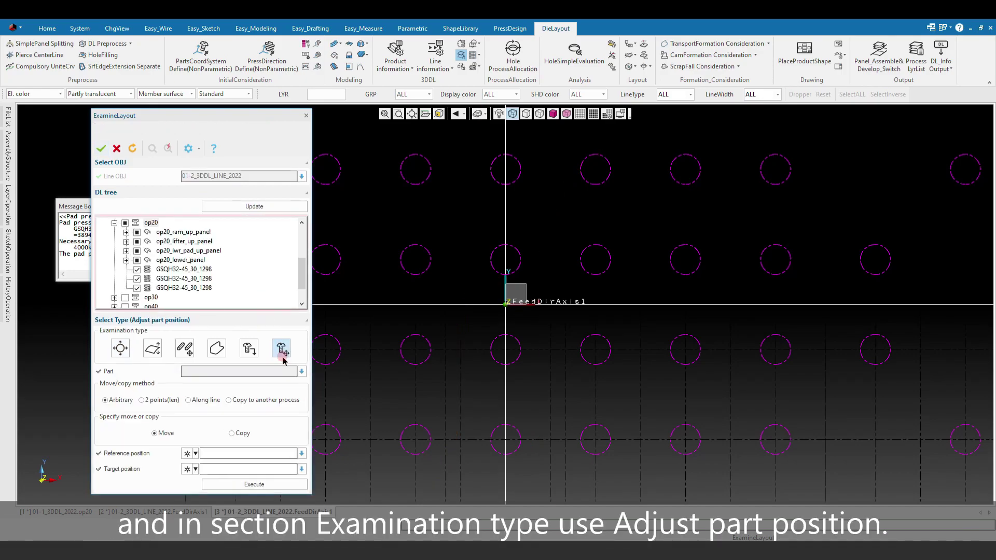
right_click(434, 262)
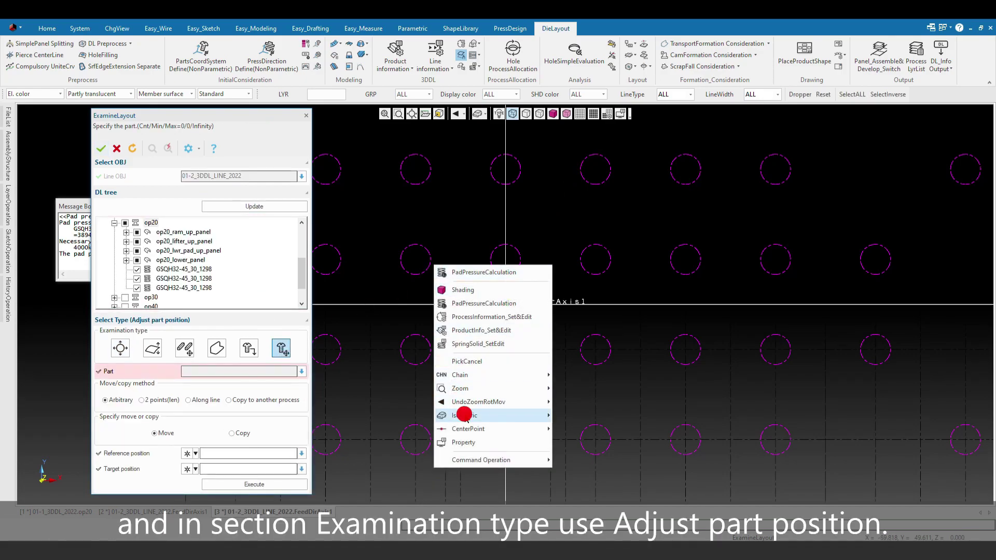
click(469, 413)
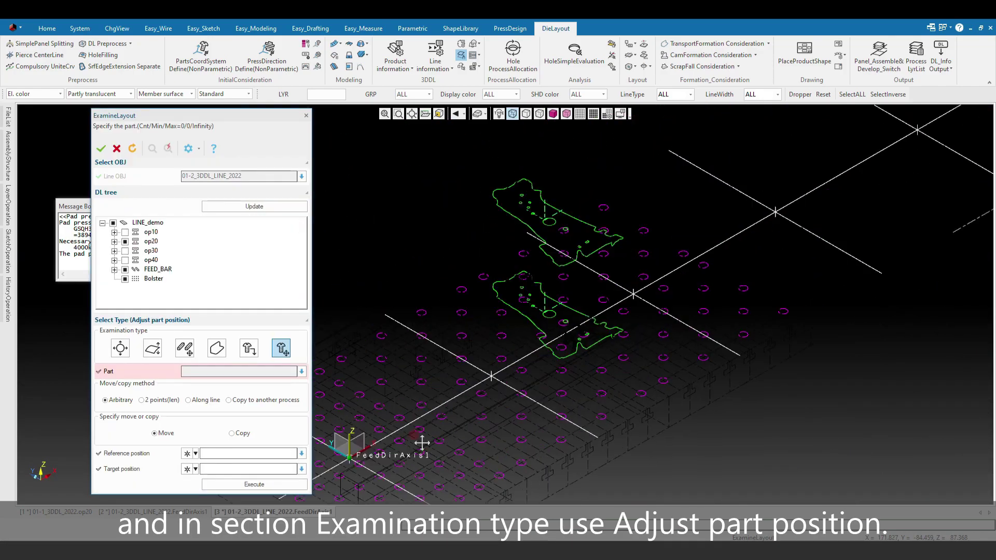
click(554, 115)
scroll(490, 336, up, 3)
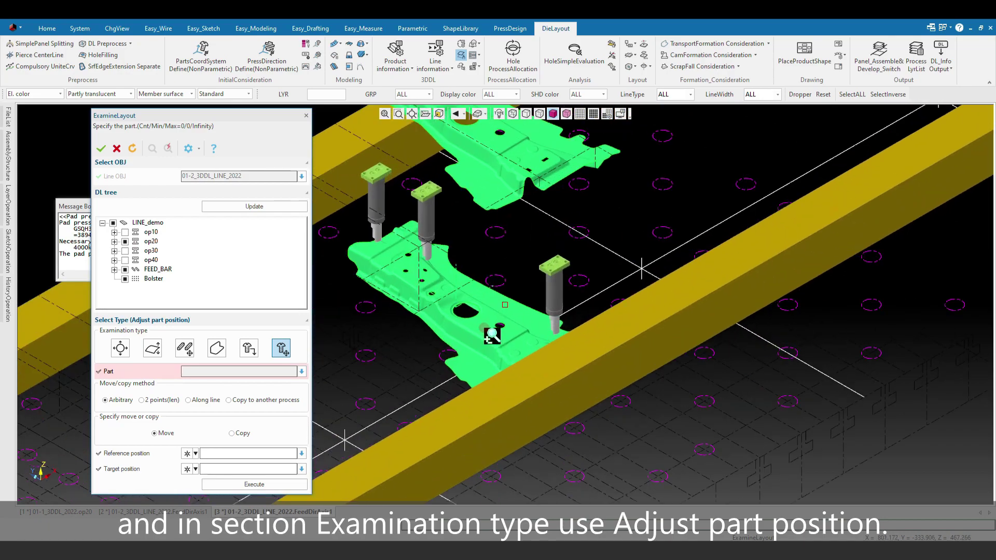
scroll(524, 295, up, 2)
scroll(534, 338, up, 2)
scroll(524, 406, up, 2)
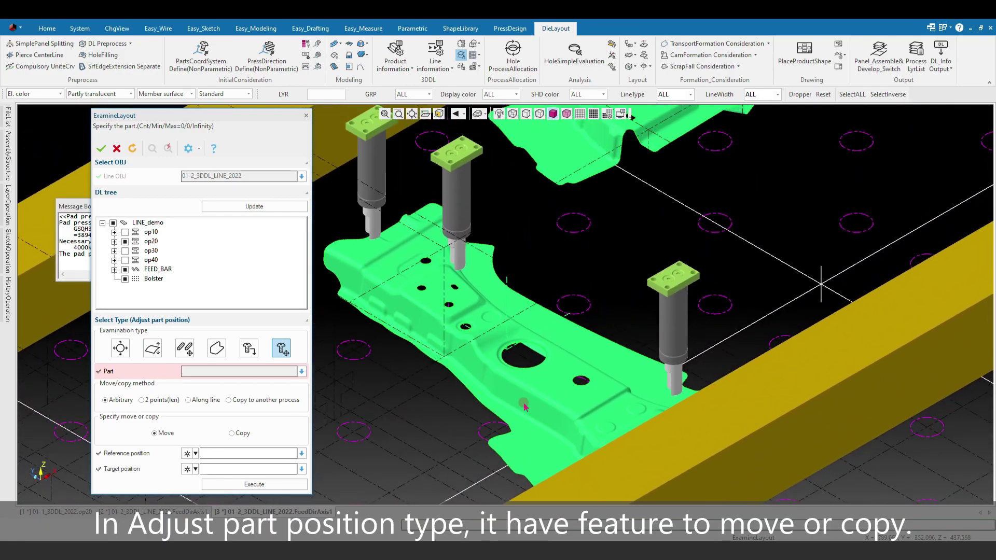
Copy the right-hand spring pad by its centre to a spot mid-part, then close the examination
click(676, 340)
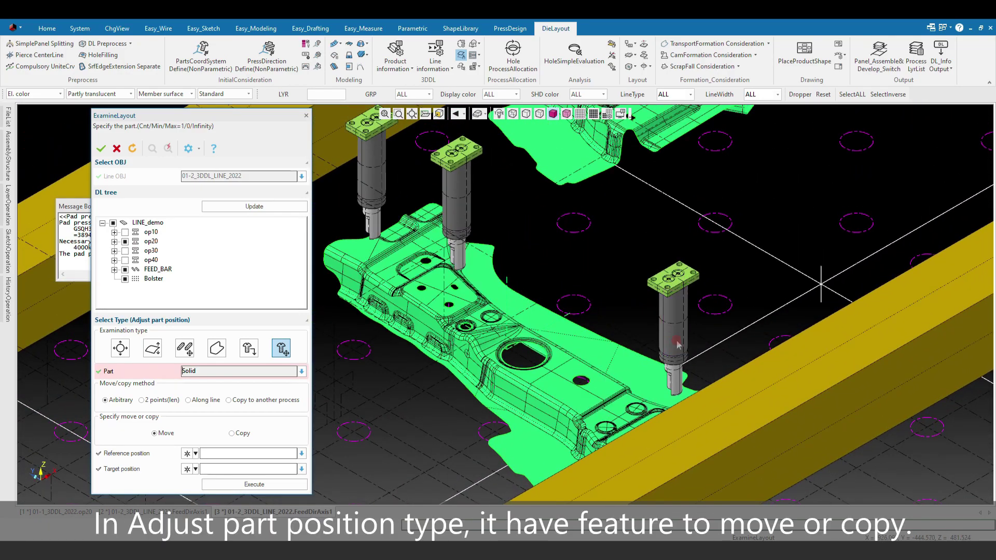
click(244, 437)
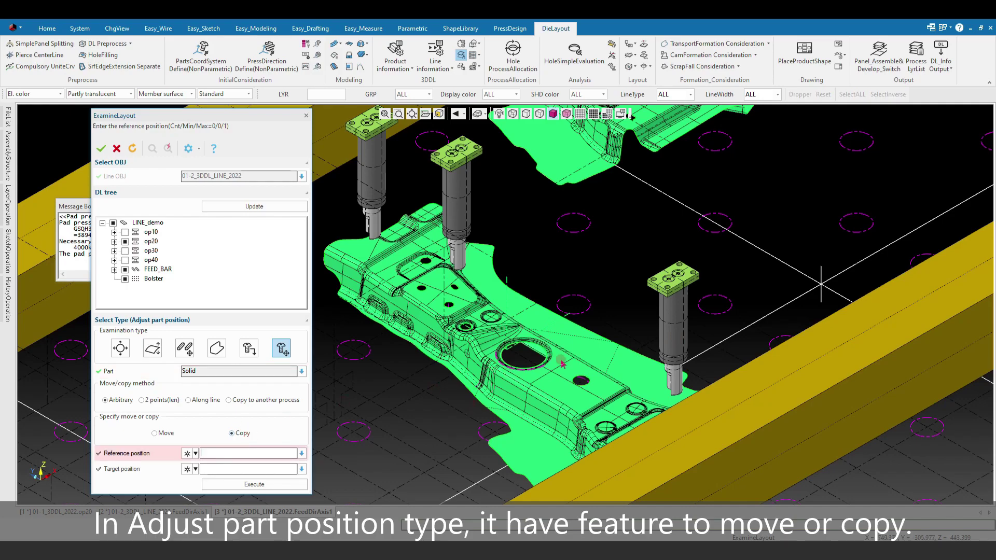
right_click(634, 325)
click(610, 320)
click(667, 363)
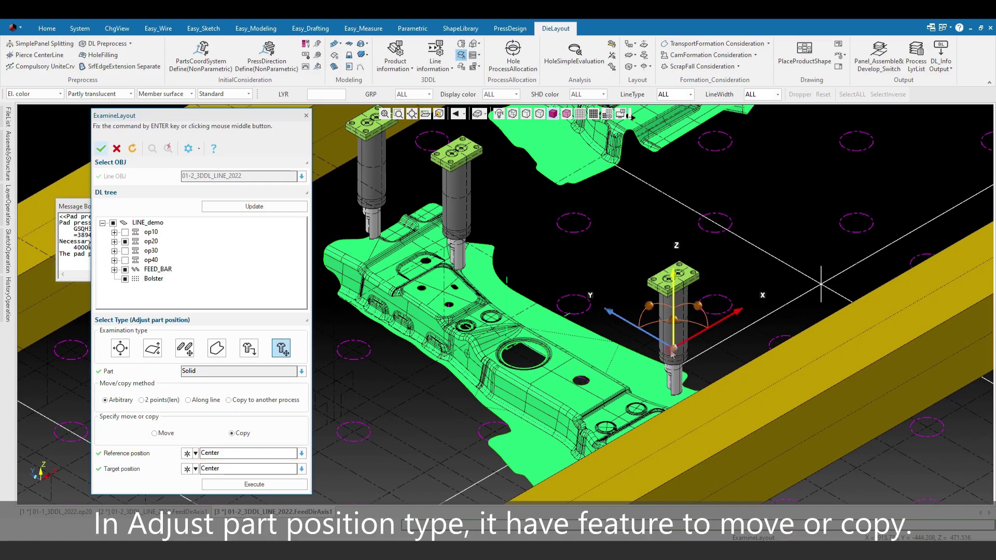
drag(608, 313, 523, 257)
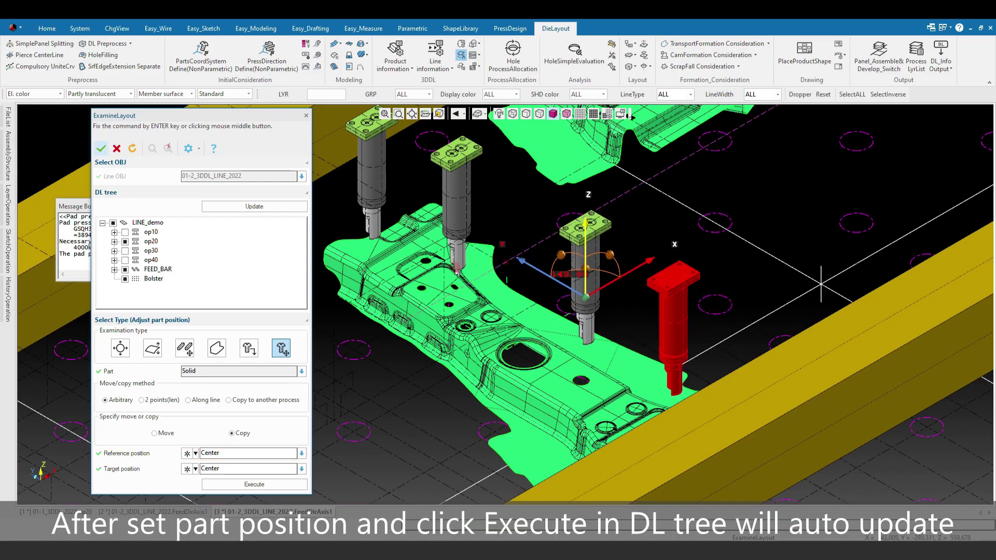
click(247, 485)
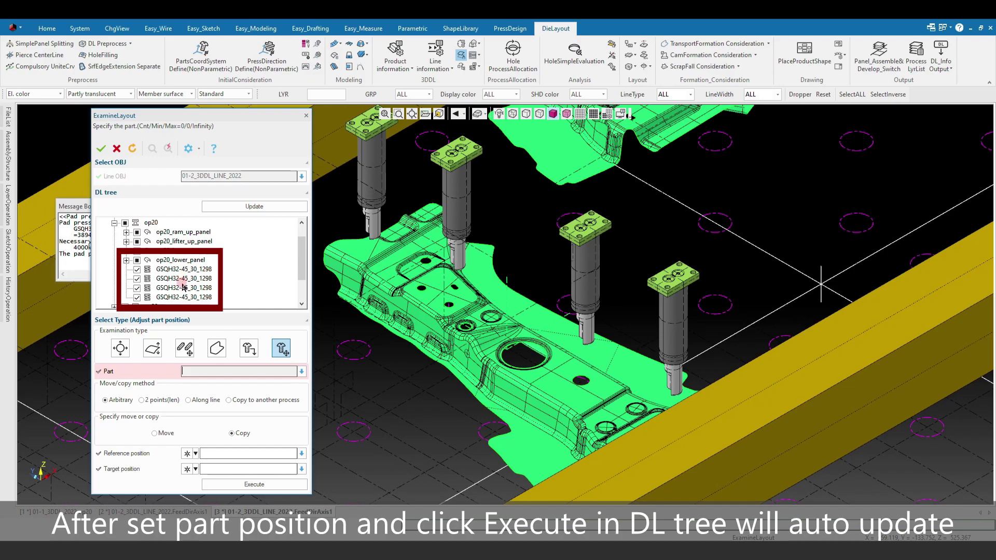
click(102, 155)
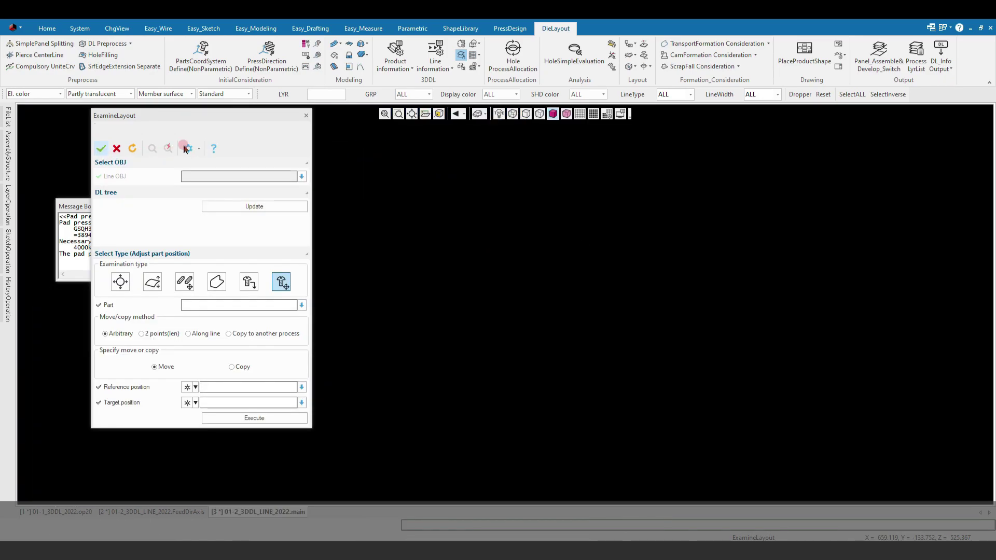
click(118, 148)
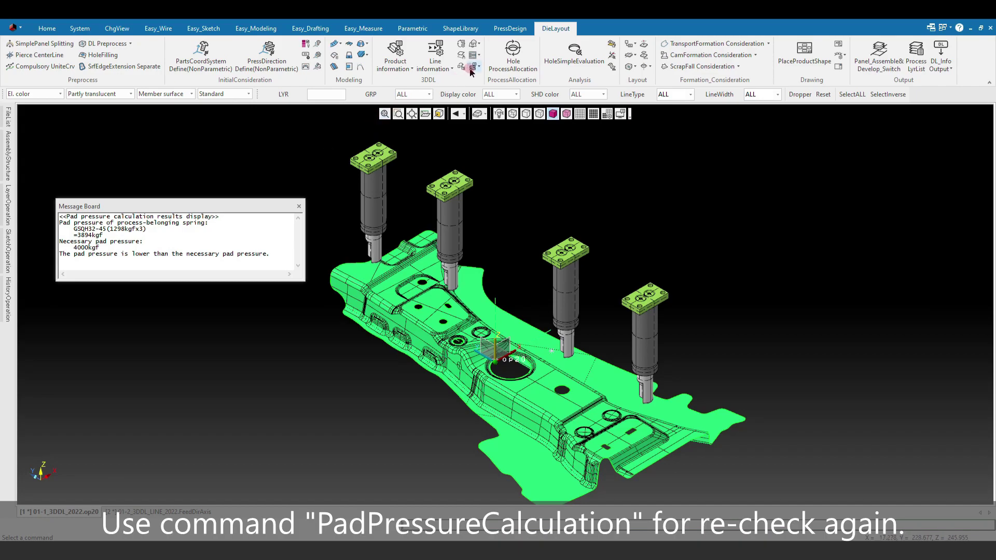
Re-run op20's pad pressure calculation and read 5192 kgf against the 4000 kgf requirement
click(473, 69)
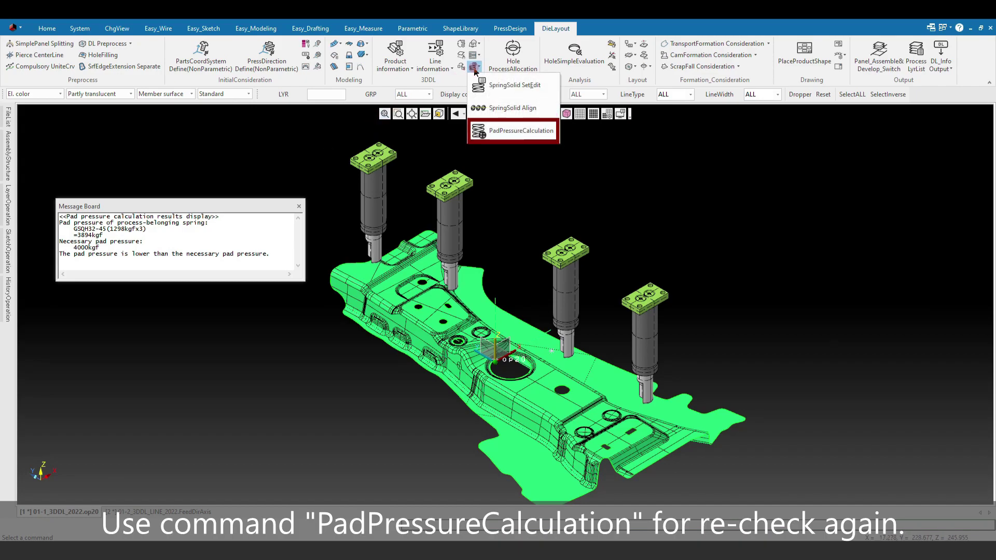
click(514, 138)
click(262, 178)
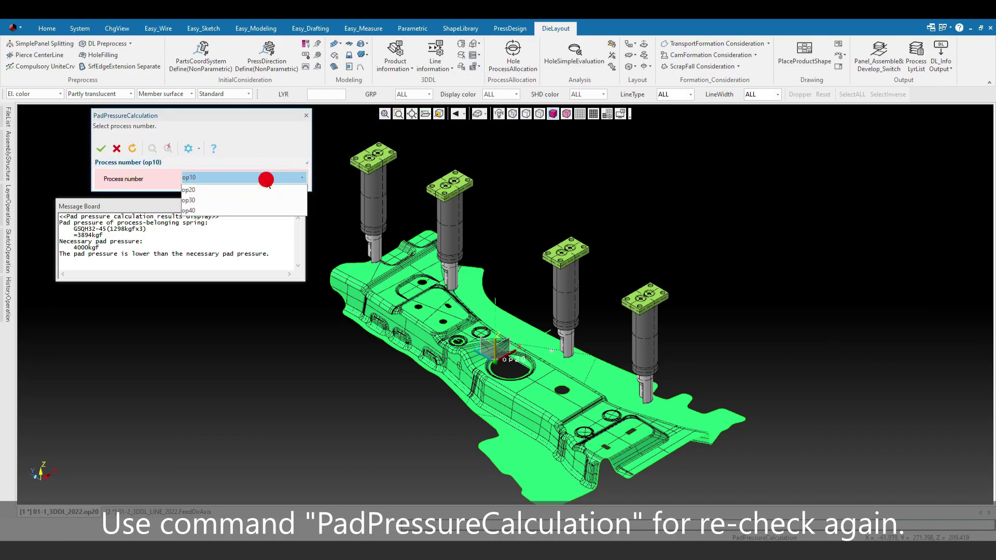
click(261, 200)
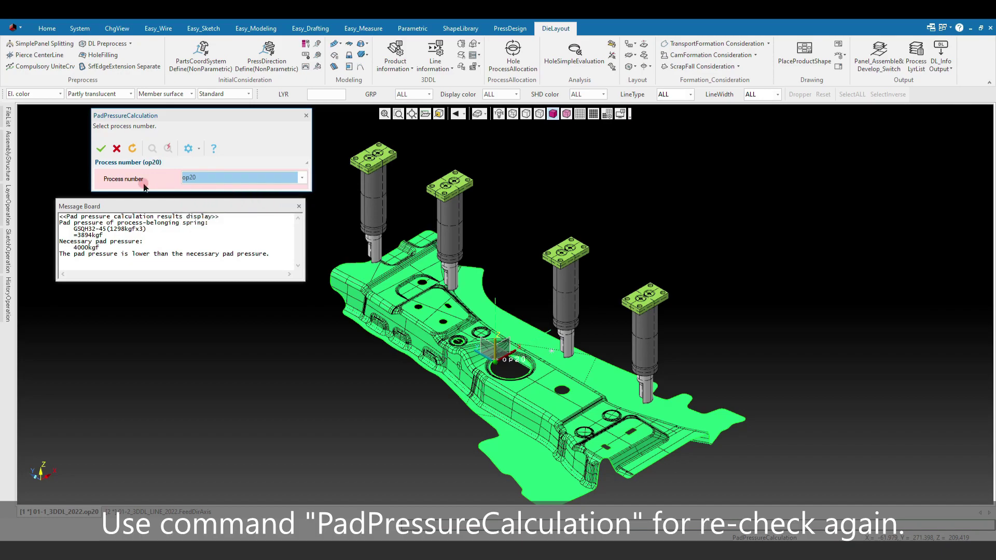
click(102, 149)
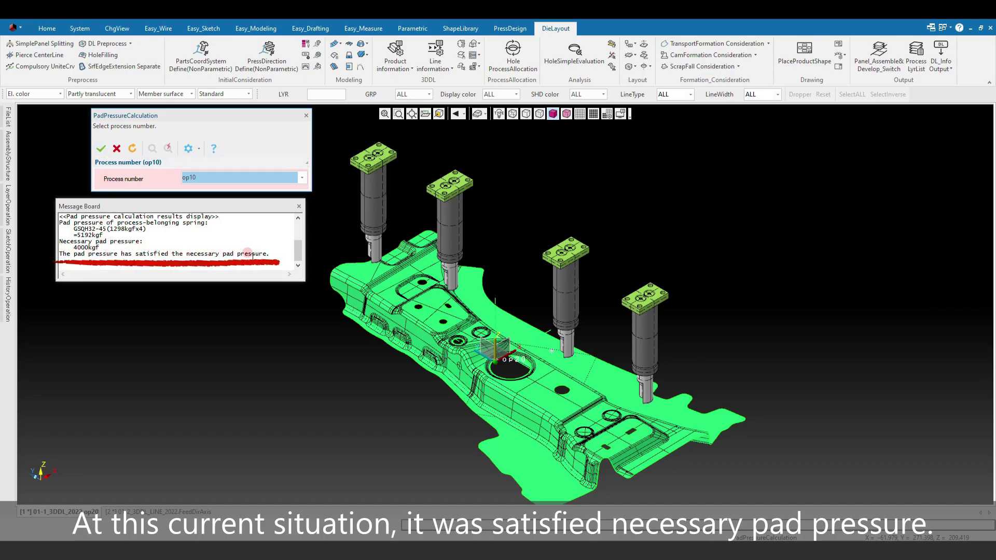
drag(199, 281, 198, 368)
click(196, 254)
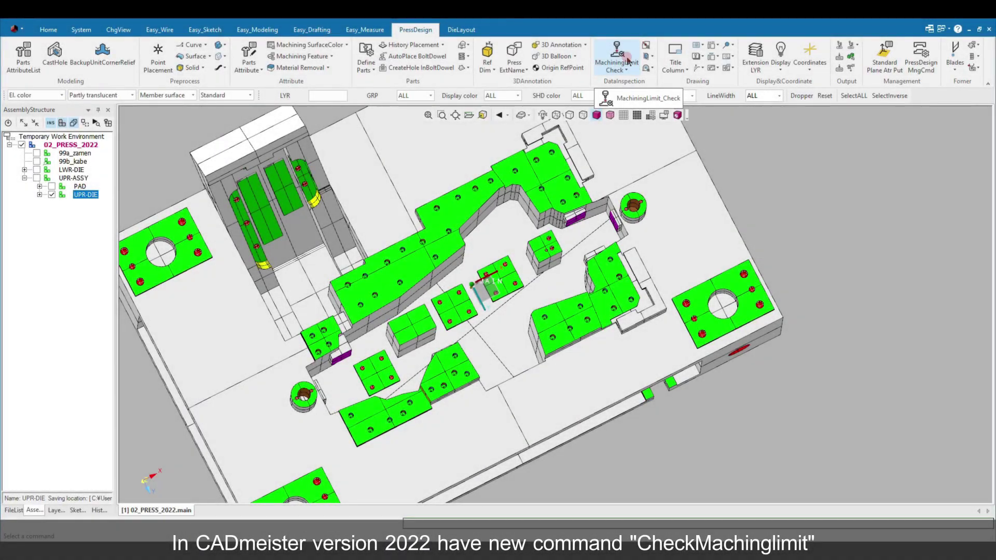
Start CheckMachiningLimit from the PressDesign MachiningLimit Check dropdown
click(625, 62)
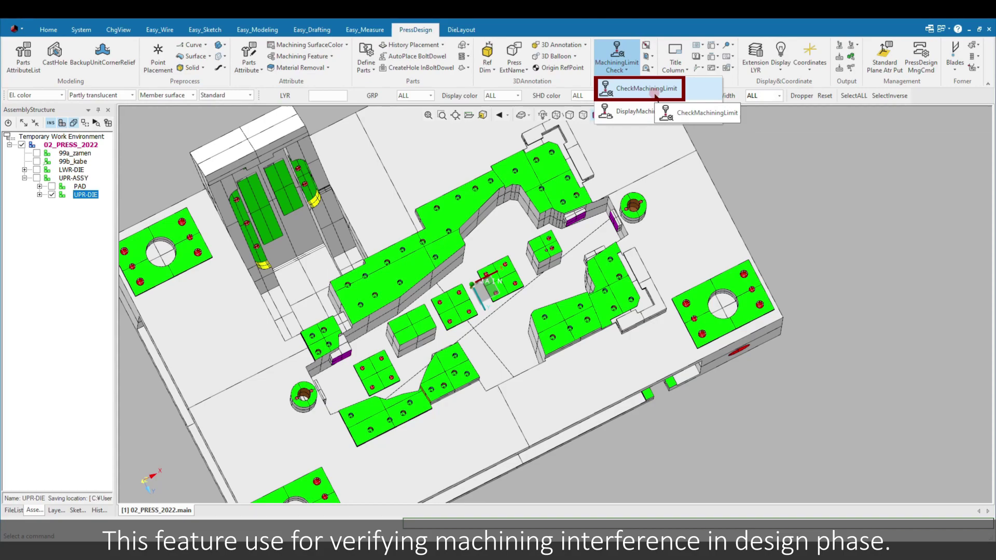
click(656, 95)
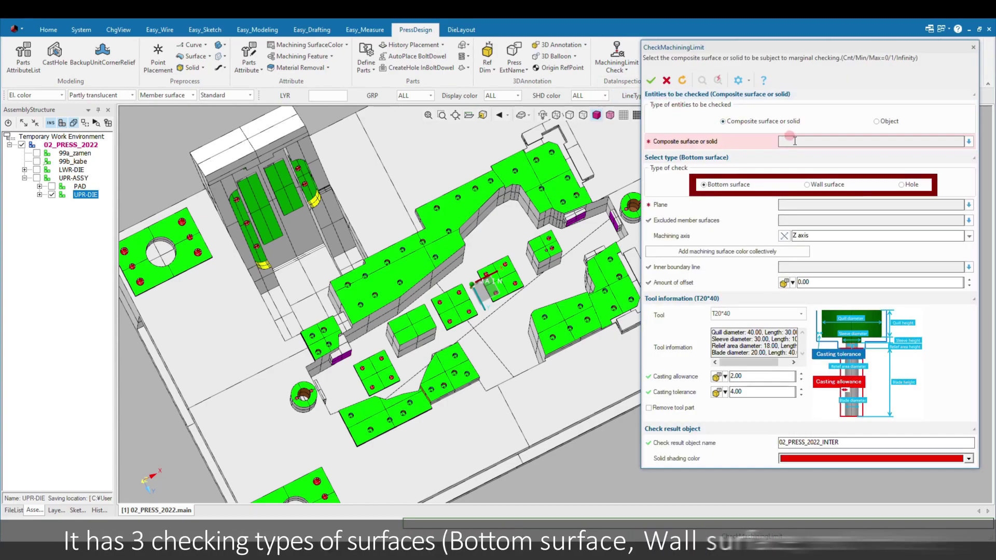
Pick the die solid to check, trying Hole and Wall surface before choosing Bottom surface
click(532, 303)
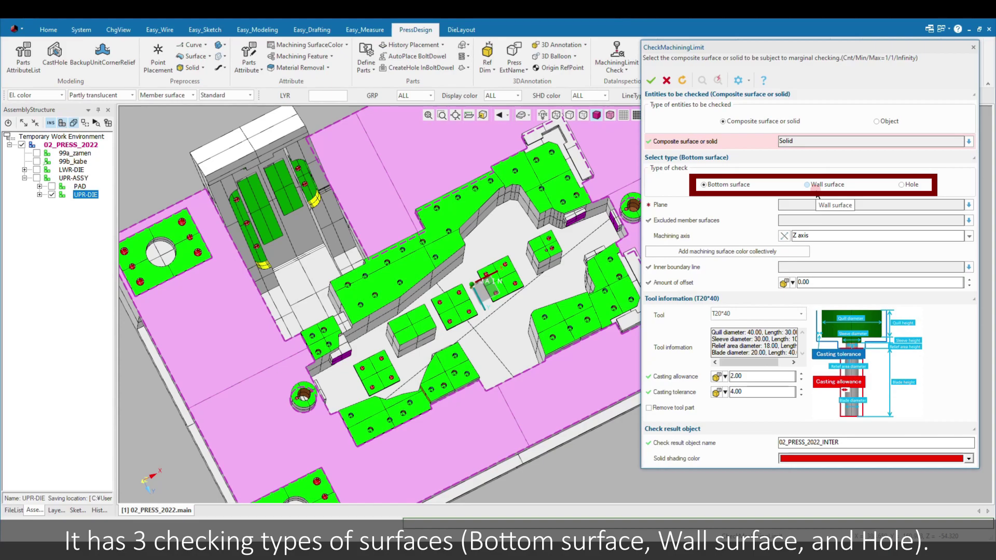
click(910, 190)
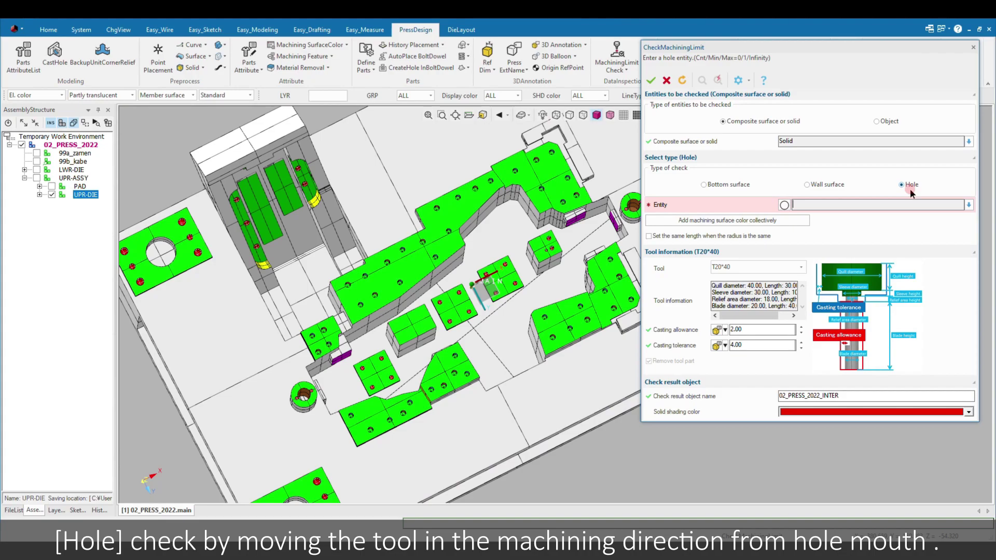
click(810, 185)
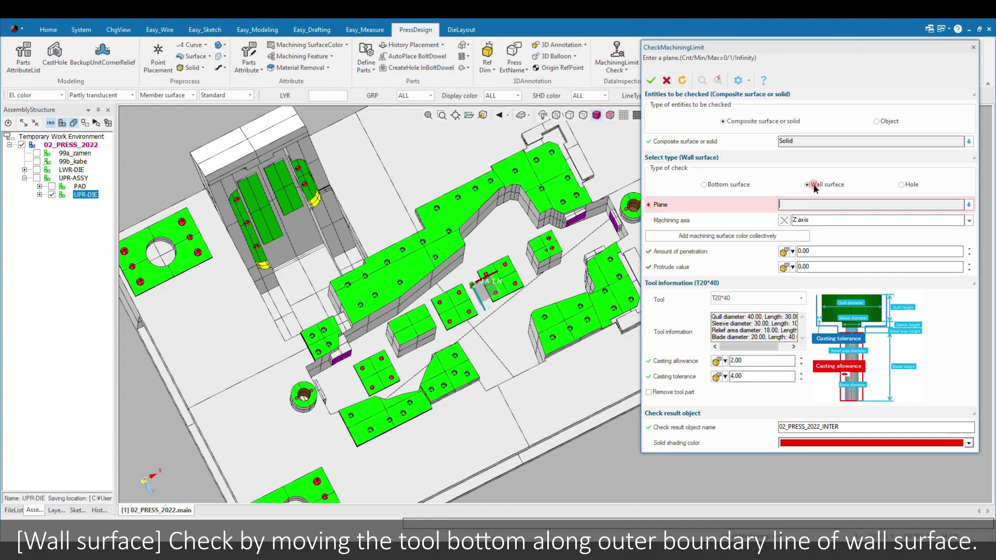
click(739, 185)
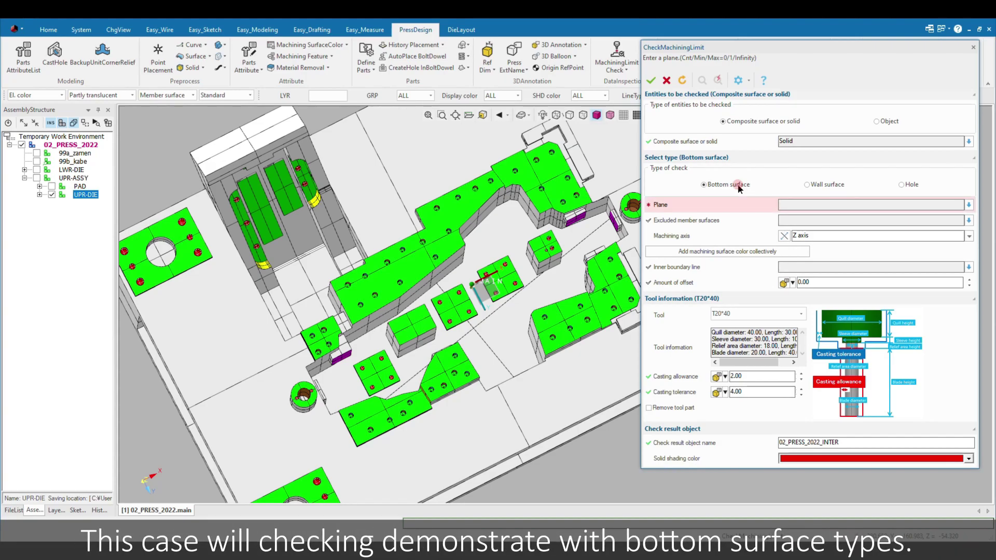
Select four bottom planes, set the machining axis to -Z and the offset to 5.00
click(369, 376)
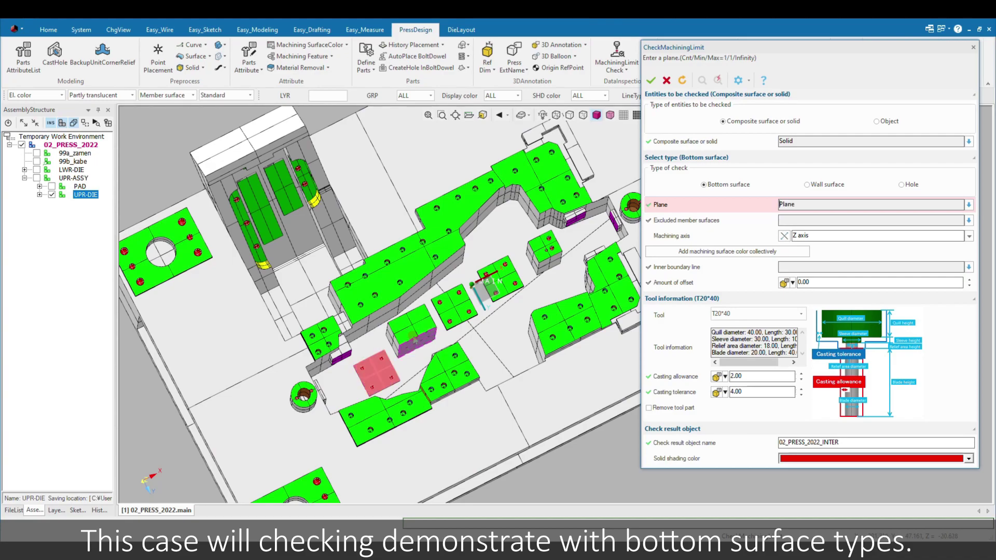
click(413, 325)
click(454, 309)
click(512, 283)
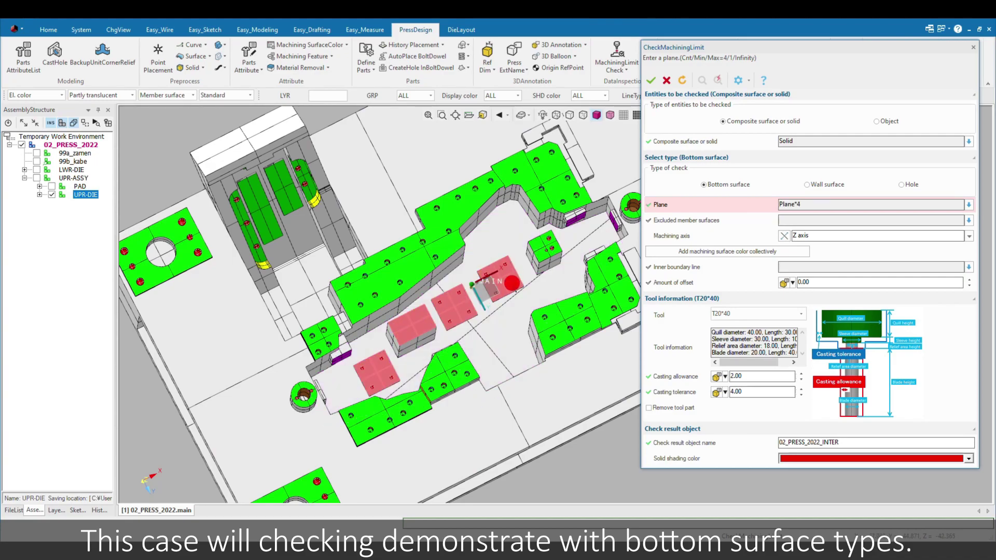
click(789, 238)
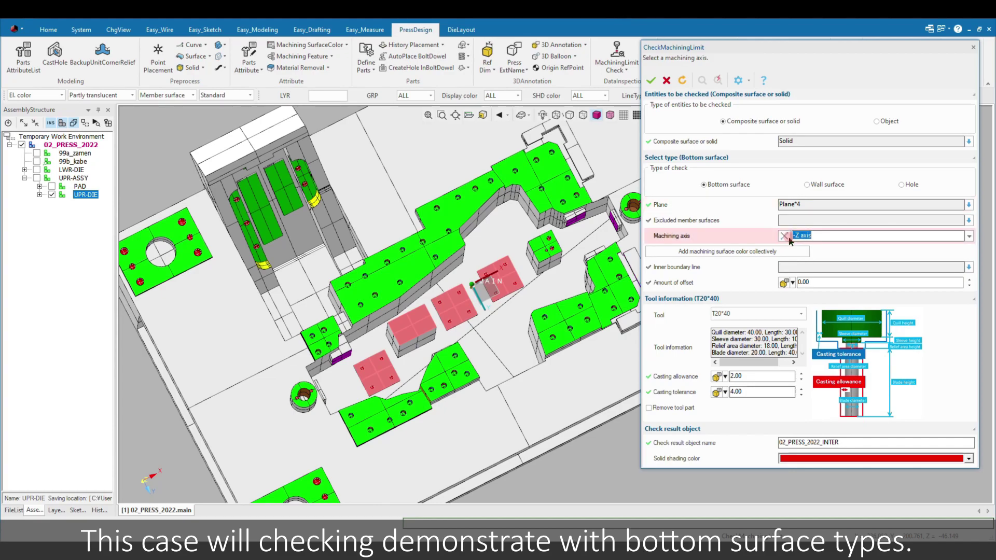
click(812, 281)
text(5)
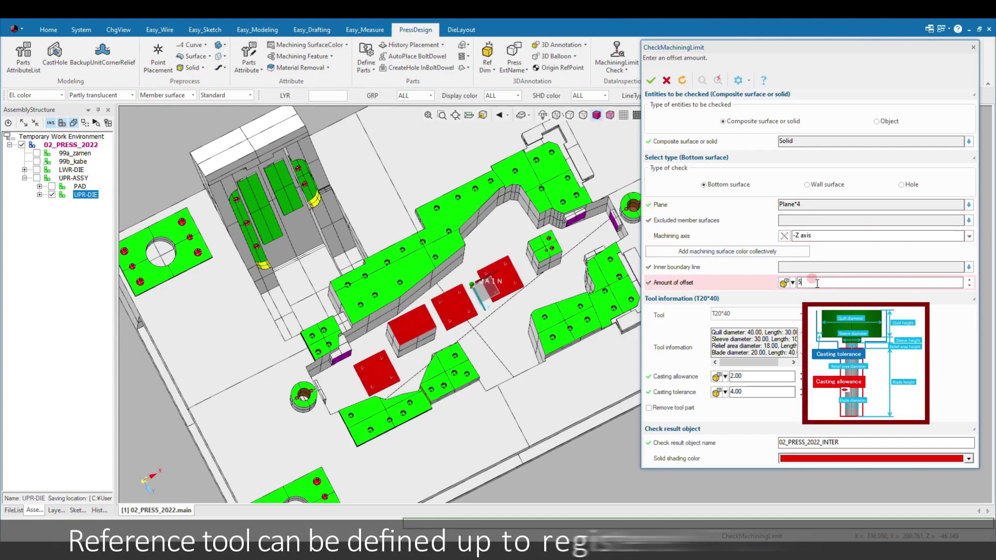
key(Return)
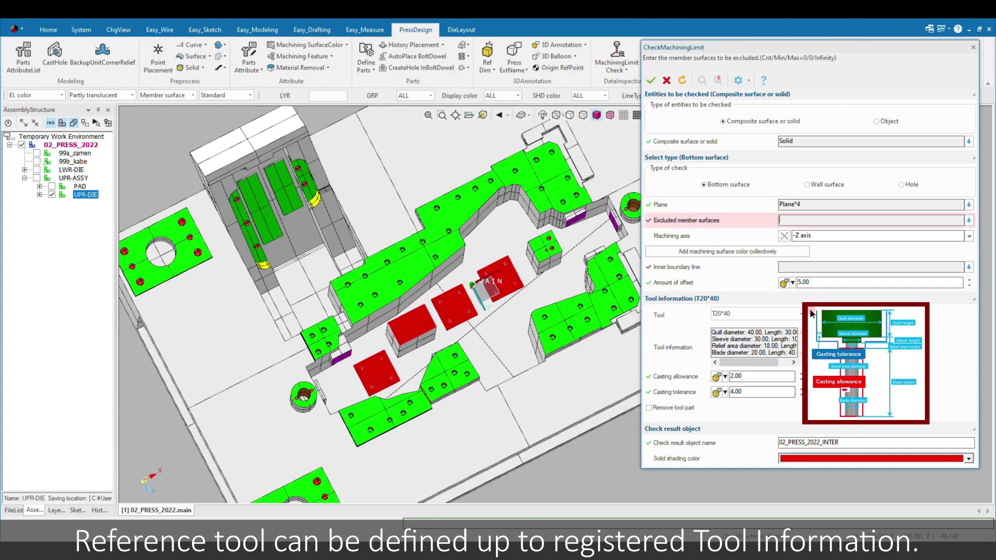
Choose tool T50*80 and run the check, creating 02_PRESS_2022_INTER
click(799, 313)
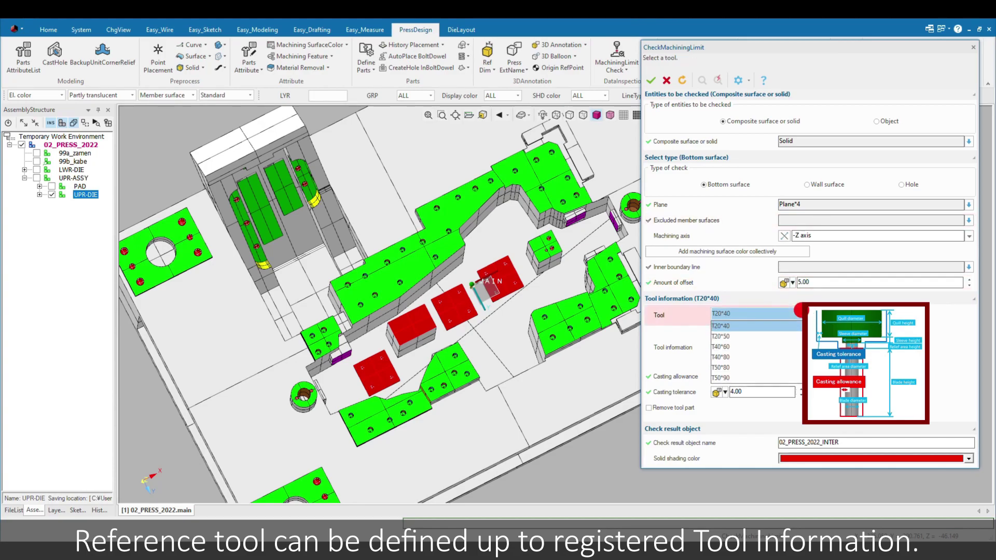
click(756, 357)
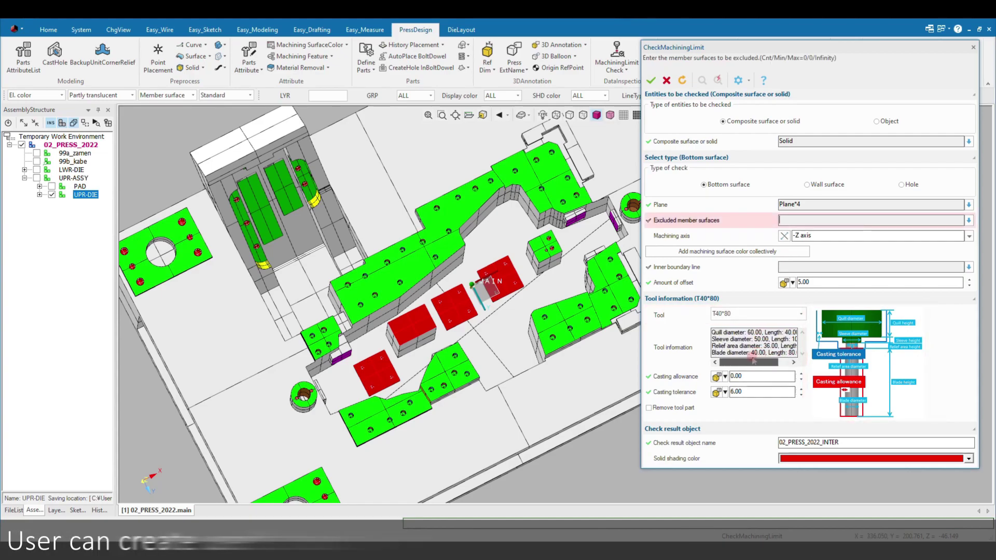
click(637, 338)
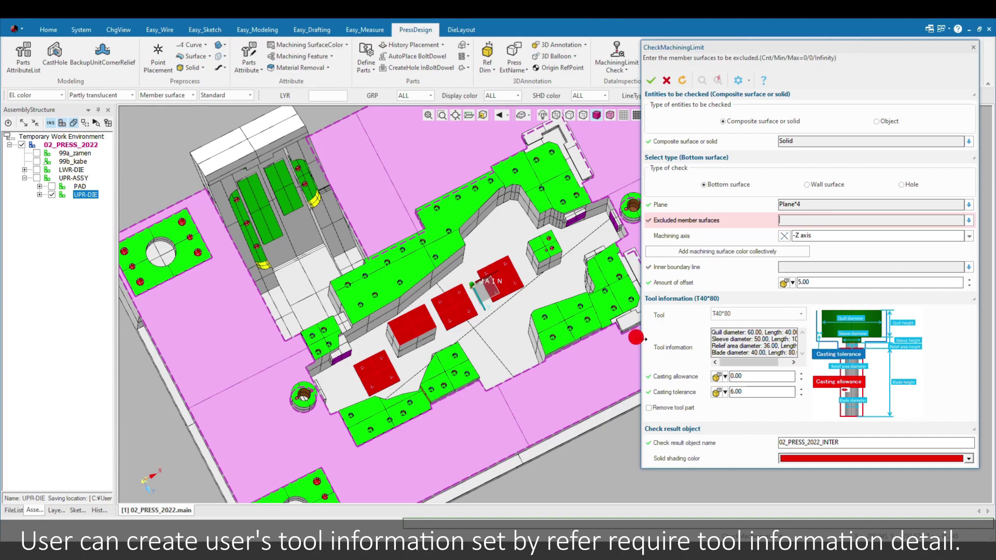
drag(643, 338, 598, 338)
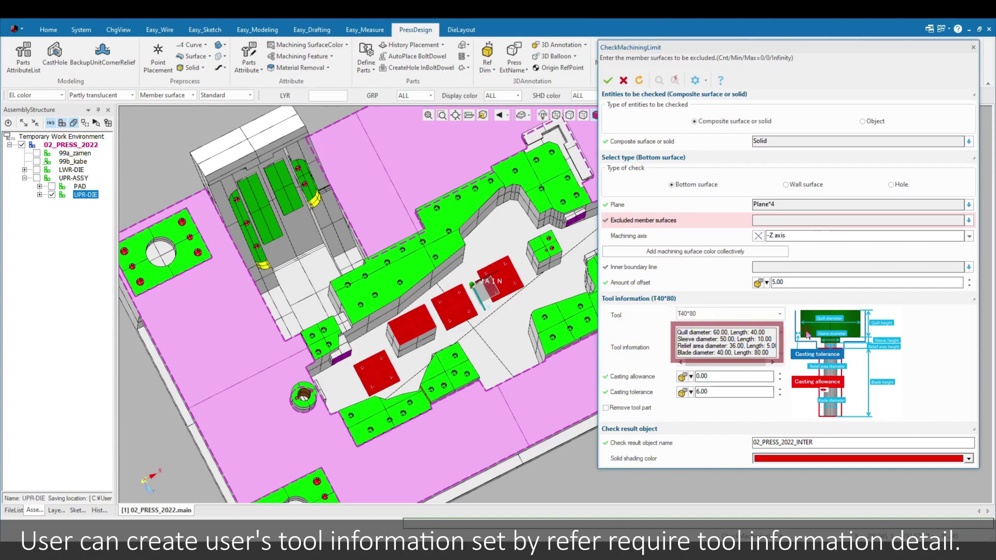
click(779, 314)
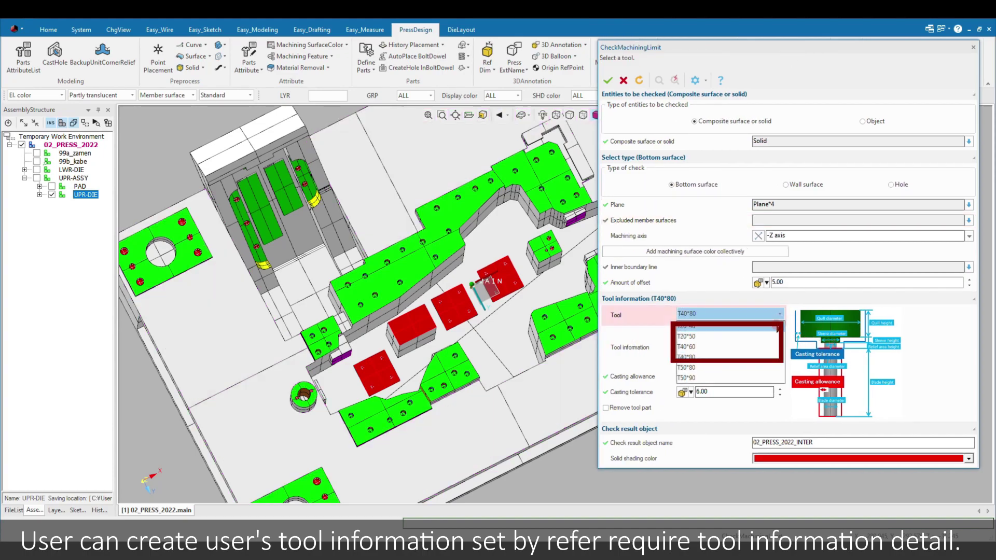
click(754, 368)
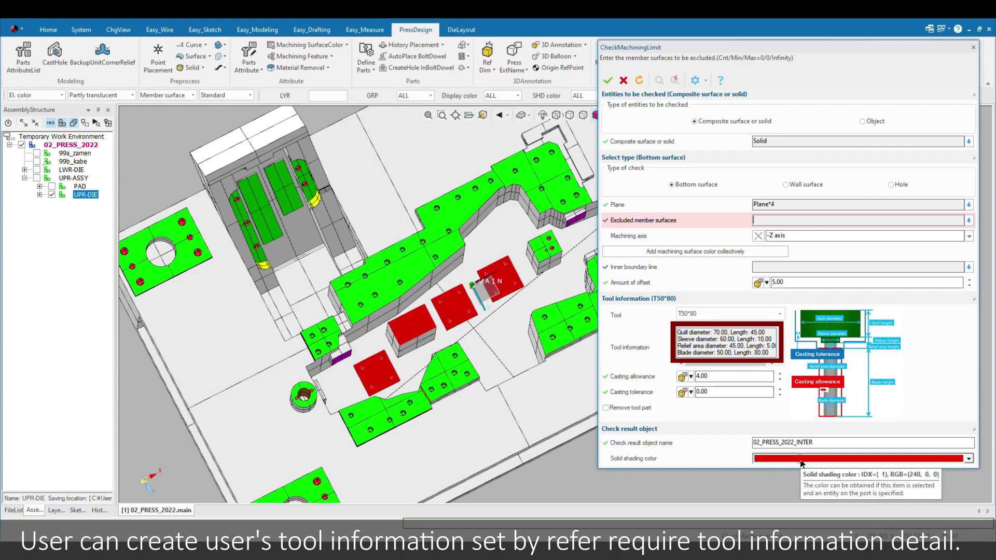
click(613, 79)
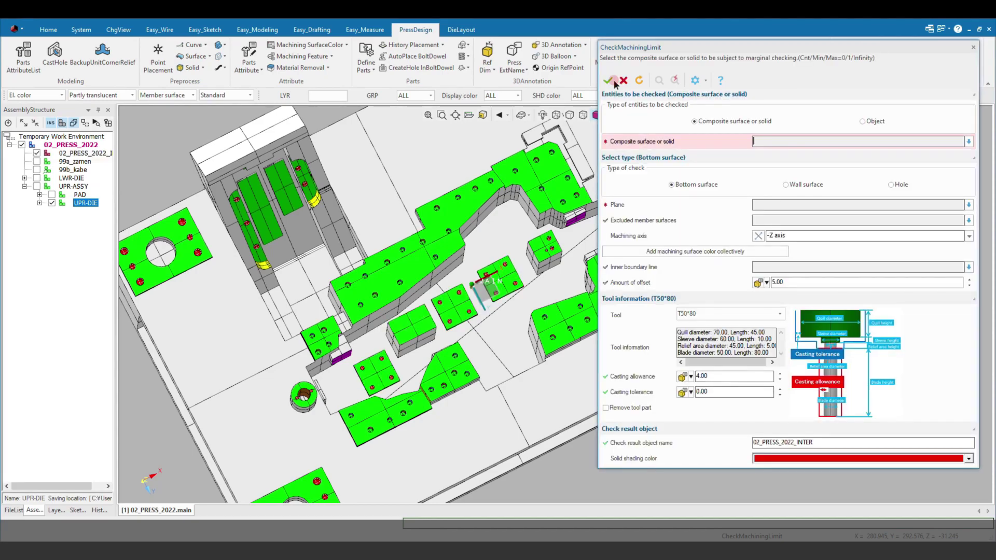
click(622, 81)
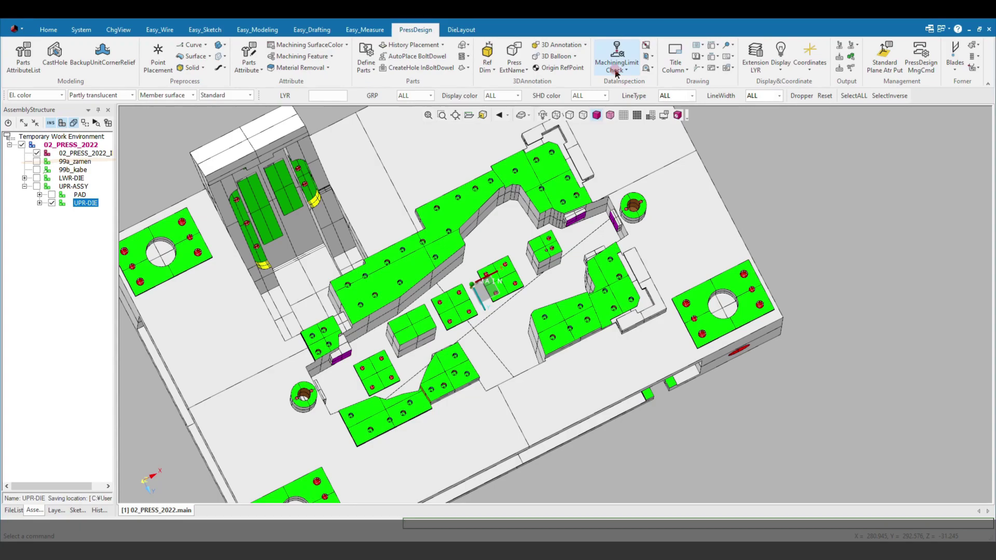
Open the 02_PRESS_2022_INTER check results and select Bottom surface_001's tool part
click(616, 72)
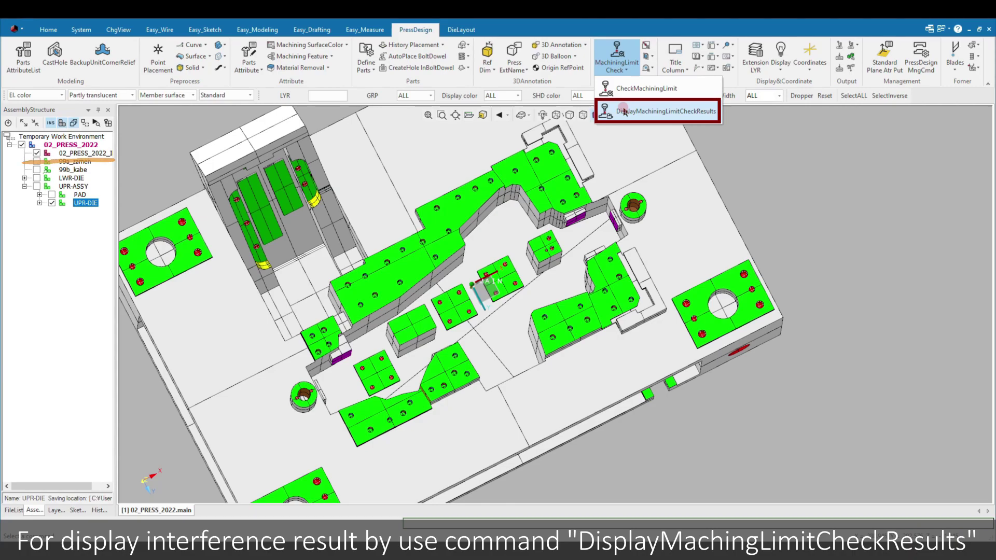
click(624, 111)
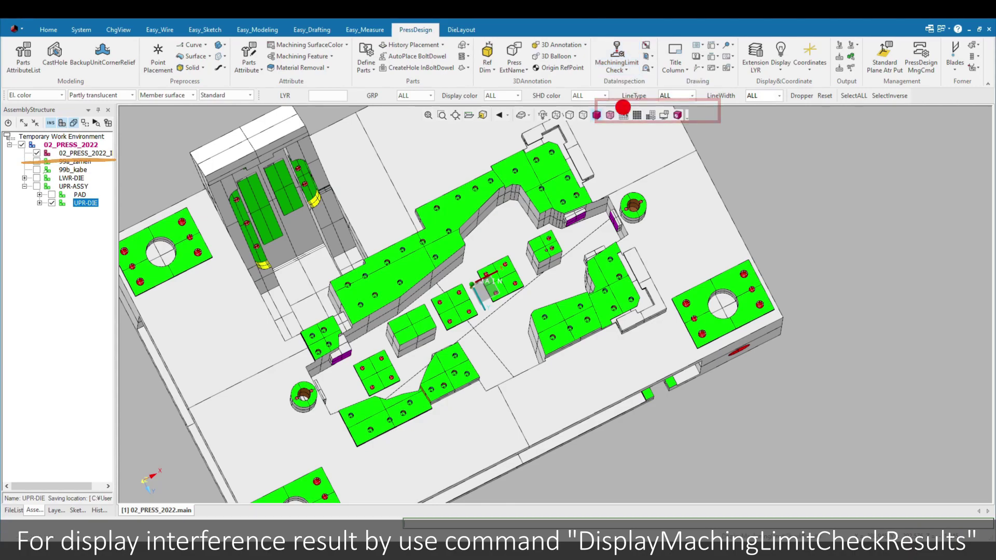
click(734, 238)
click(761, 241)
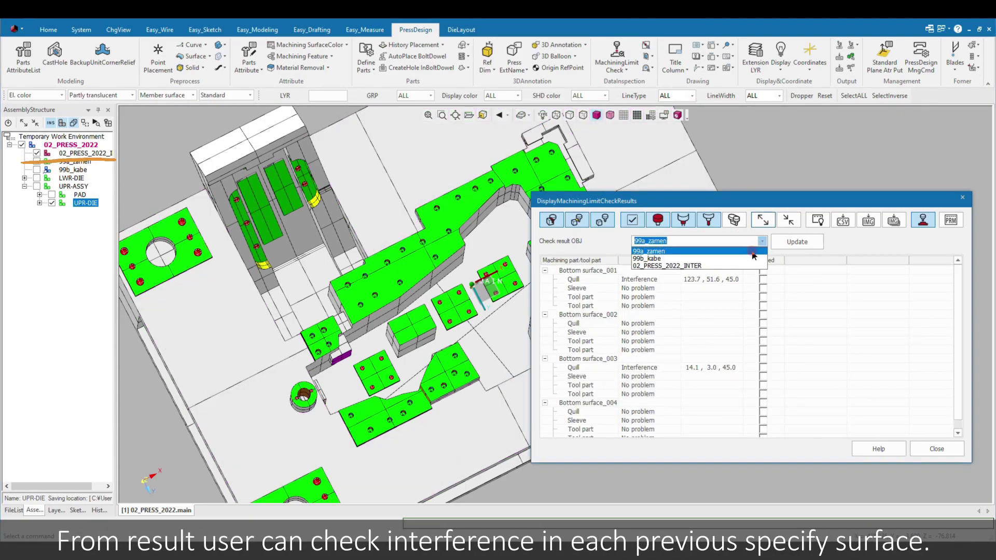
click(741, 268)
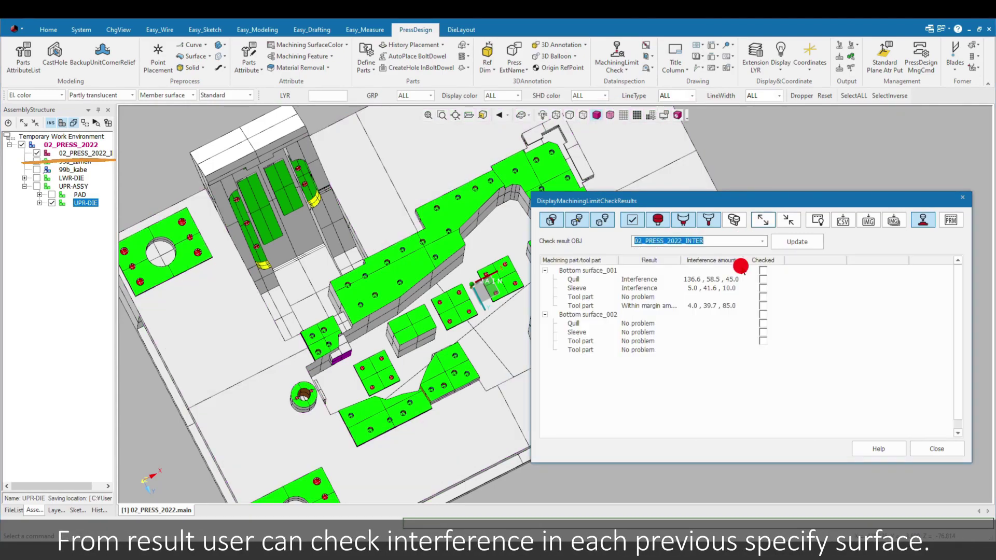
click(704, 306)
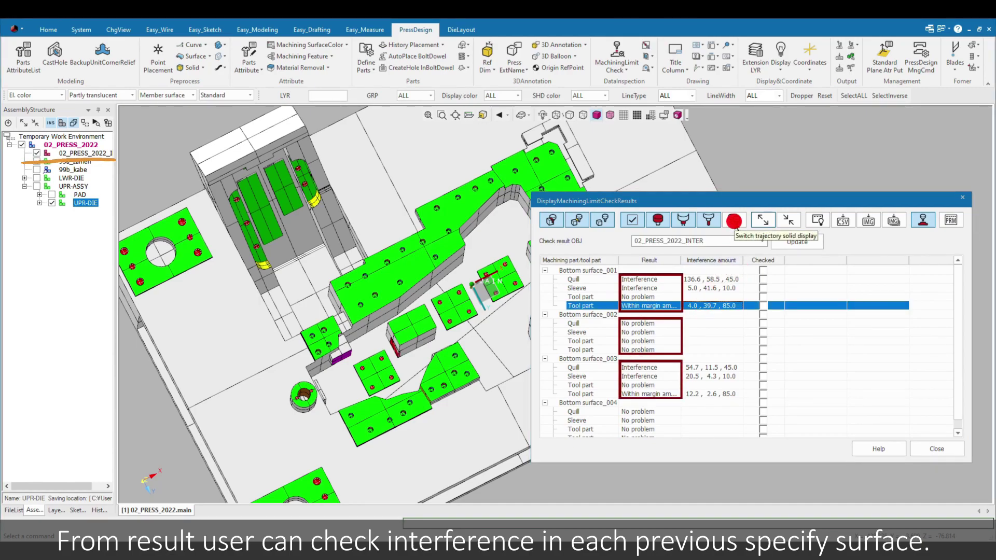
Toggle the trajectory solid display on and off while orbiting to the rounded pocket
click(734, 220)
middle_drag(415, 363, 438, 386)
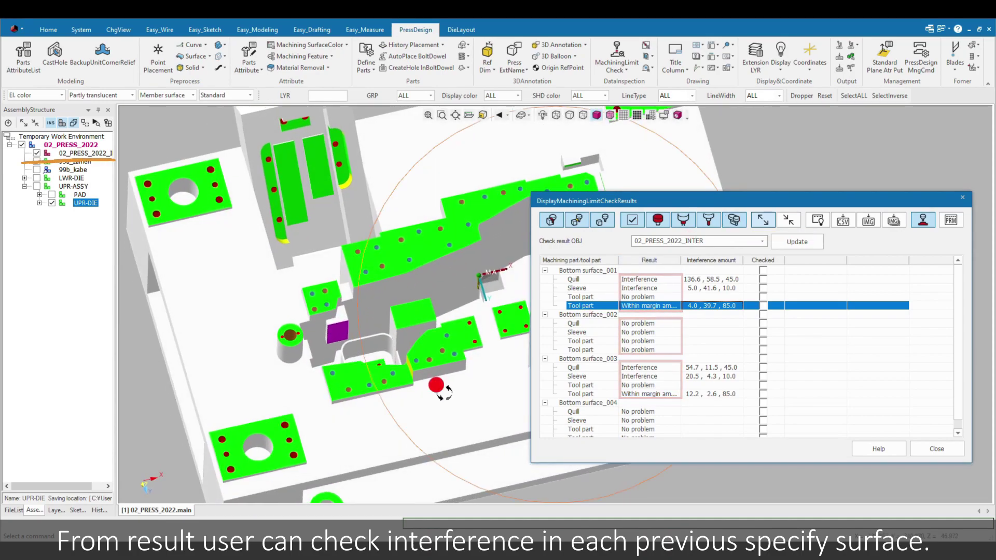
scroll(404, 352, up, 3)
scroll(379, 327, up, 2)
scroll(357, 310, up, 2)
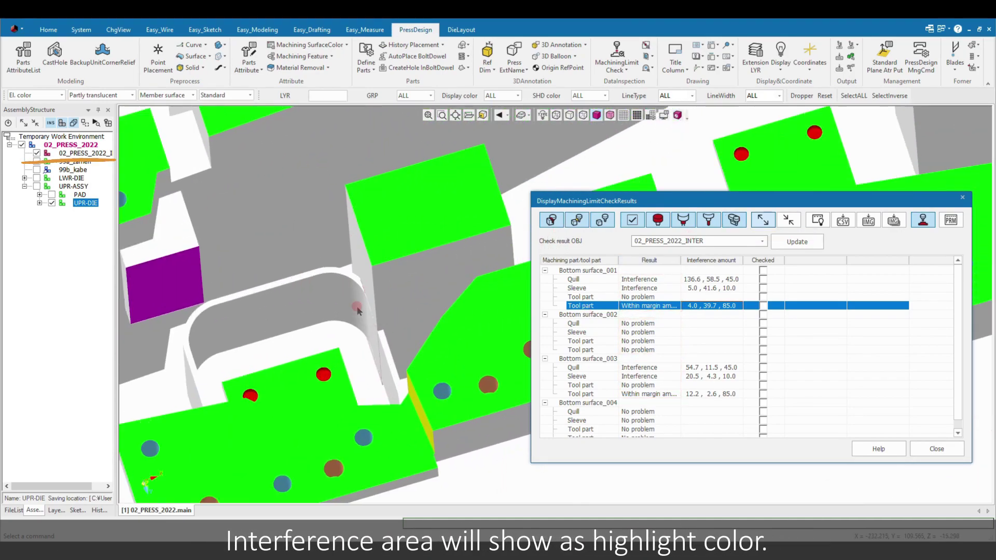
scroll(357, 311, down, 2)
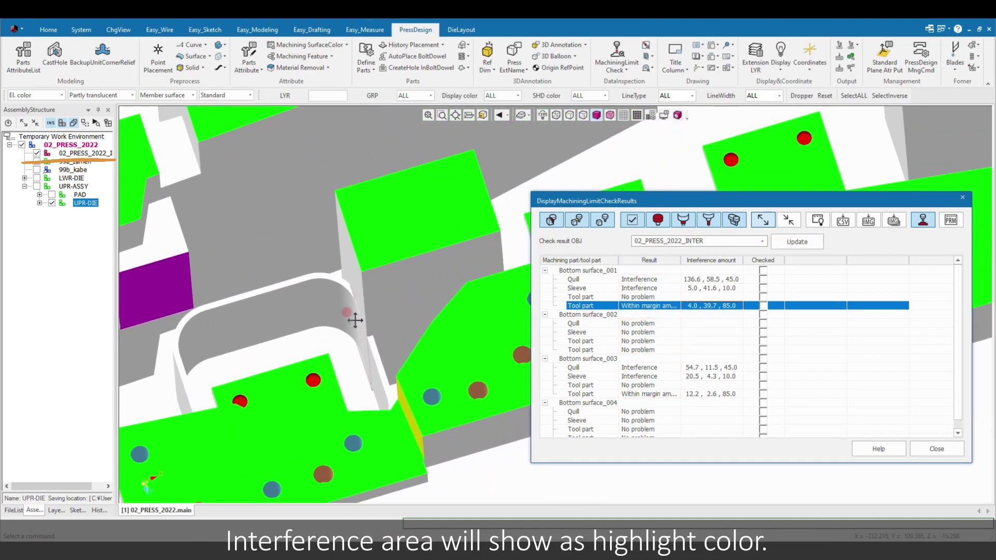
click(736, 221)
click(735, 221)
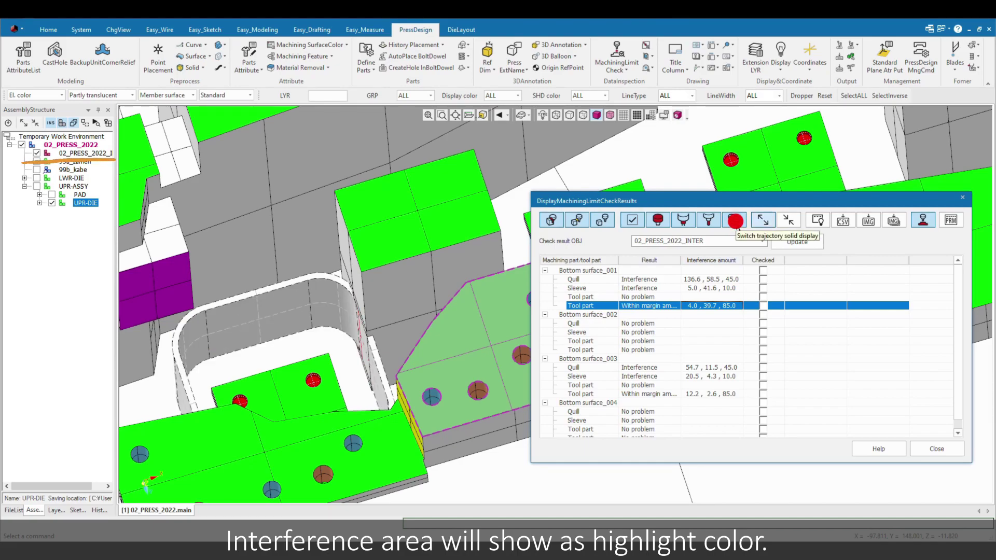
middle_drag(467, 311, 519, 332)
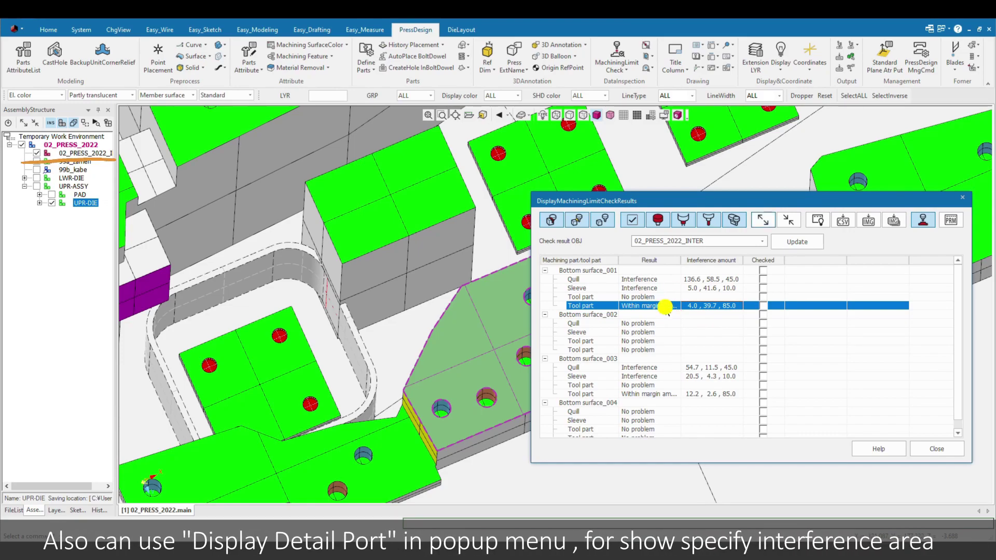
right_click(674, 312)
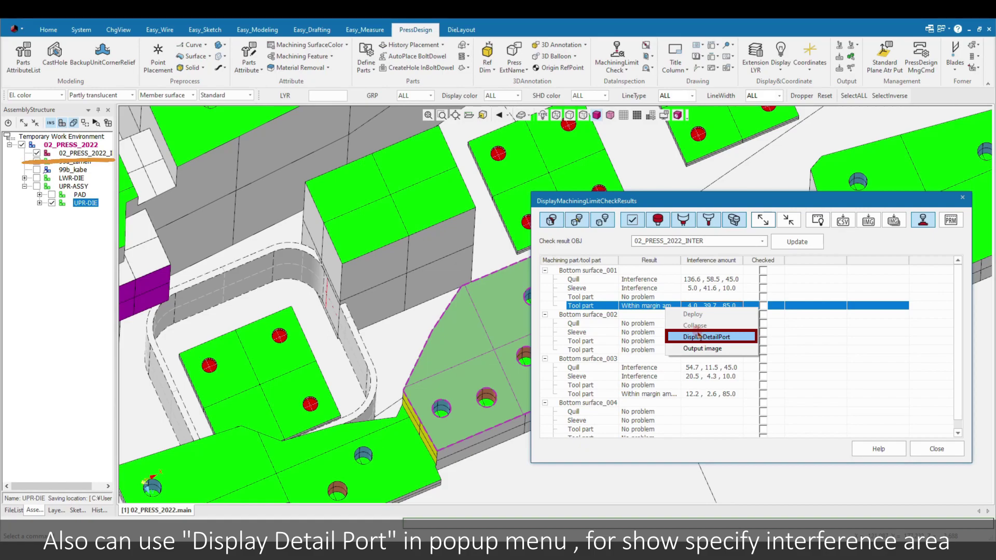
click(699, 336)
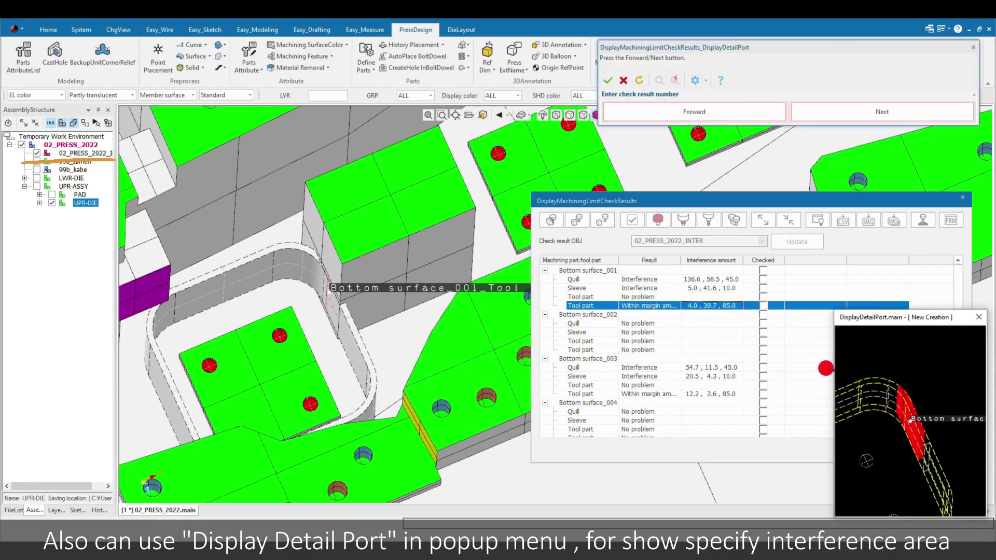
drag(836, 374, 702, 366)
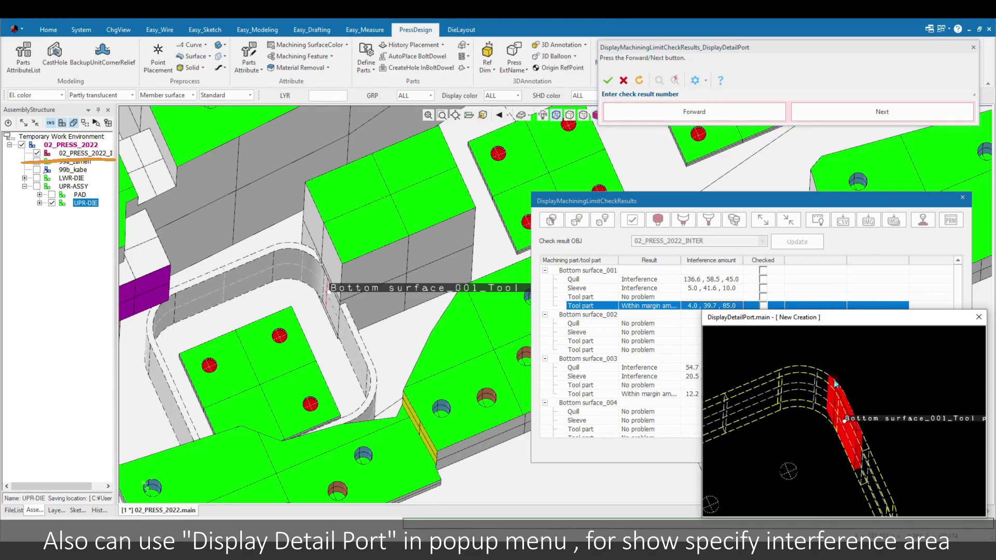
drag(792, 52, 807, 136)
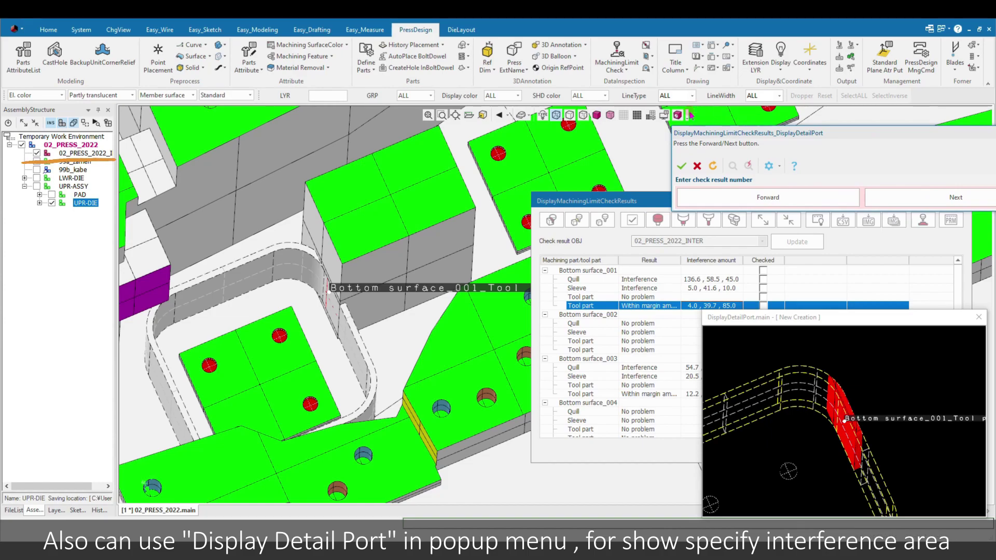
click(677, 115)
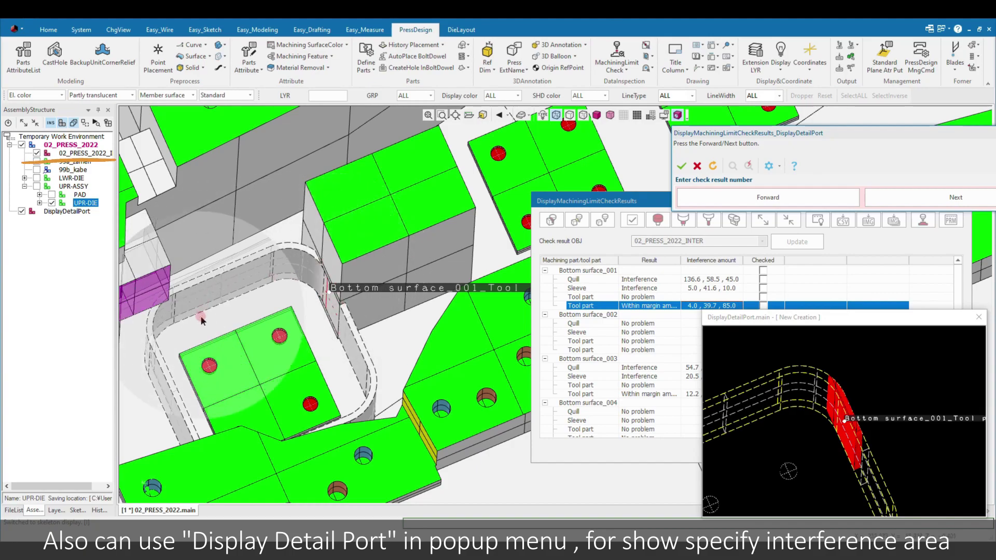
click(243, 427)
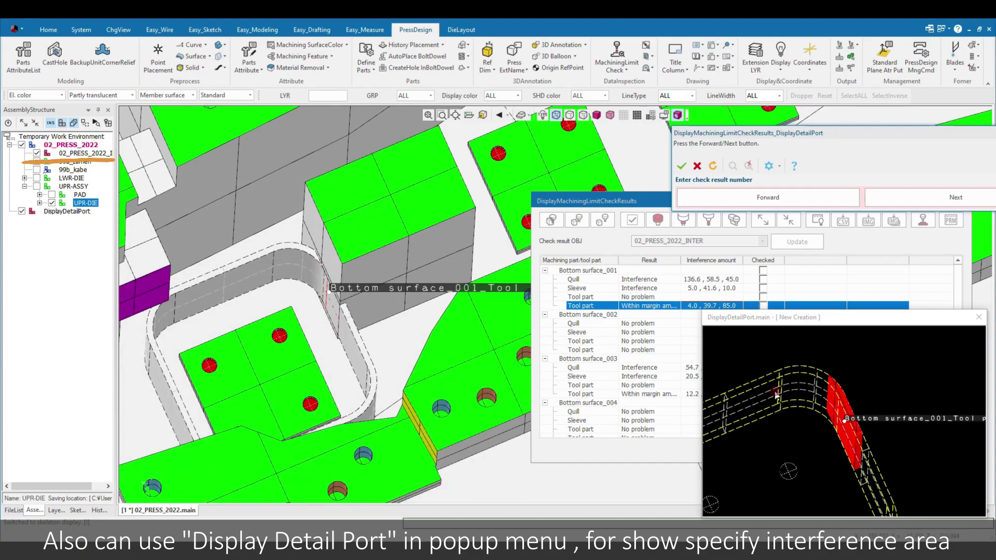
click(643, 287)
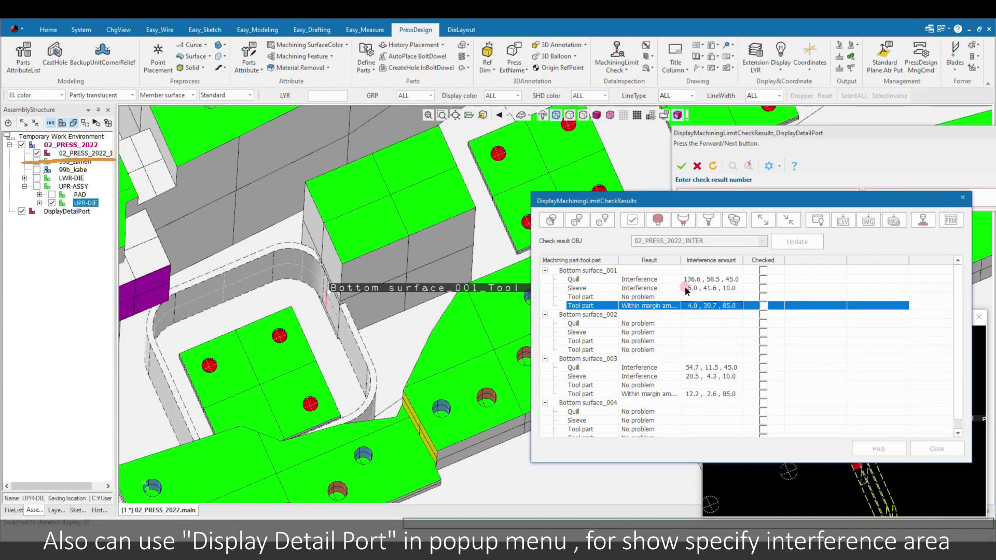
right_click(645, 287)
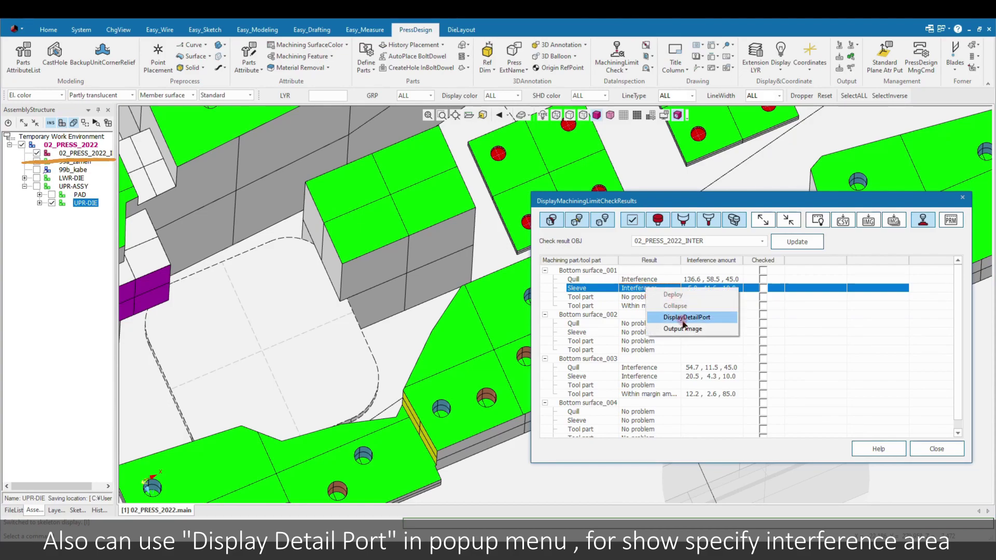
click(684, 321)
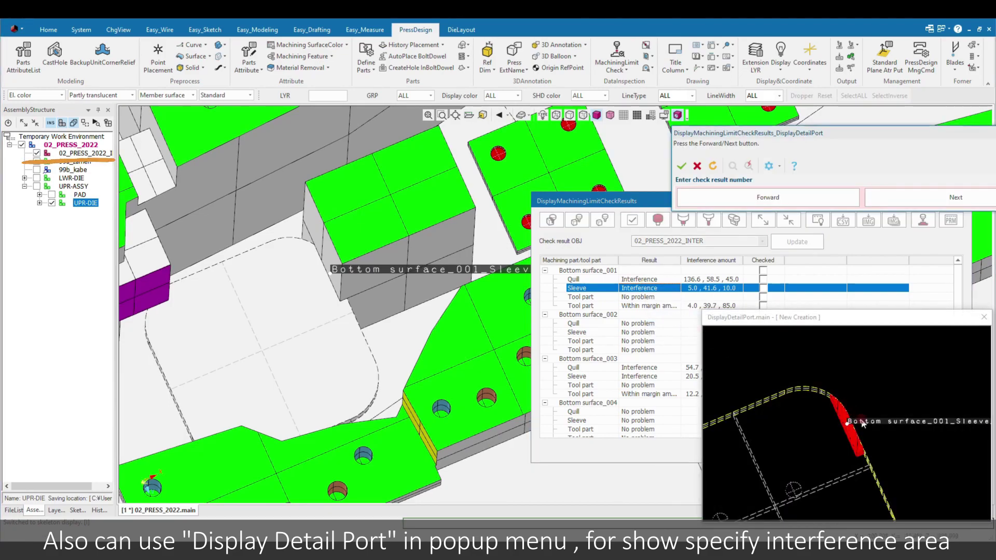
click(208, 306)
click(786, 363)
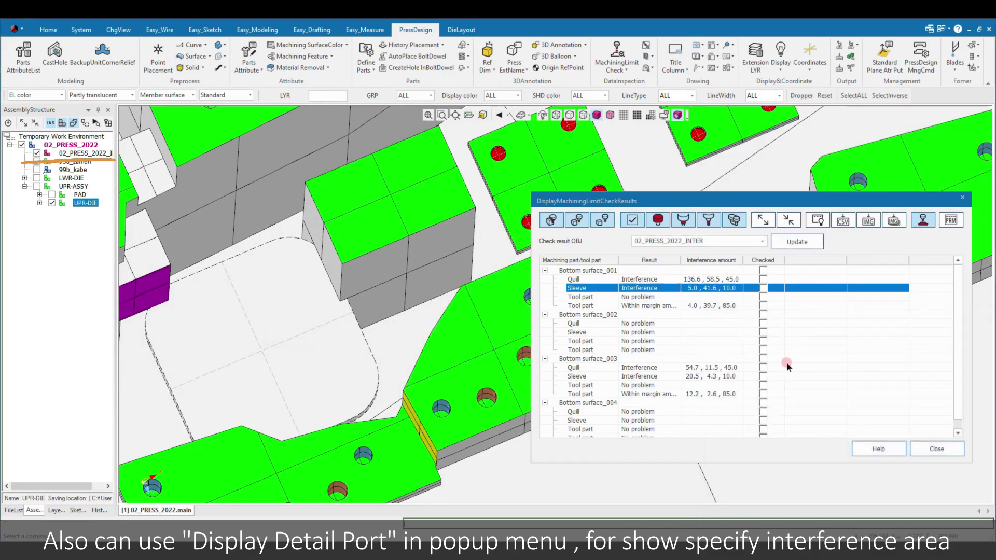
scroll(681, 384, down, 1)
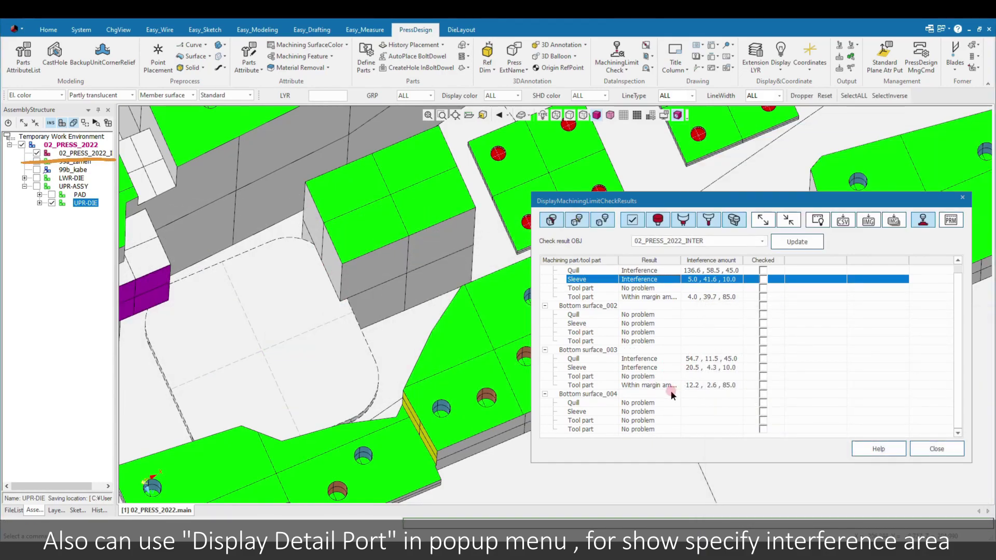
click(663, 384)
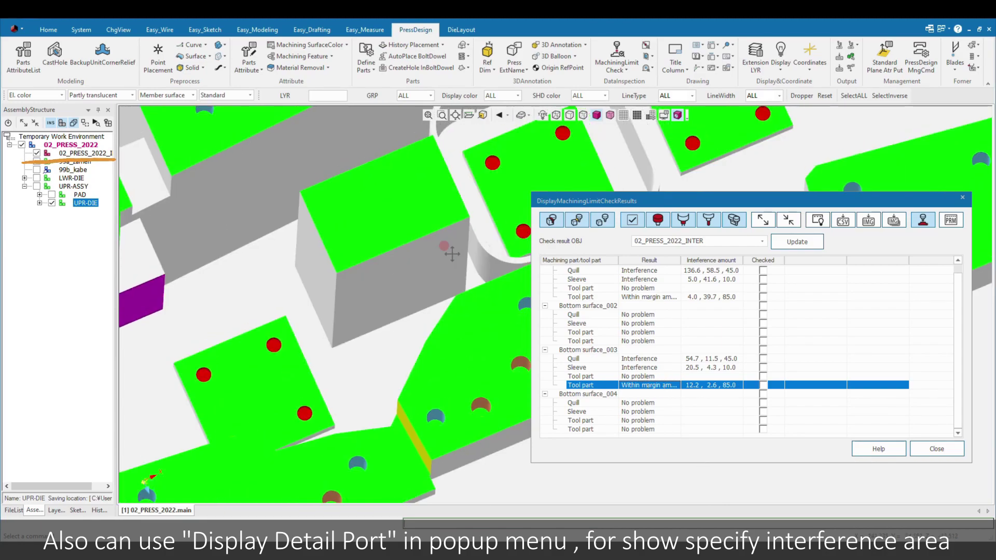
drag(261, 409, 400, 334)
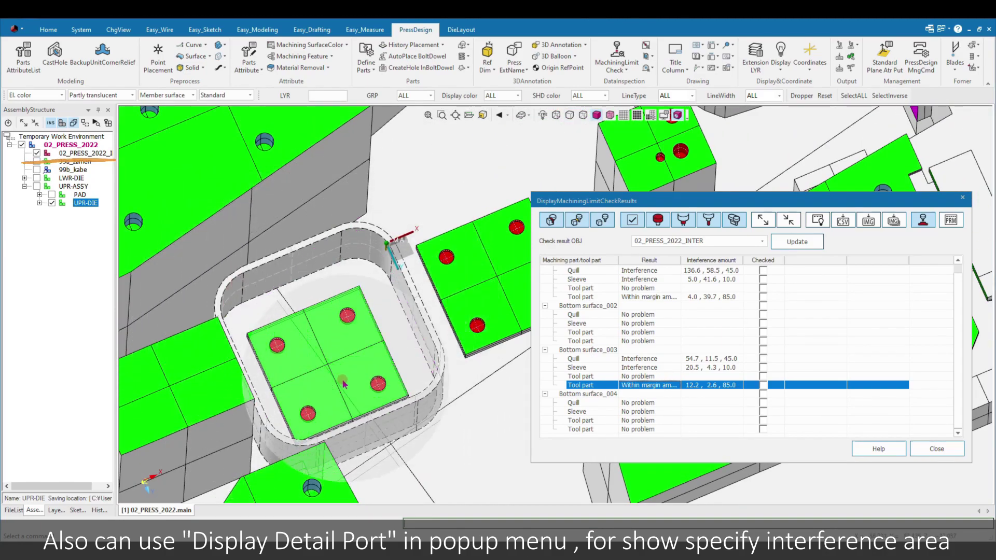
scroll(223, 288, up, 3)
middle_drag(223, 289, 375, 285)
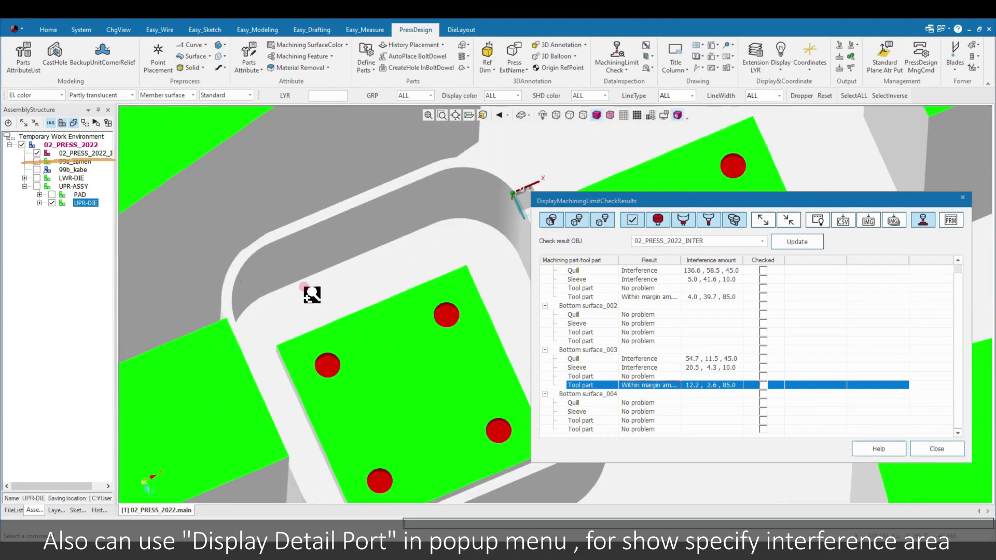
scroll(371, 291, up, 5)
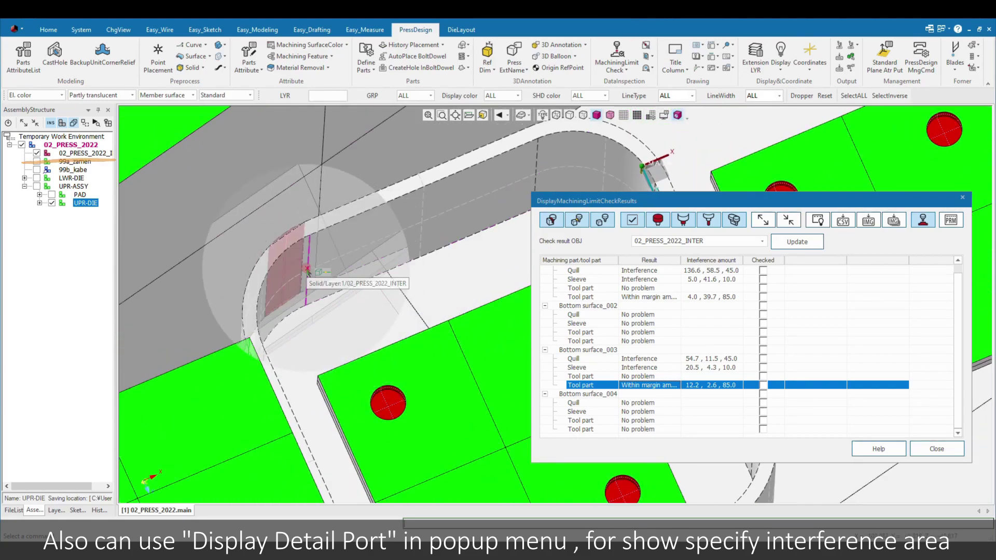
right_click(638, 385)
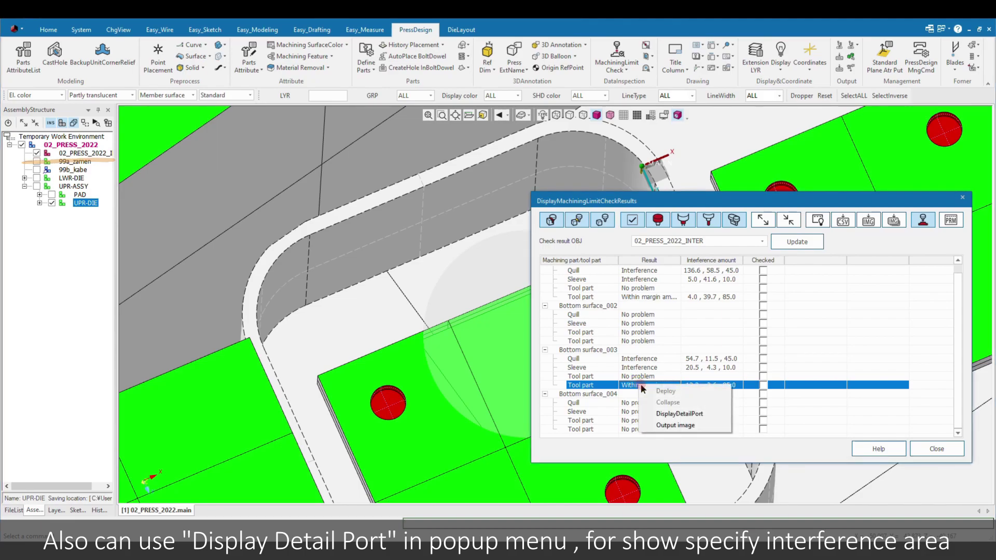
click(677, 414)
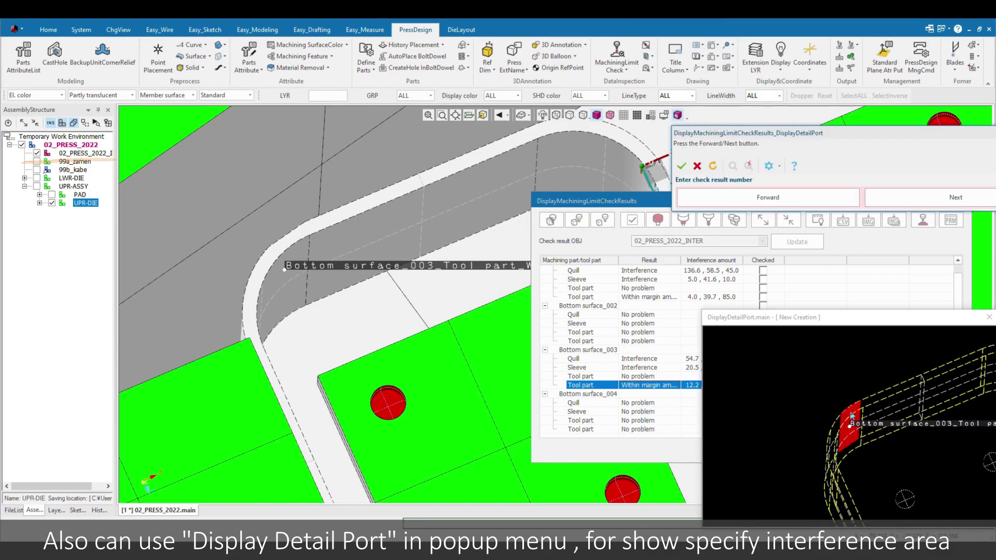
key(Escape)
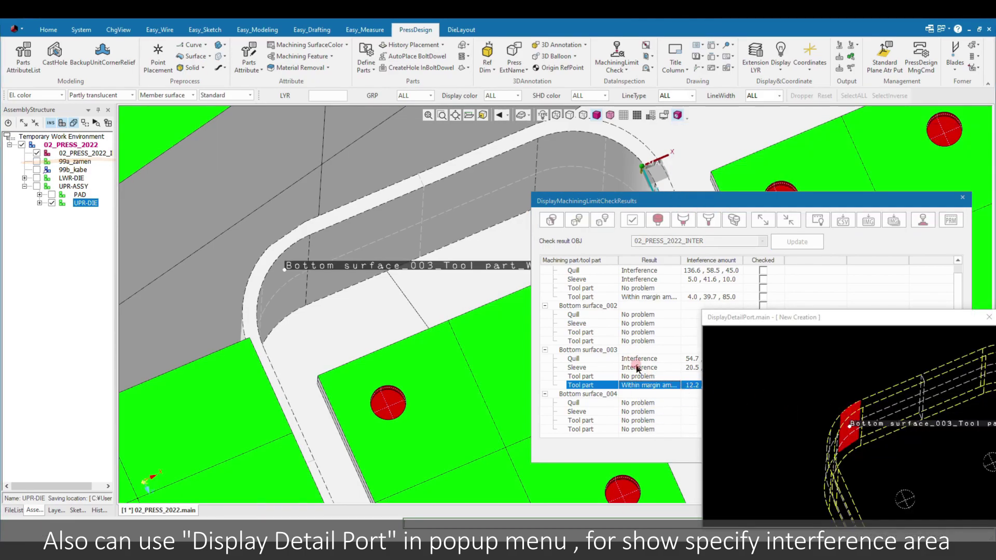
right_click(640, 367)
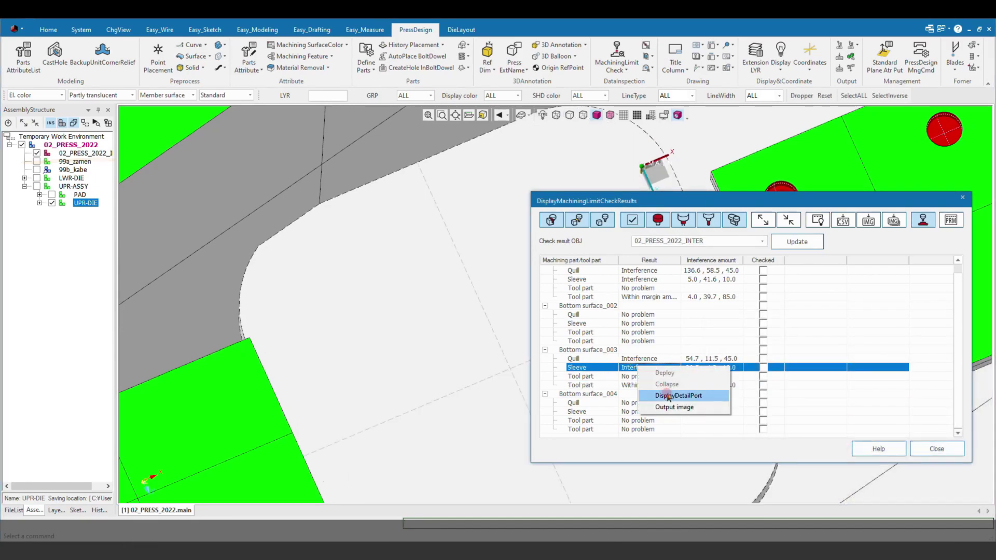
click(674, 396)
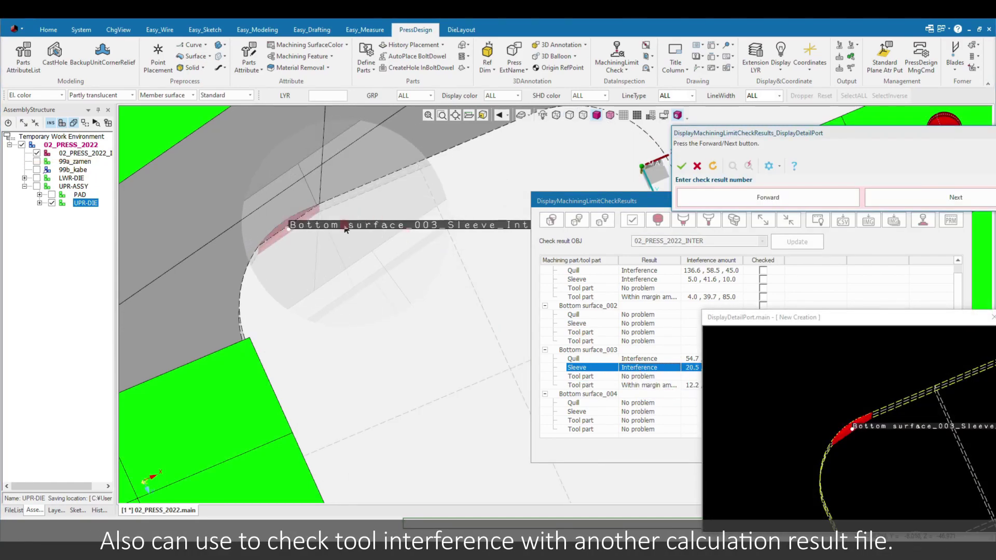
key(Escape)
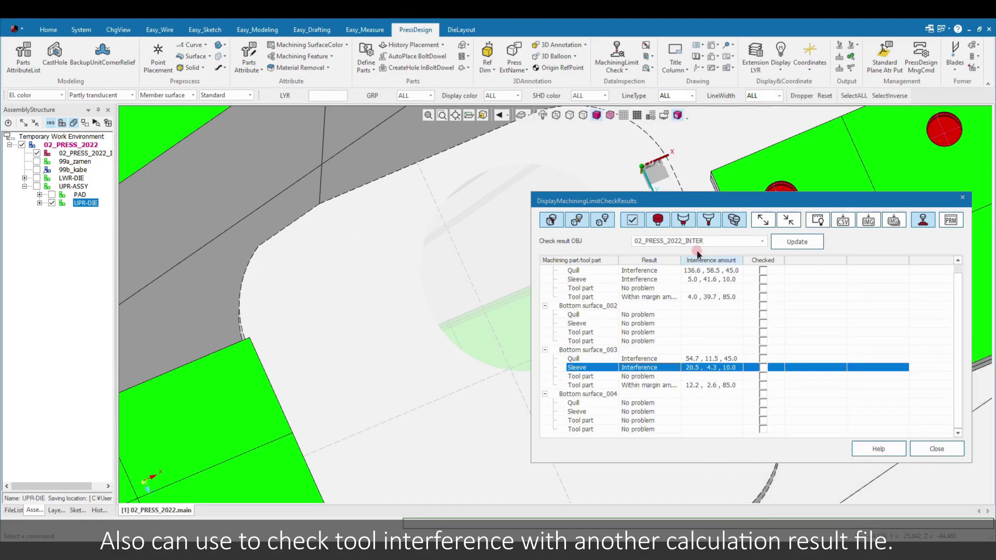
click(761, 240)
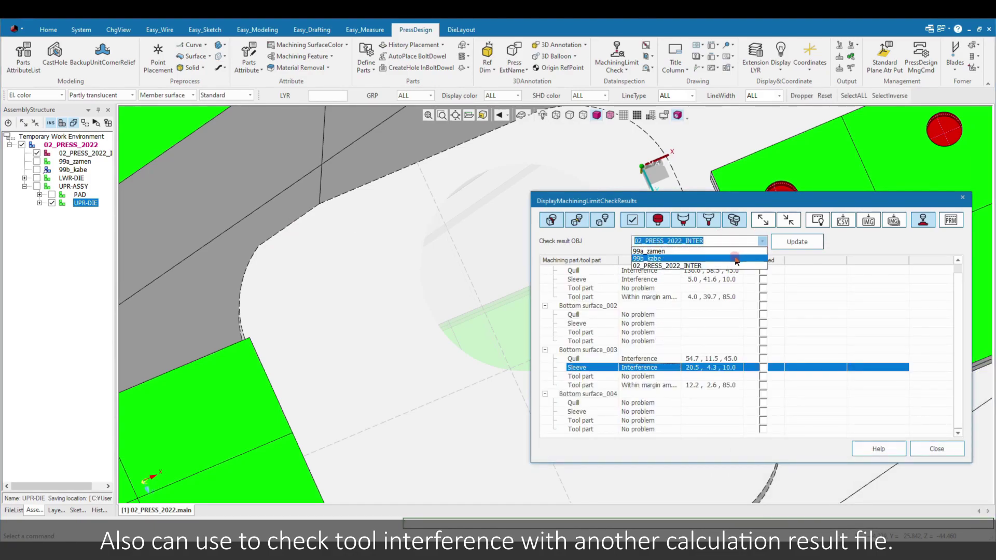
Load the 99b_kabe results, show 99a_zamen and 99b_kabe, and preview the Wall surface results
click(740, 258)
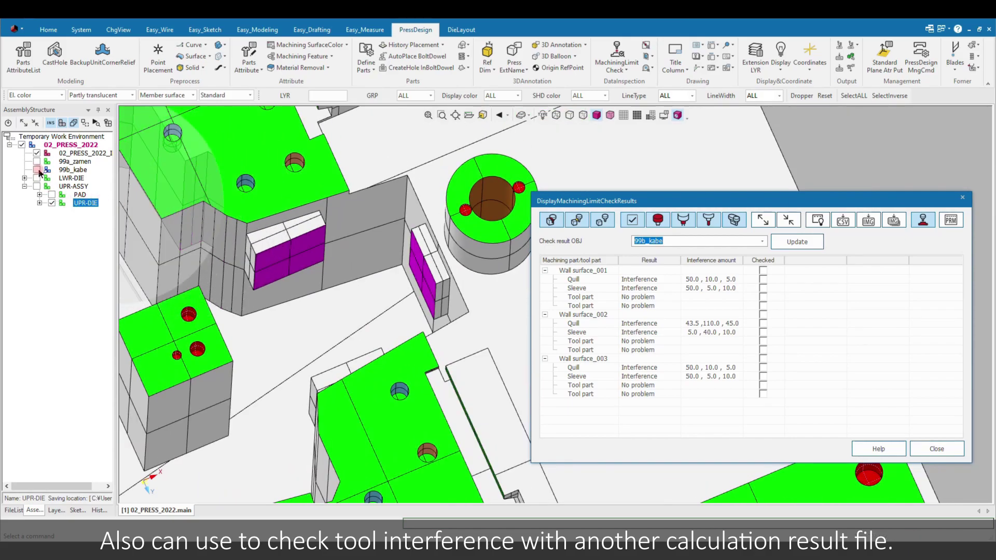
click(38, 170)
click(37, 161)
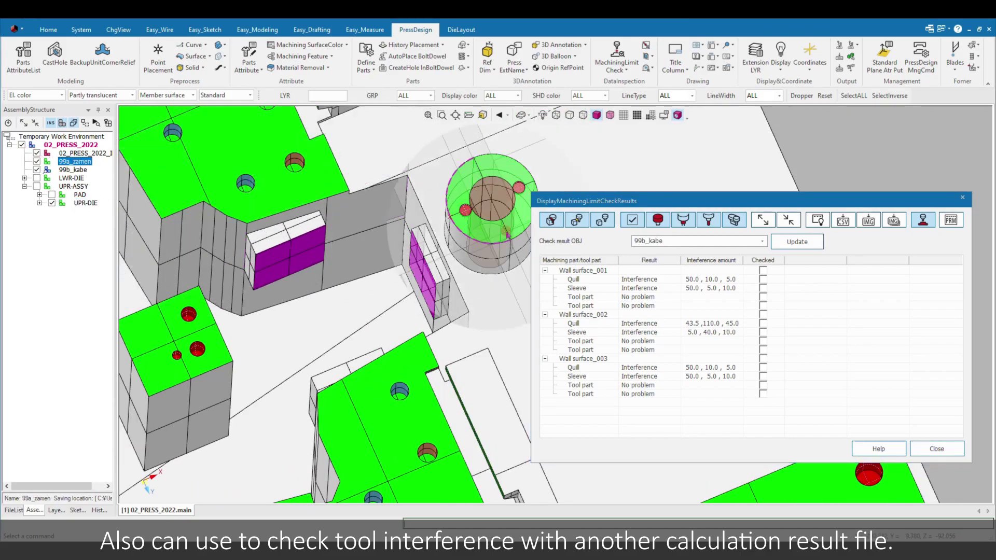
click(652, 282)
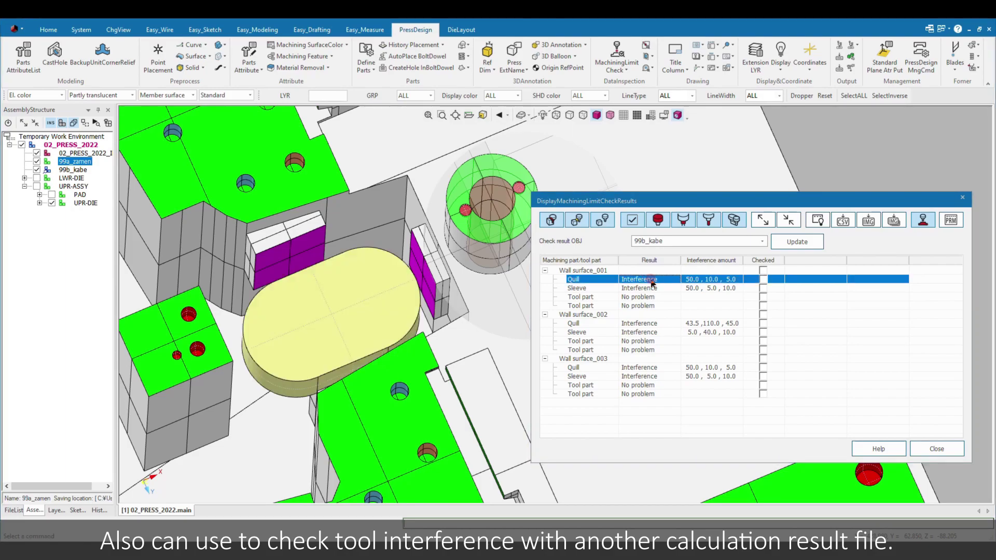
click(649, 289)
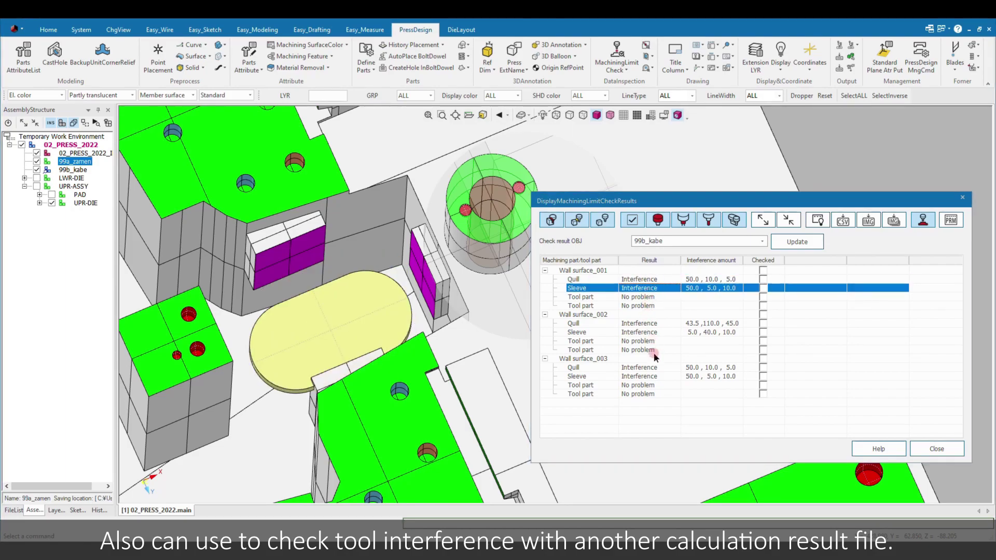
click(642, 306)
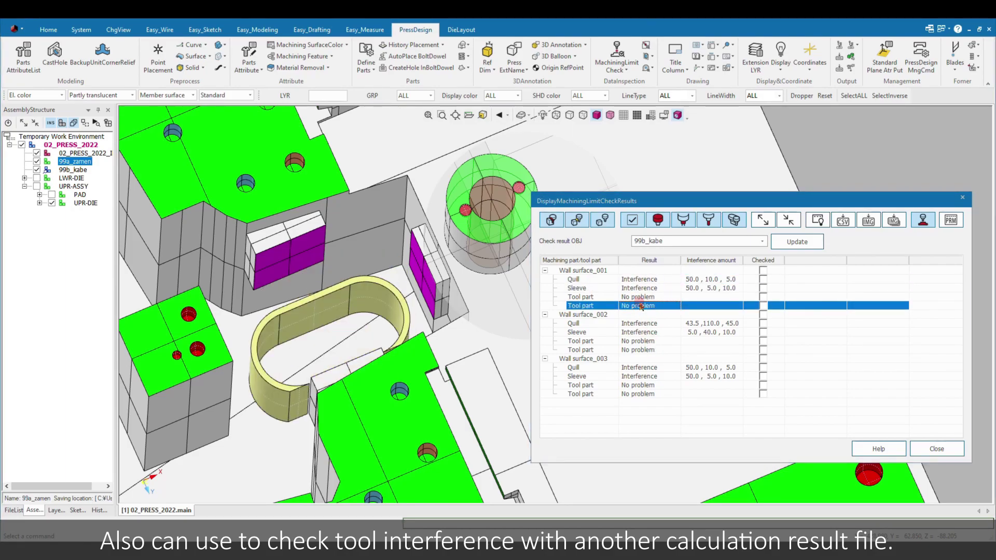
right_click(641, 306)
click(643, 324)
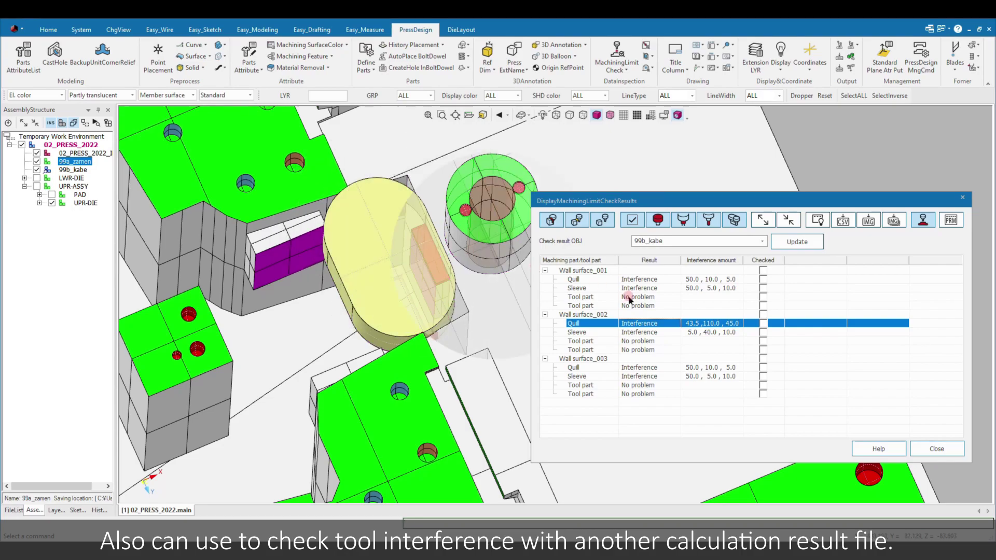
Zoom and orbit a Detail Port close-up of the Wall surface_002 quill interference
right_click(651, 323)
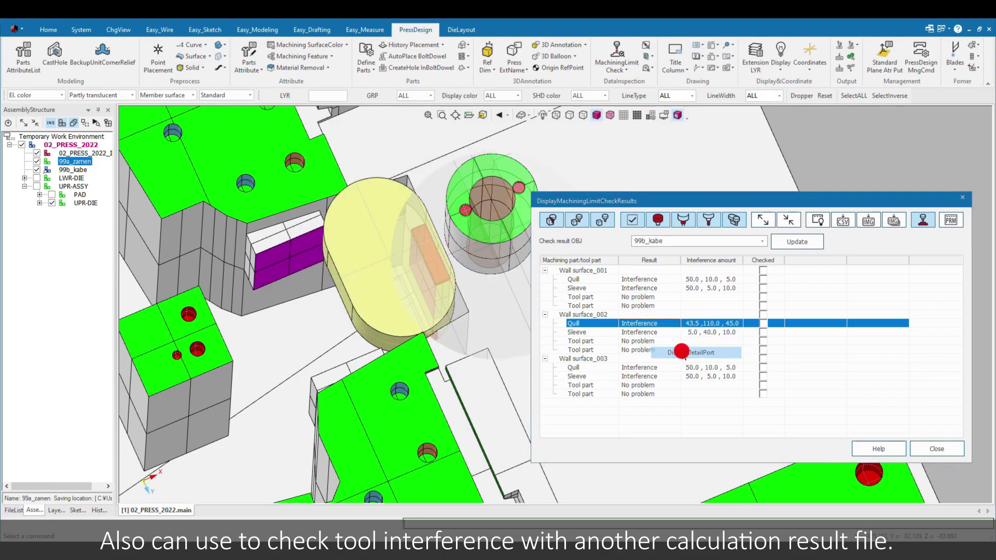
click(685, 351)
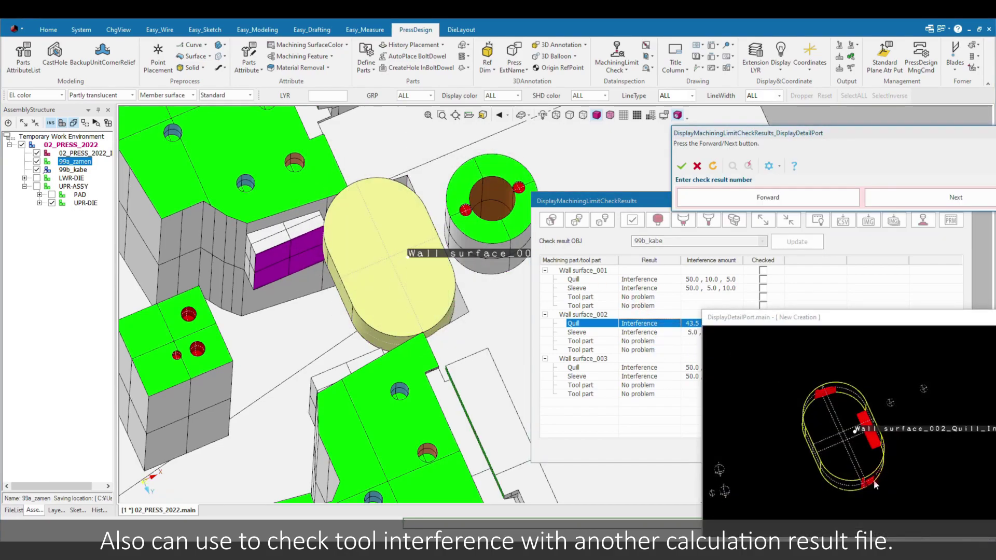
scroll(868, 480, up, 2)
scroll(867, 470, up, 3)
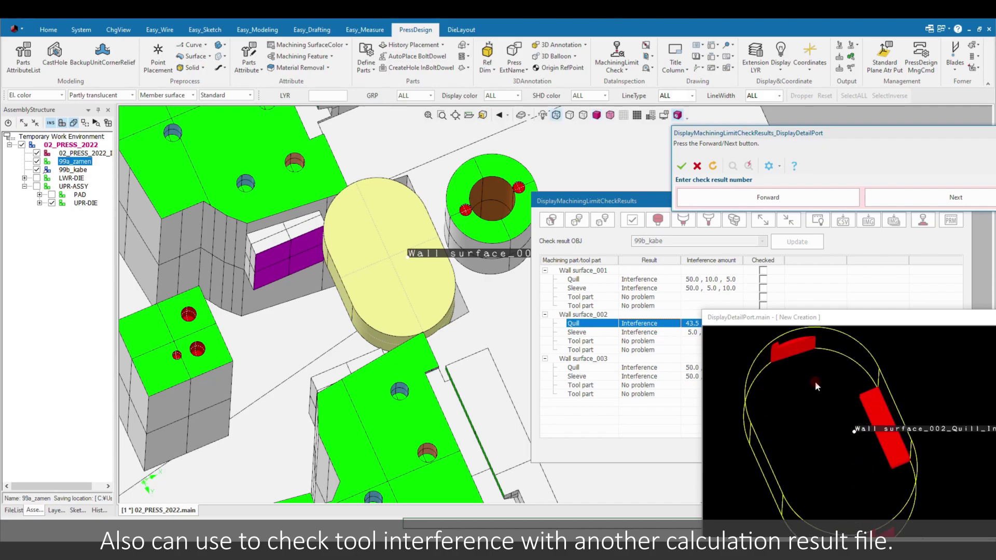
scroll(395, 292, up, 2)
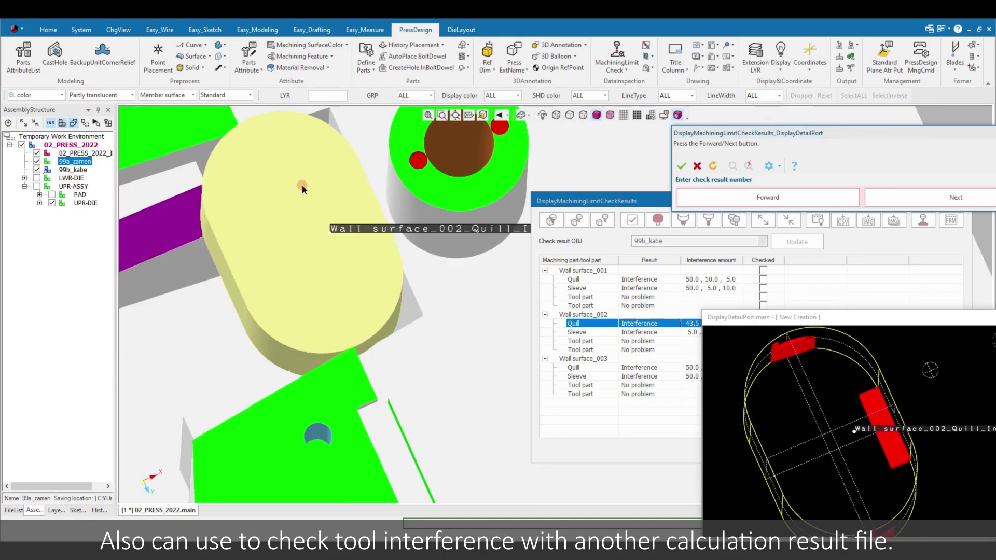
scroll(395, 292, up, 1)
scroll(345, 256, up, 2)
scroll(371, 266, up, 2)
scroll(291, 218, up, 1)
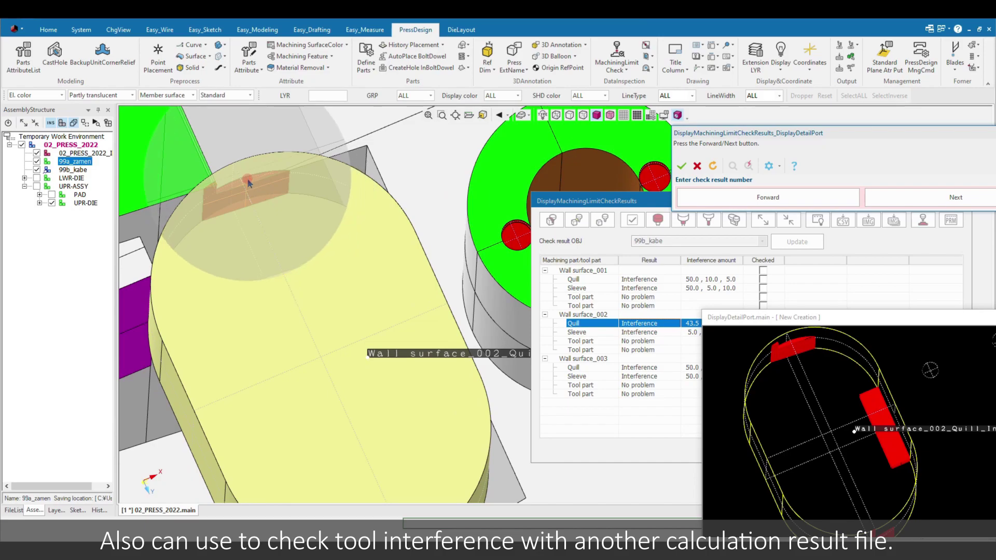
middle_drag(248, 184, 385, 278)
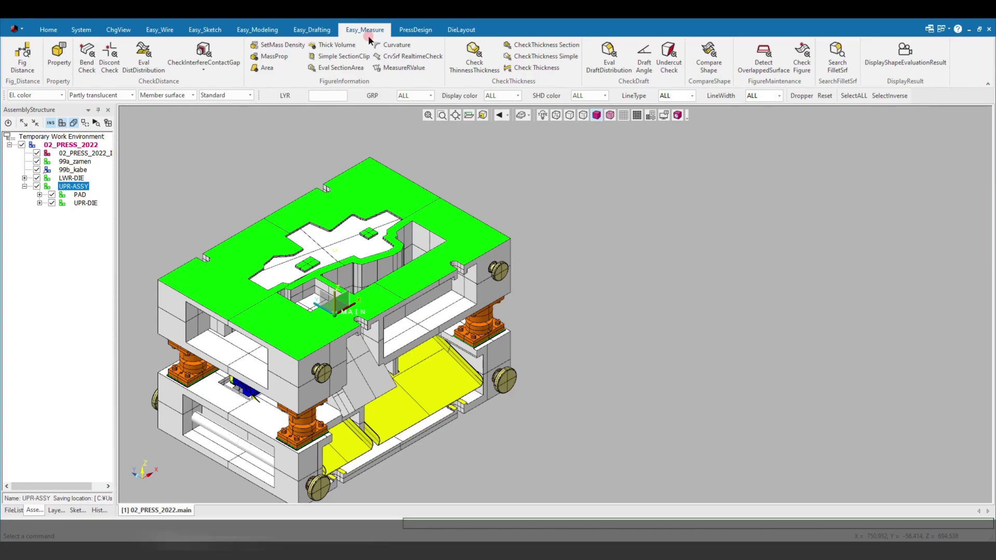
Set 02_PRESS_2022 as the interference check's base object, excluding 99a_zamen and 99b_kabe
click(214, 68)
click(208, 88)
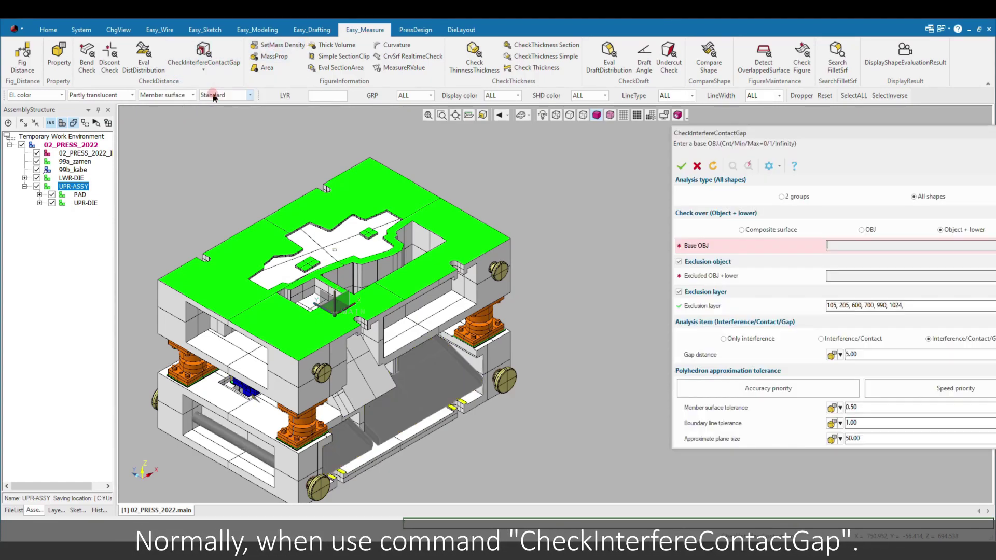
click(58, 145)
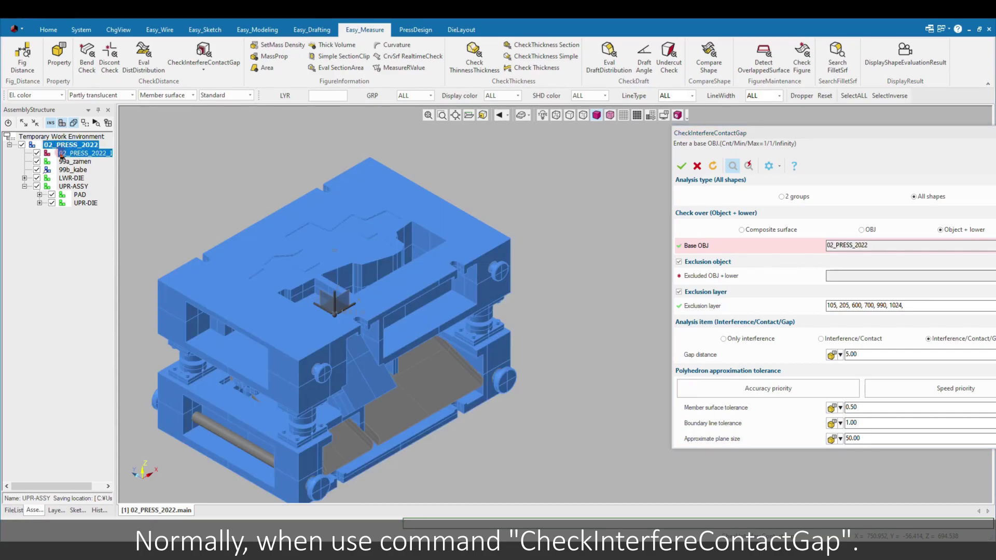
click(72, 161)
click(72, 170)
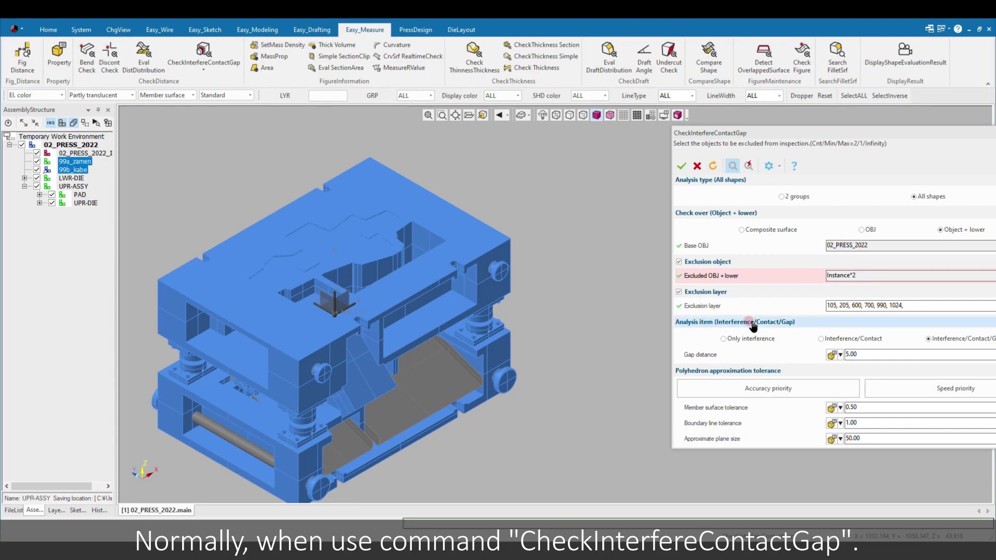
Settle on speed-priority tolerances (0.50, 1.00, 50.00) and run the check
click(911, 386)
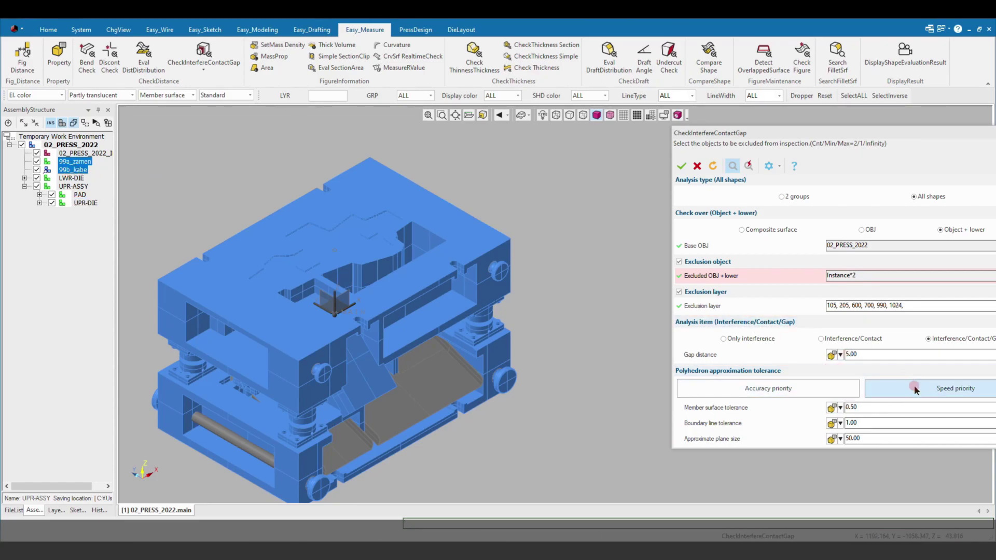
click(846, 389)
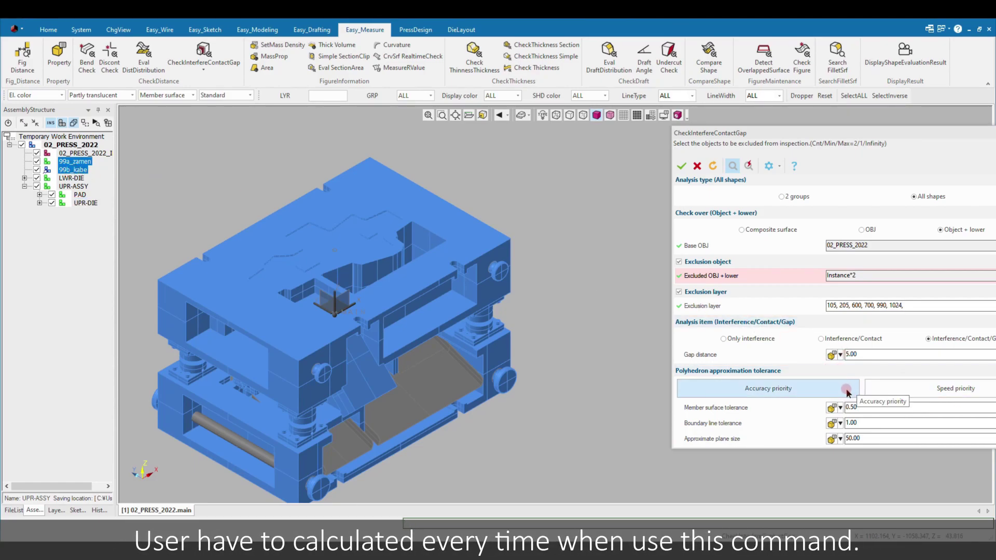
click(850, 390)
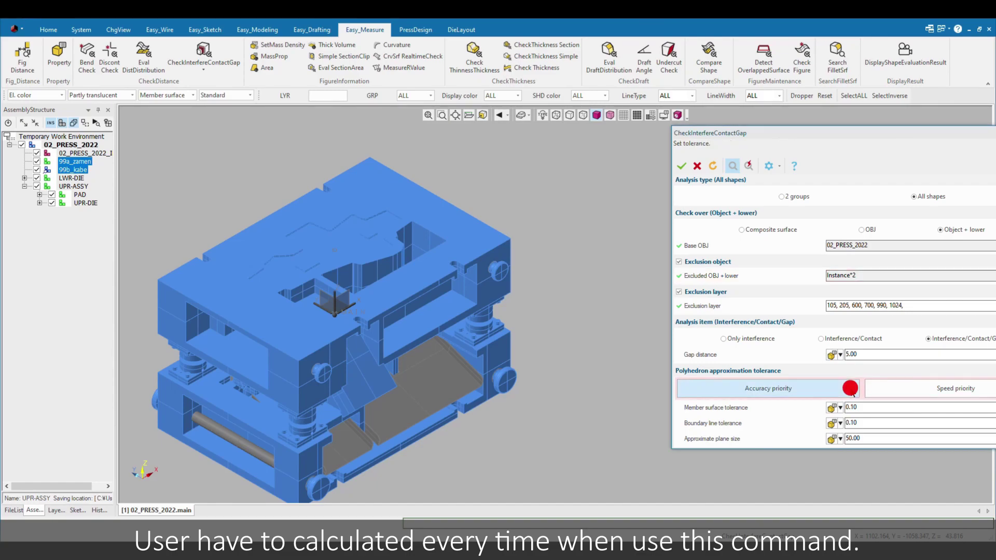
click(887, 394)
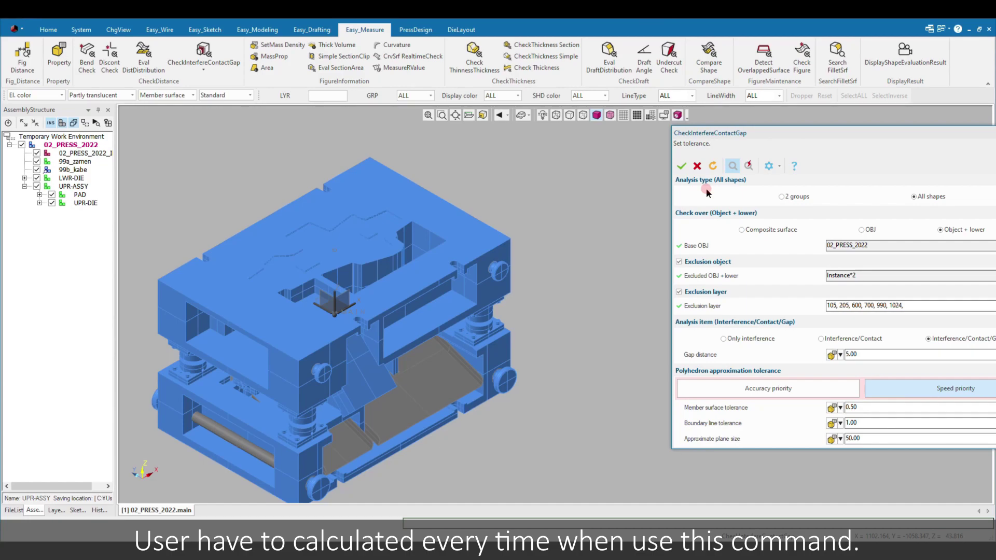
click(681, 165)
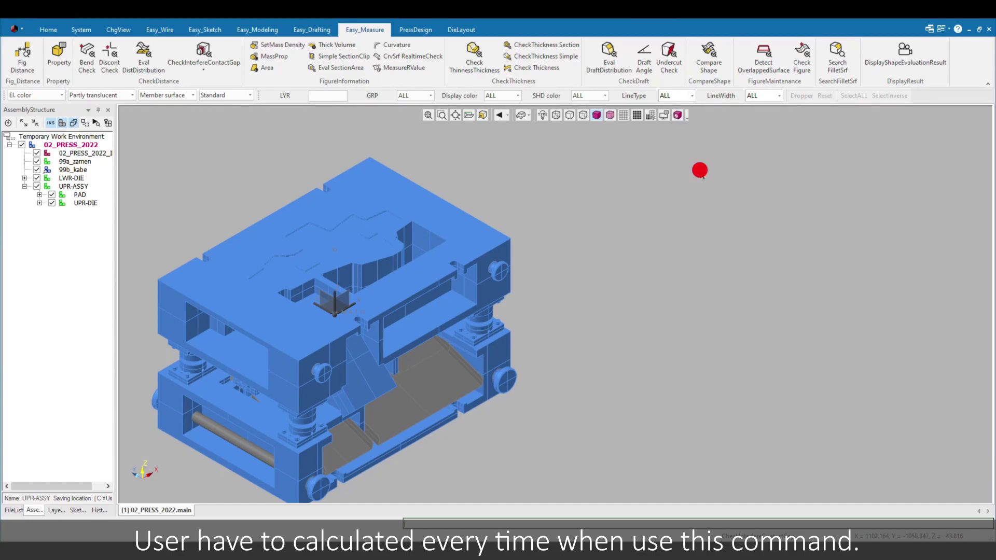
click(215, 60)
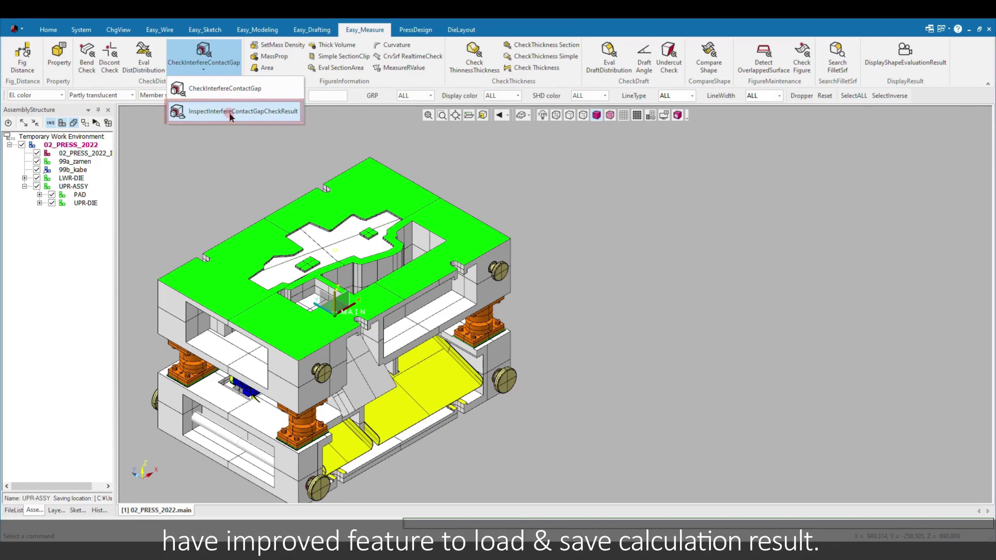
Load saved results from the 02_PRESS_2022_INTERFERENCE folder and reposition the result table
click(229, 112)
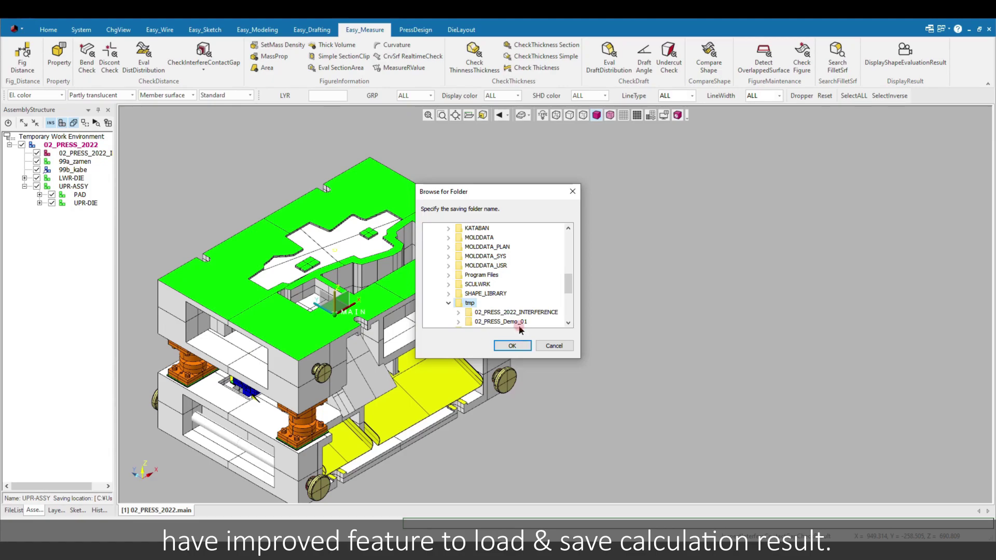
click(514, 313)
click(512, 344)
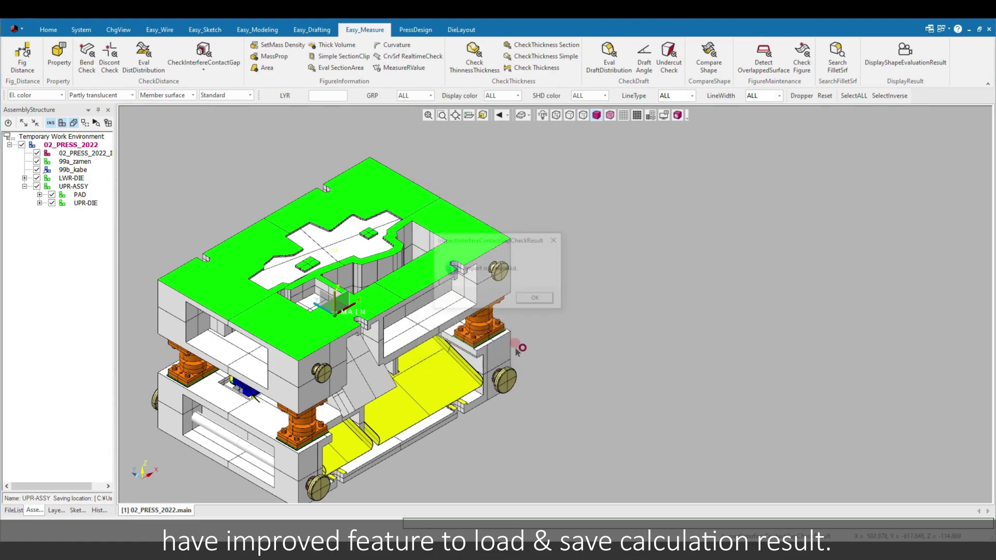
click(537, 299)
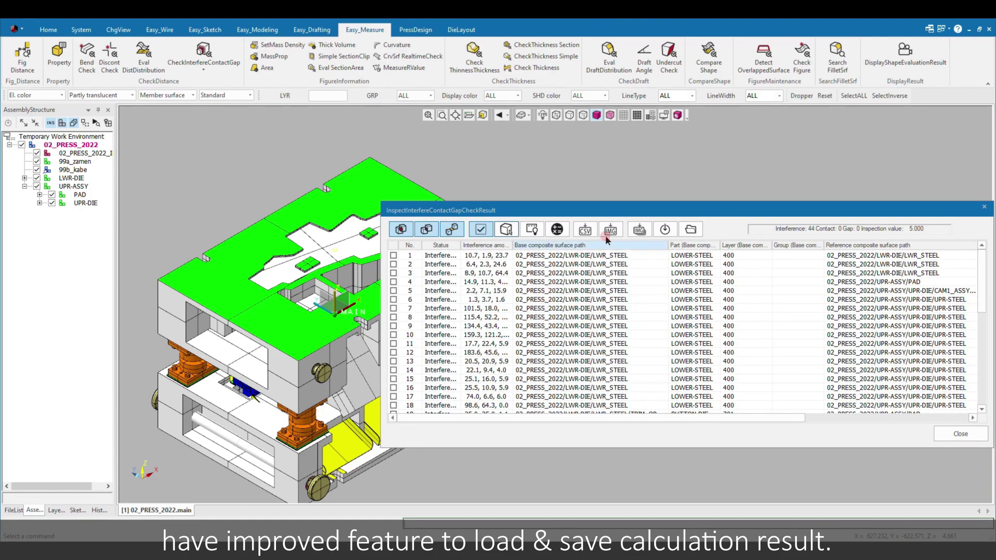
click(651, 214)
drag(651, 214, 645, 222)
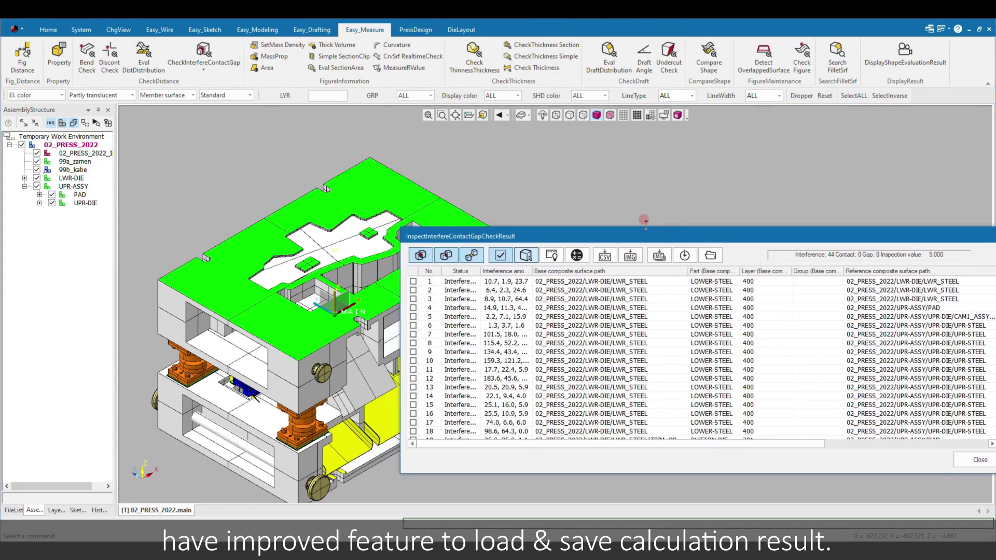
In hidden-line display, show interference 1 and then interference 19 on the die
click(559, 114)
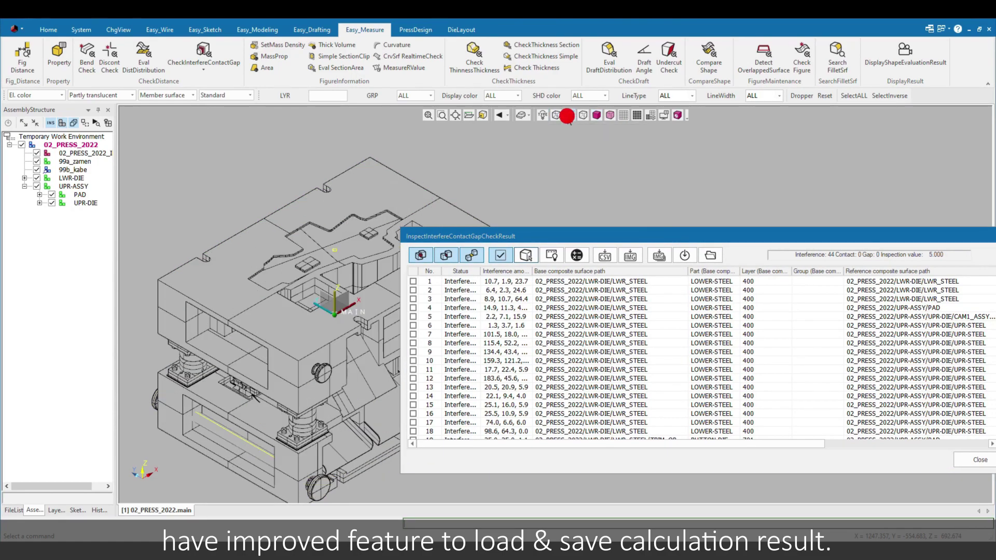
click(484, 259)
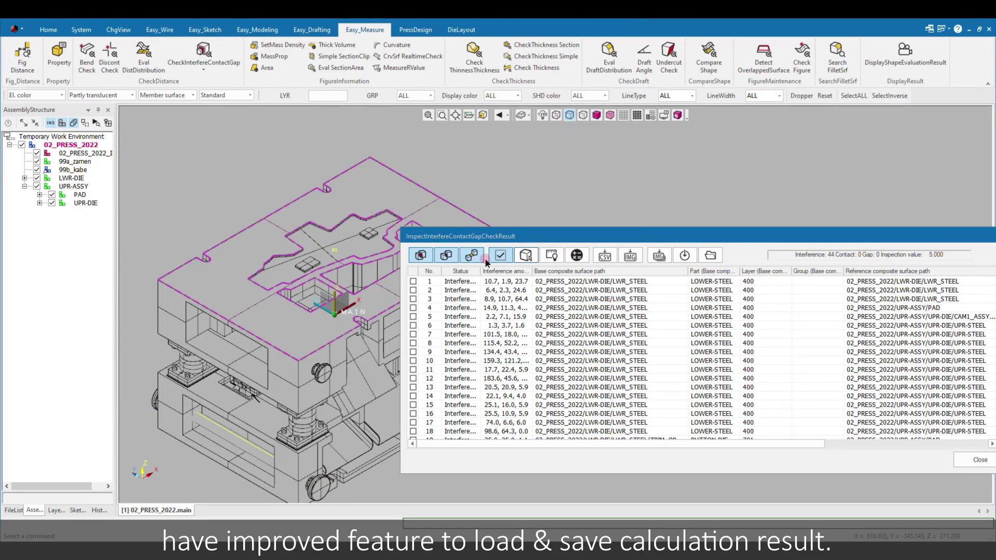
click(506, 282)
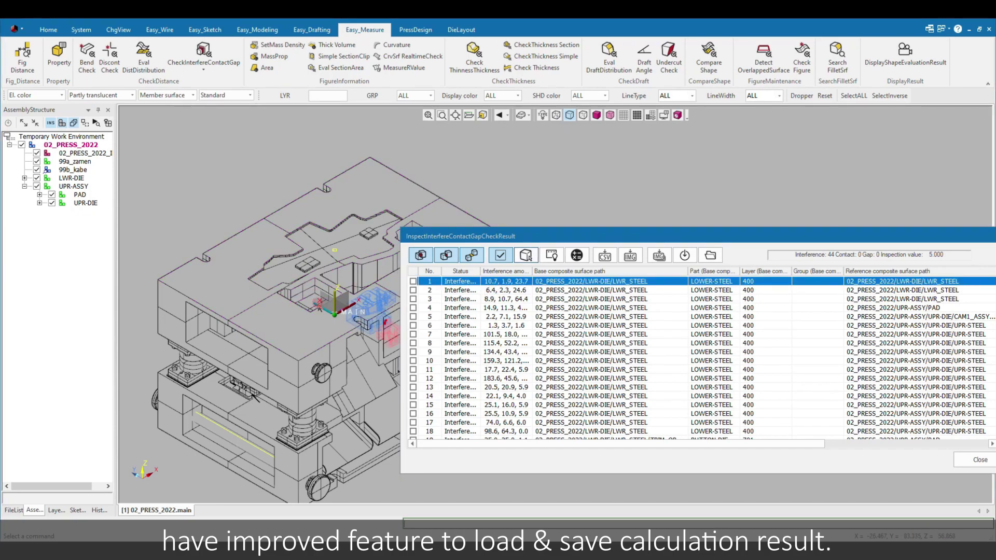
middle_drag(325, 336, 226, 347)
scroll(261, 354, up, 2)
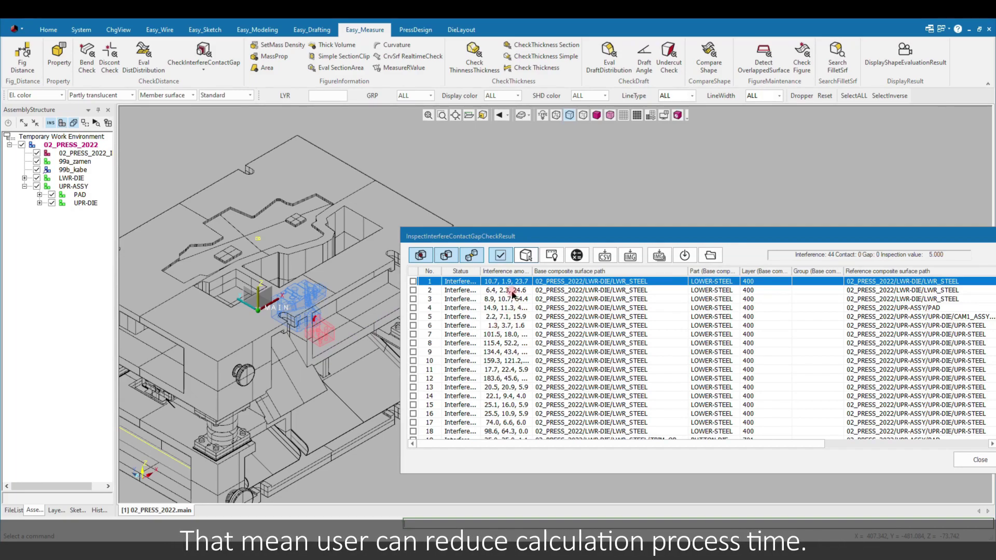
scroll(502, 405, down, 4)
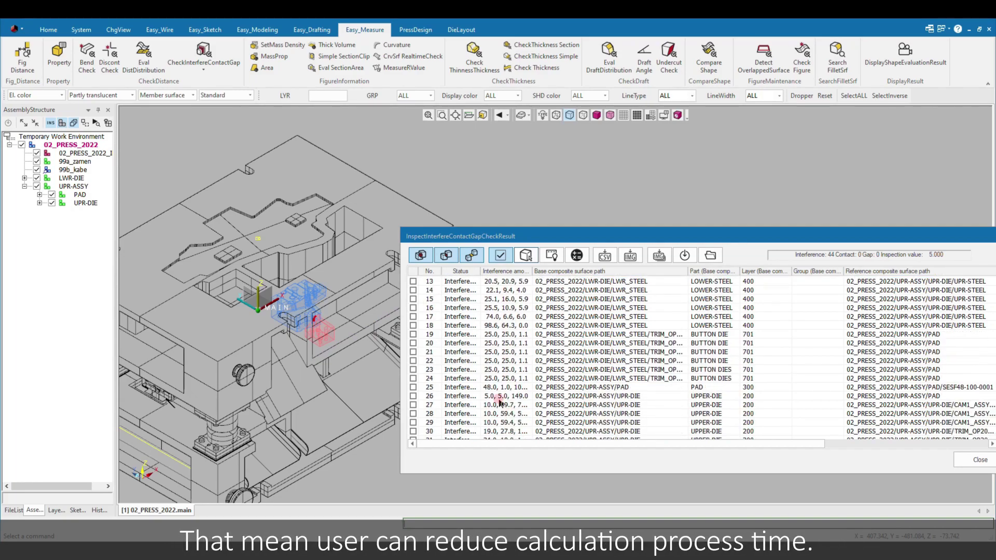
click(500, 335)
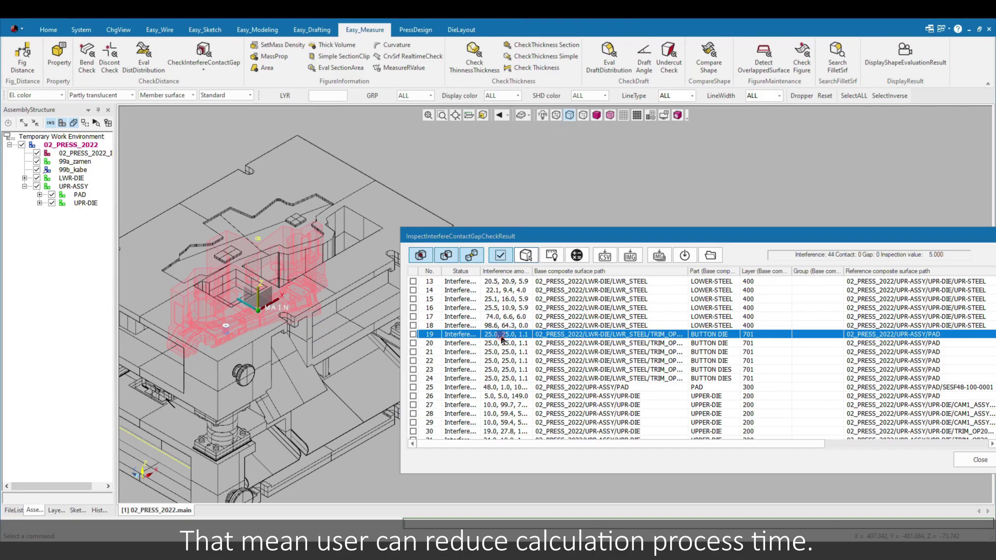
Open a widened, zoomed close-up detail view of interference 19's button-die clash
right_click(502, 338)
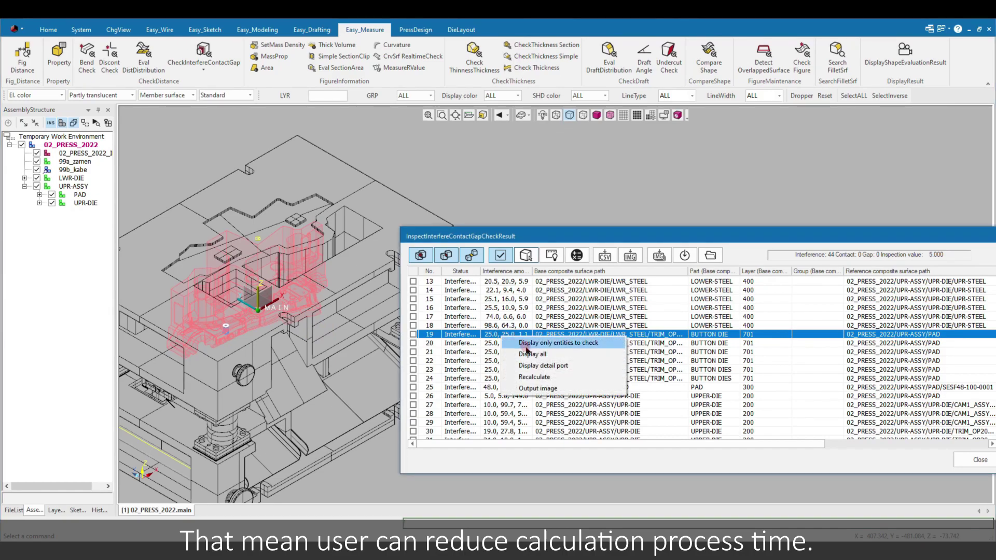
click(528, 364)
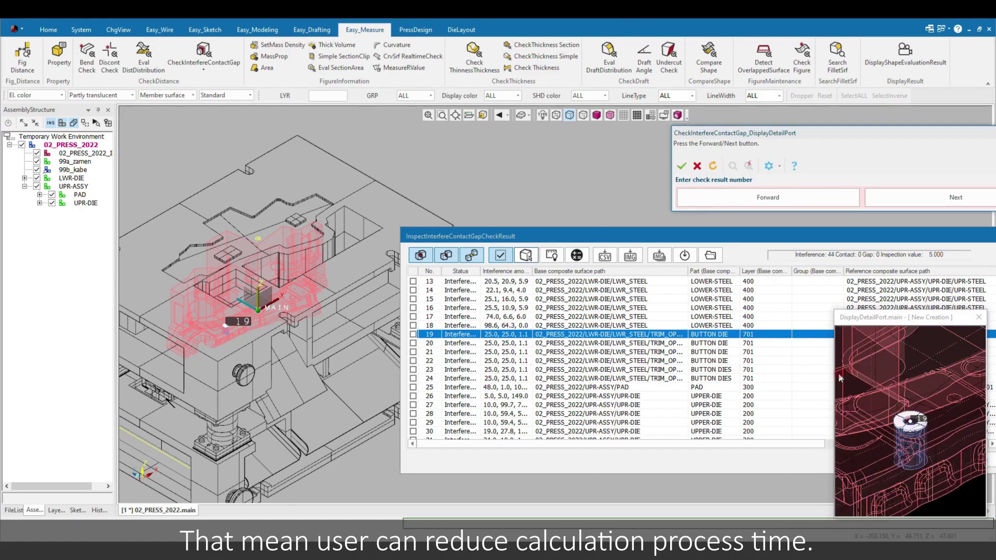
drag(830, 375, 731, 375)
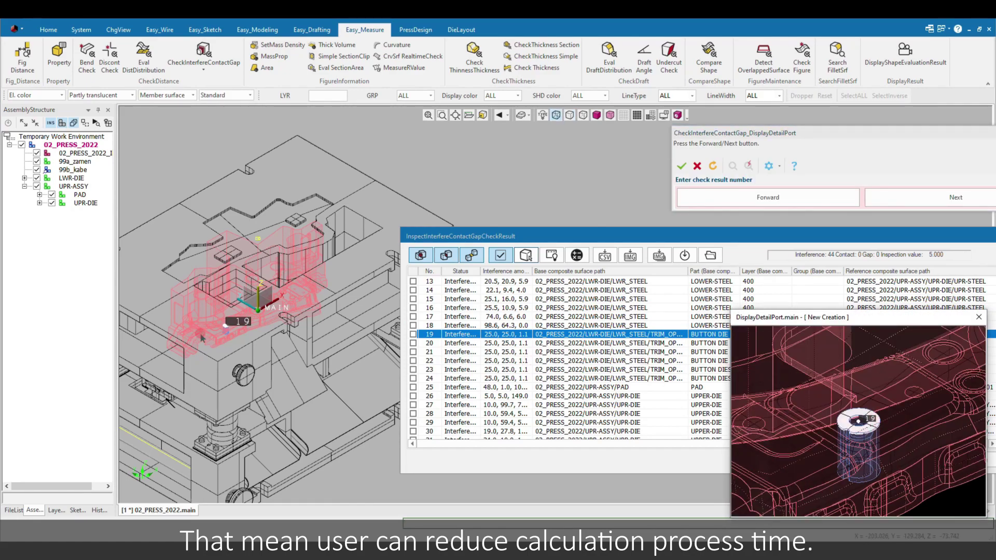
scroll(202, 337, up, 3)
scroll(229, 333, up, 3)
scroll(351, 266, up, 3)
scroll(262, 317, up, 2)
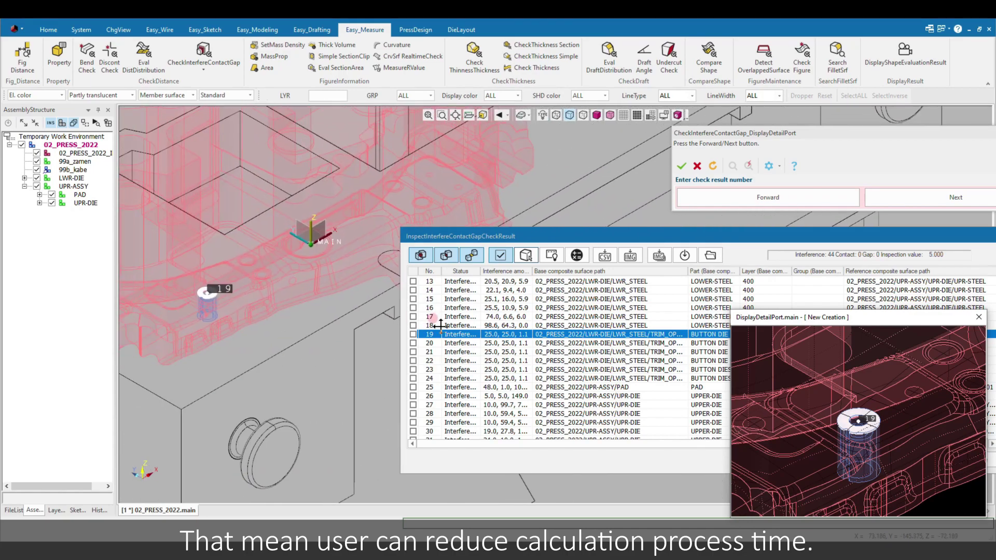
scroll(278, 309, up, 2)
scroll(358, 325, up, 2)
scroll(322, 328, up, 2)
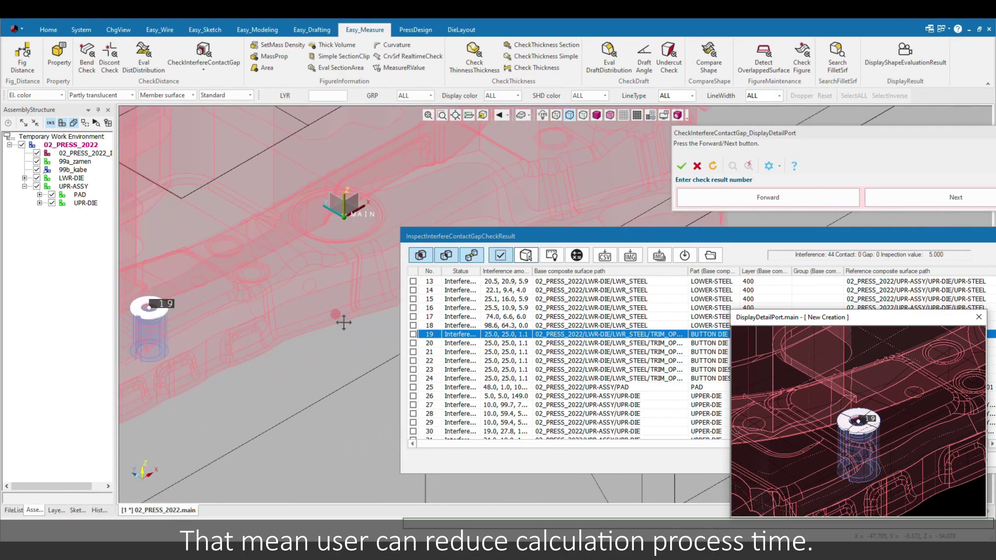
scroll(340, 327, up, 2)
scroll(296, 345, up, 1)
scroll(344, 341, up, 2)
scroll(327, 347, up, 1)
scroll(348, 342, up, 1)
scroll(376, 341, up, 1)
scroll(244, 347, up, 1)
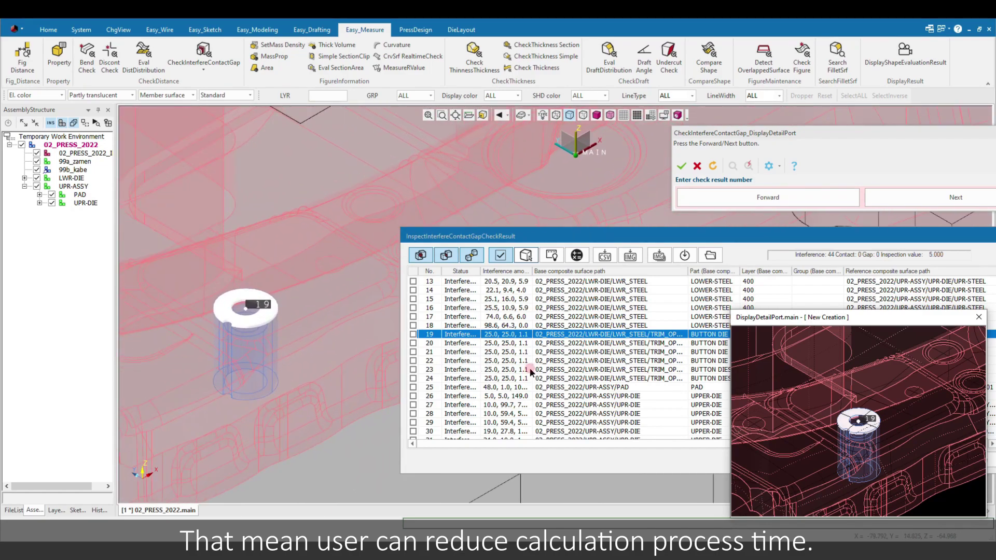
Step through interference results 20 to 24, inspecting each button-die clash
click(895, 195)
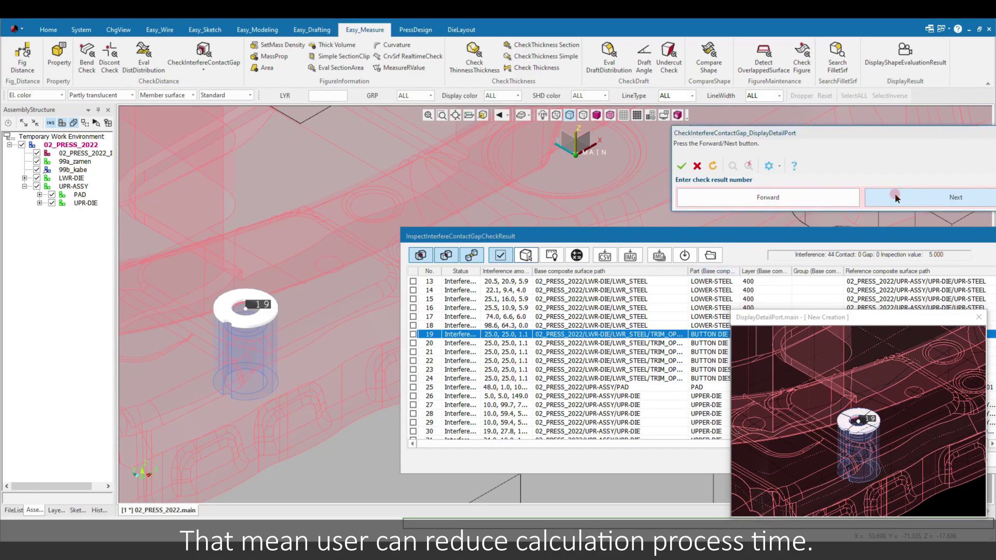
click(895, 195)
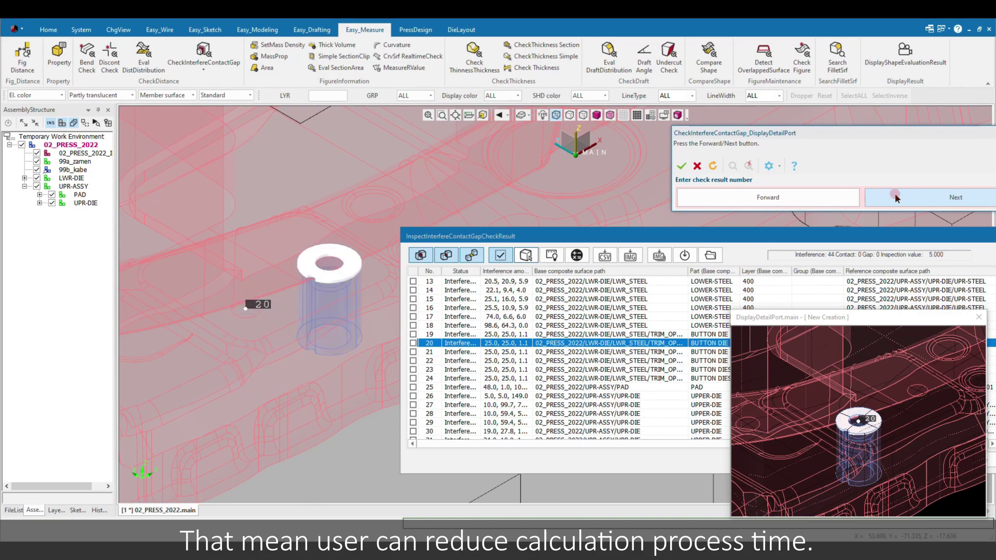
click(895, 194)
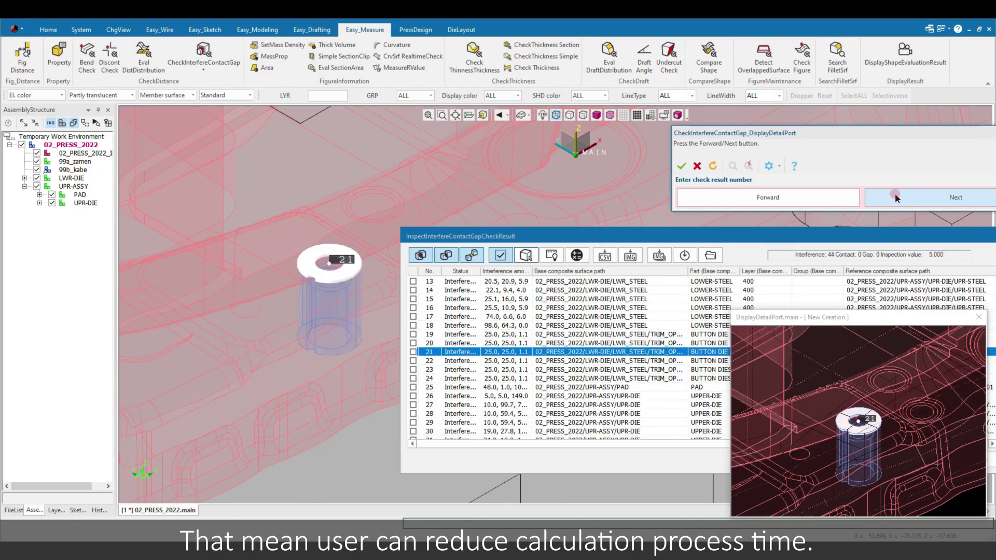
click(894, 194)
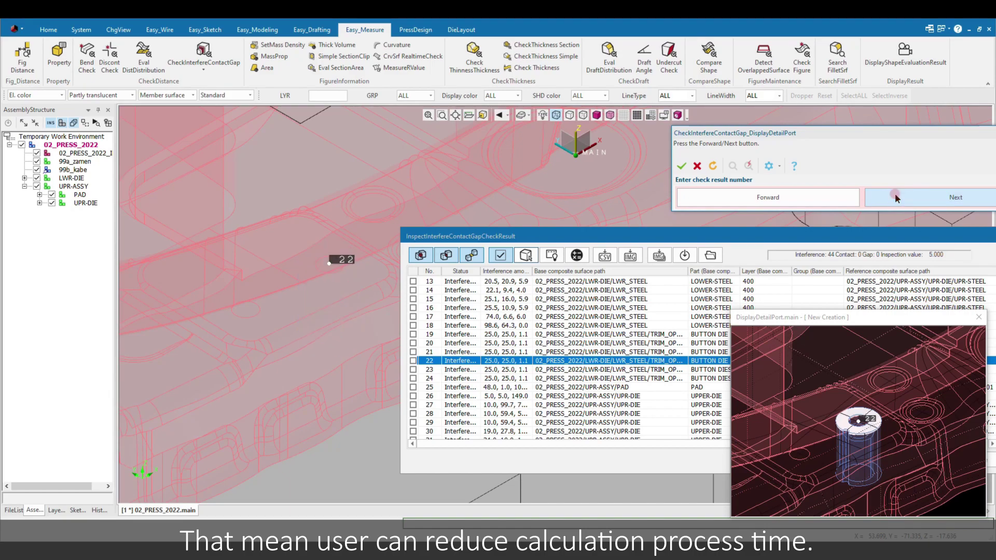
click(895, 194)
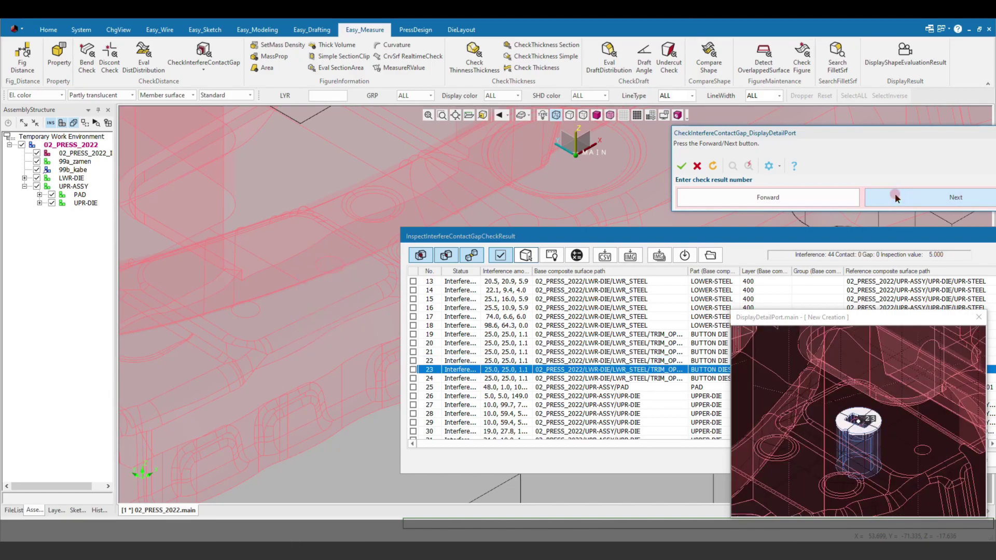
click(894, 195)
click(895, 193)
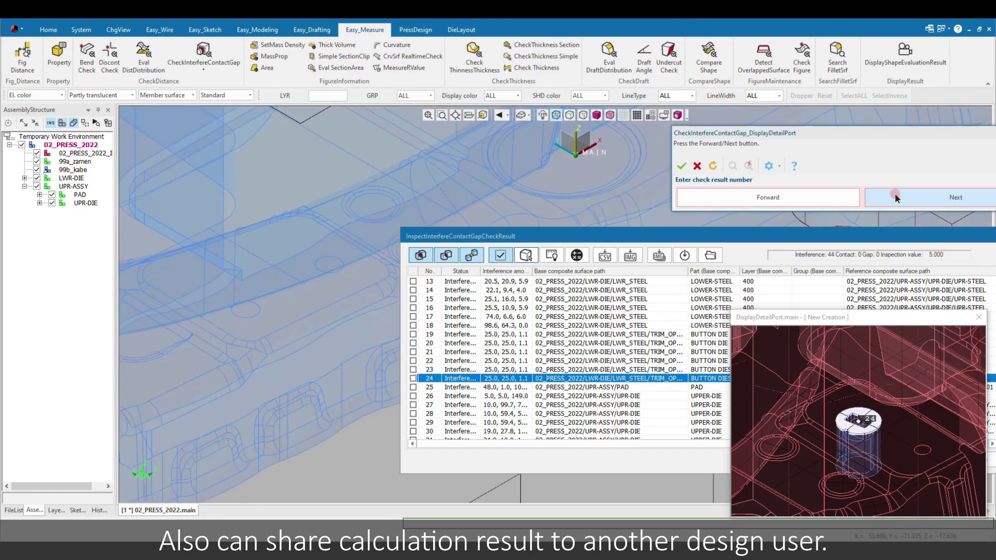
Zoom and pan onto the PAD clash at interference 25
scroll(391, 219, up, 3)
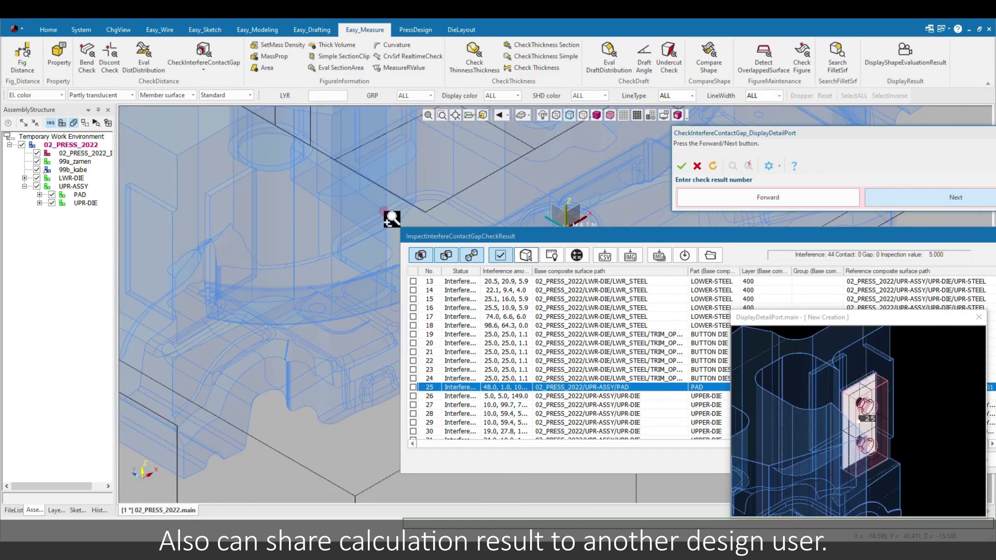
scroll(412, 213, down, 3)
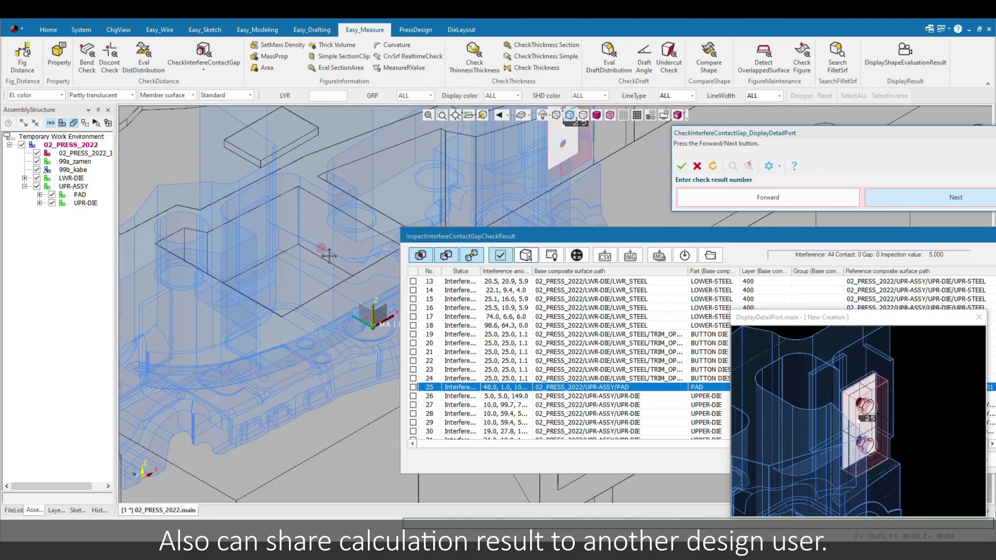
middle_drag(477, 186, 265, 325)
scroll(265, 326, up, 3)
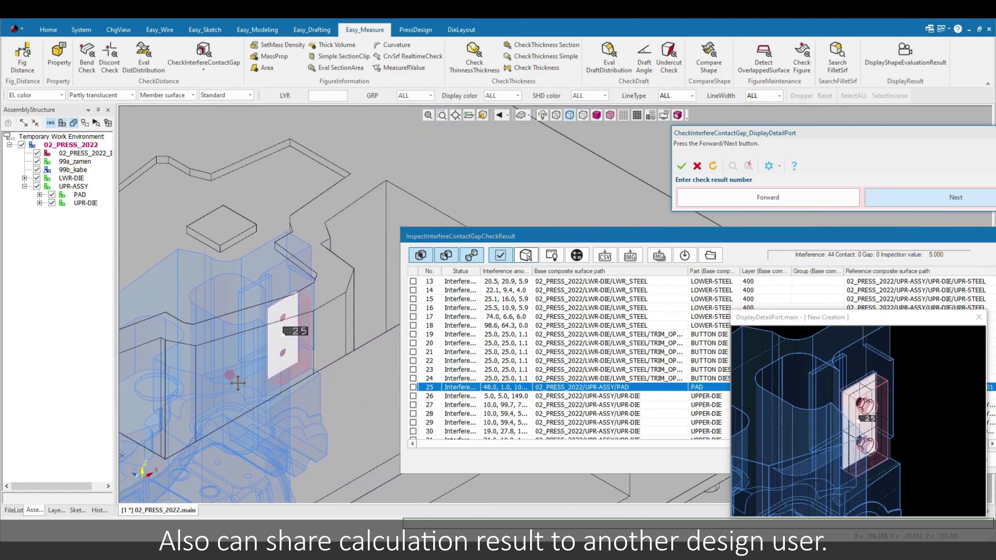
mouse_move(245, 378)
middle_down()
mouse_move(325, 335)
mouse_move(344, 215)
middle_up()
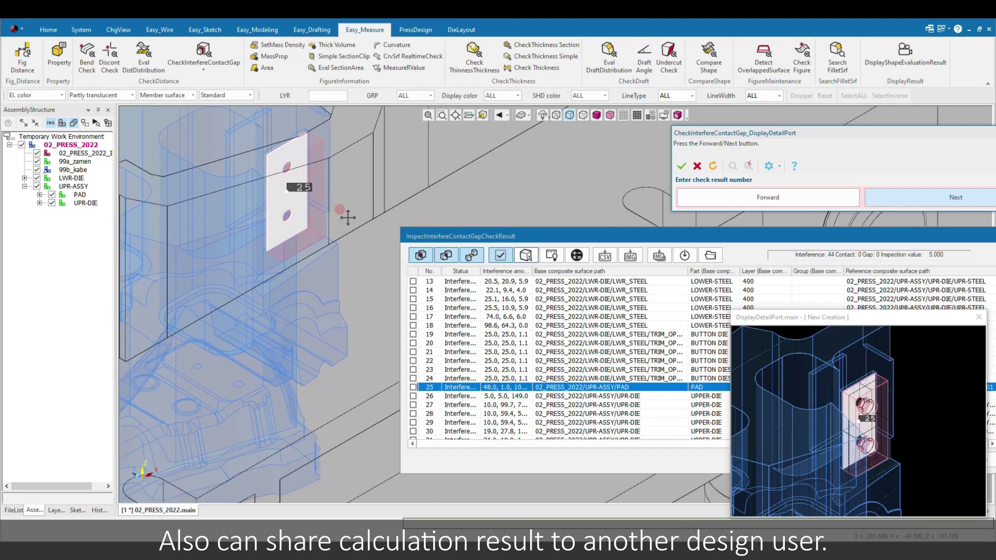
Collapse AssemblyStructure, move the detail port to the lower left, and narrow the results window
click(100, 109)
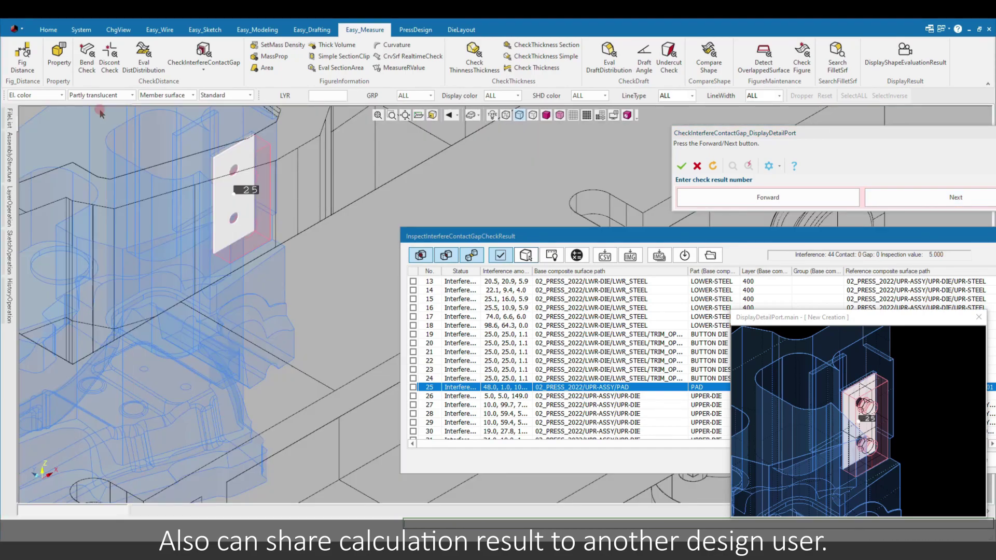
drag(835, 318, 175, 292)
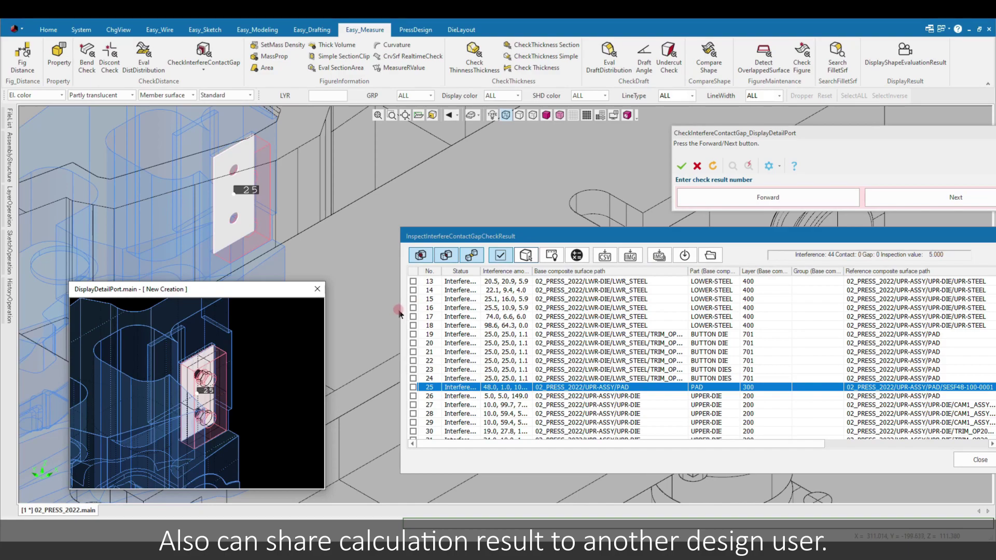
drag(400, 311, 586, 315)
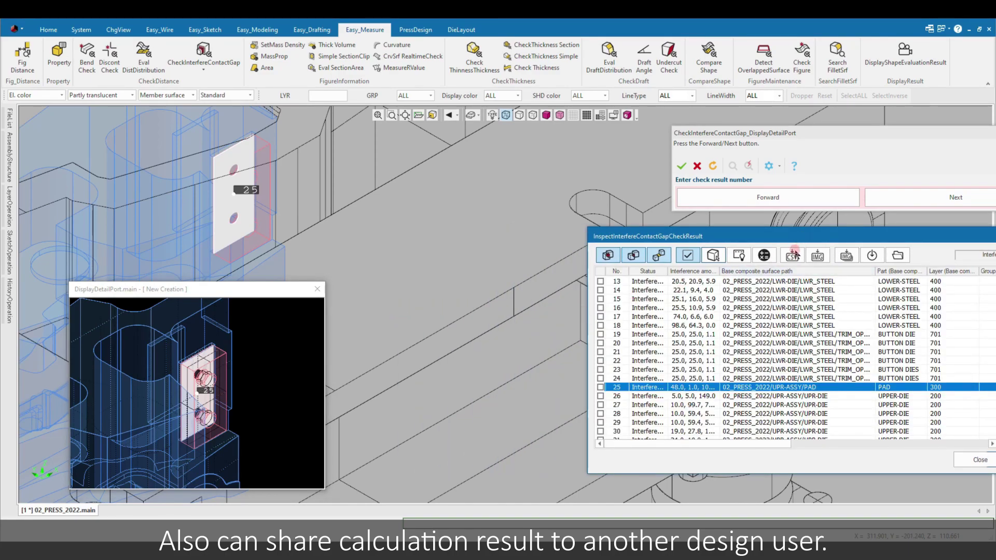
Review interference results 34, 41 and 35, orbiting and panning around each upper-die clash
scroll(786, 311, down, 3)
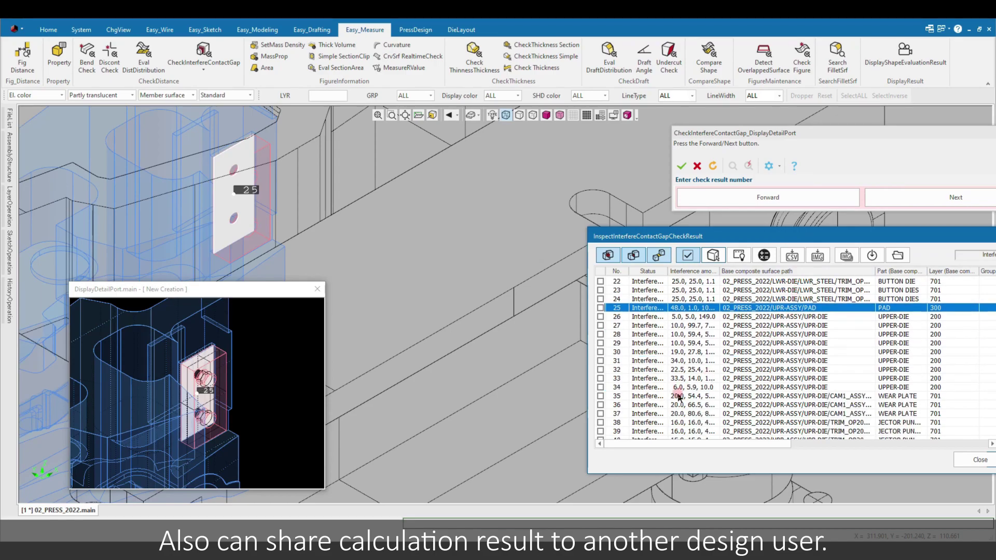
click(684, 388)
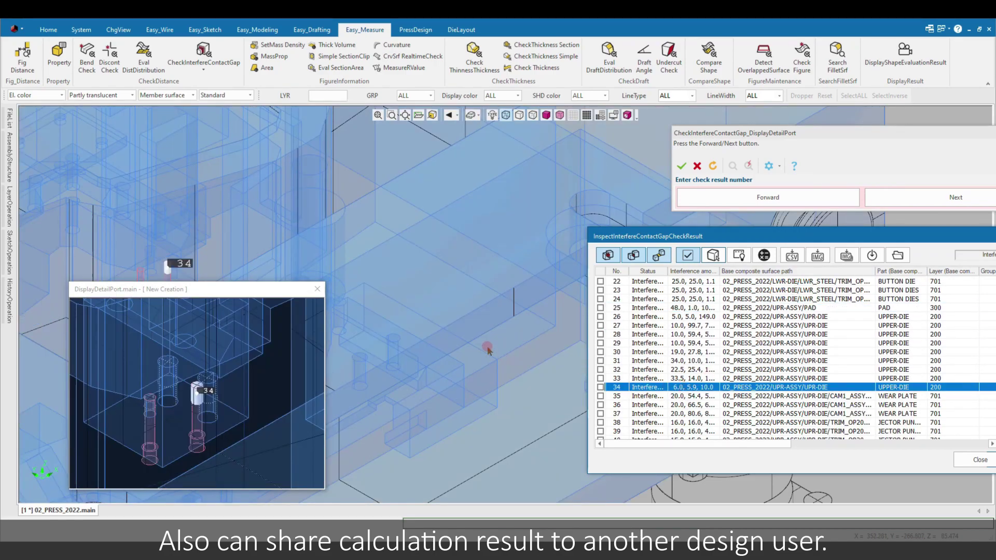
middle_drag(487, 350, 321, 187)
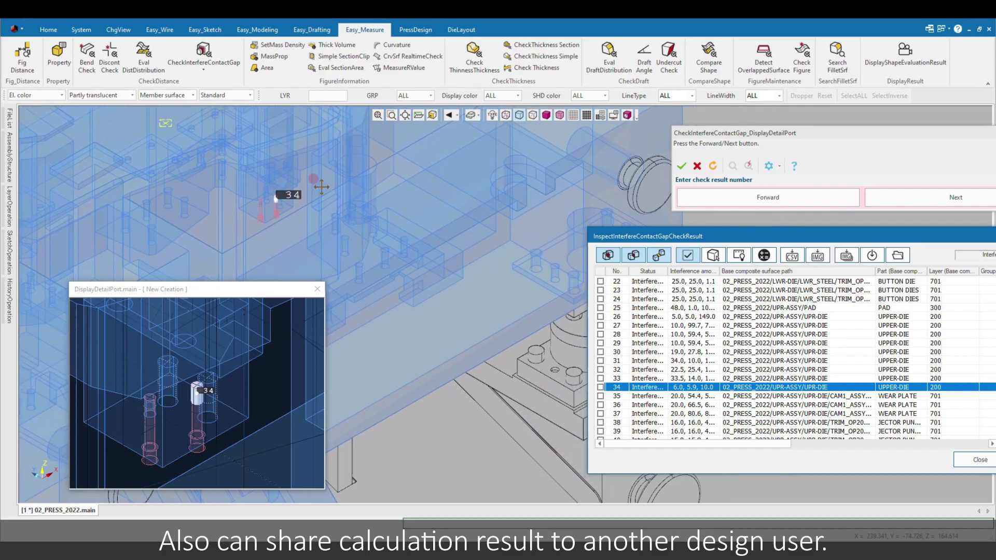
middle_drag(504, 304, 332, 223)
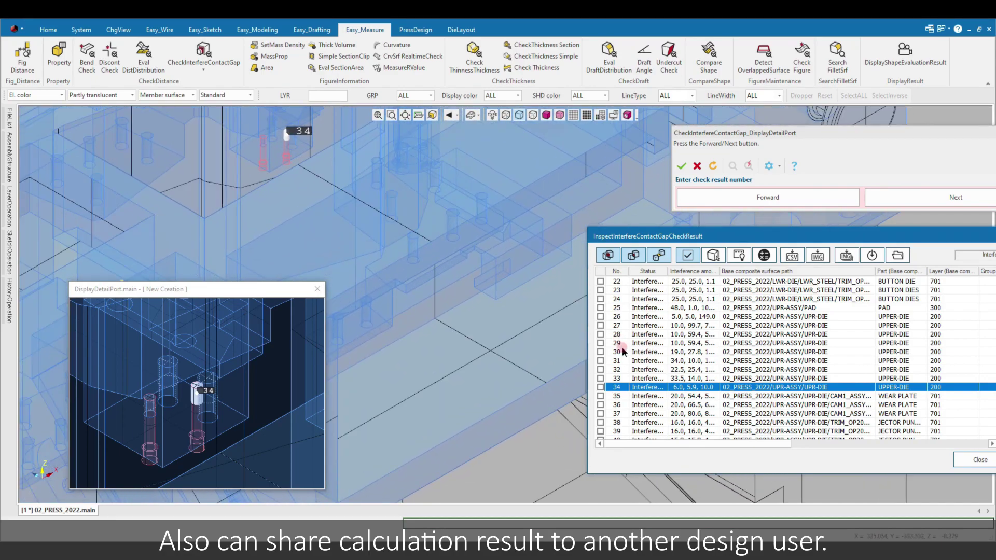
scroll(654, 399, down, 2)
click(652, 404)
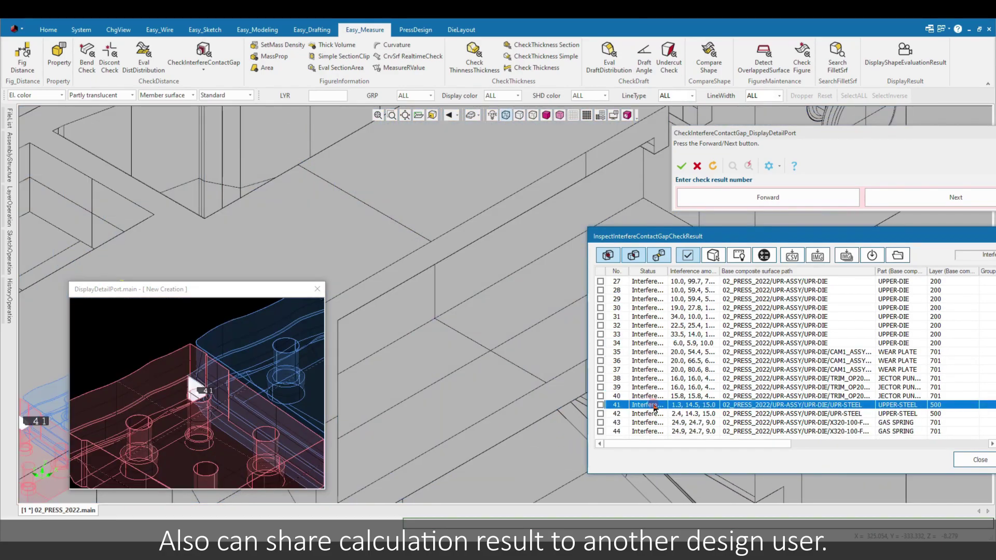
mouse_move(465, 347)
middle_down()
mouse_move(477, 365)
mouse_move(416, 259)
mouse_move(456, 280)
middle_up()
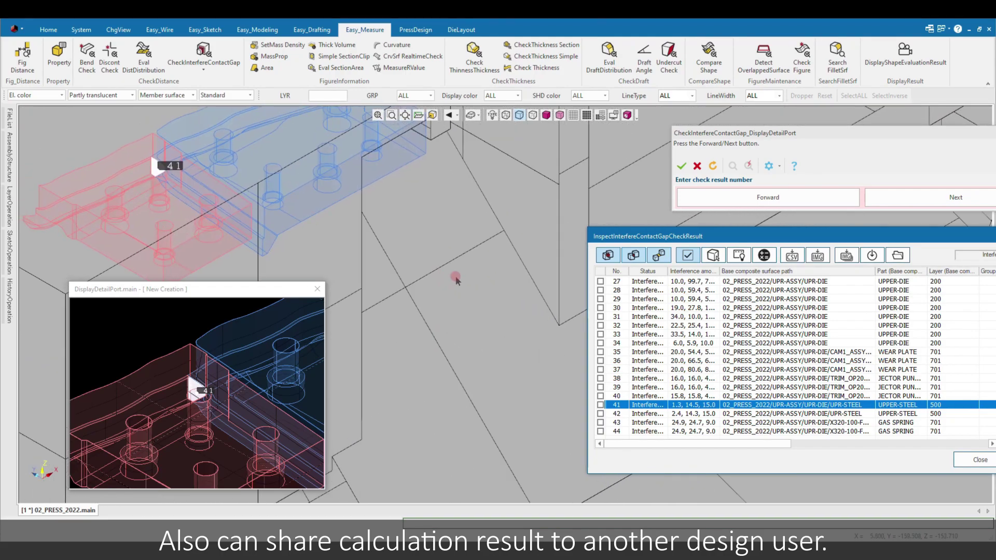
click(678, 352)
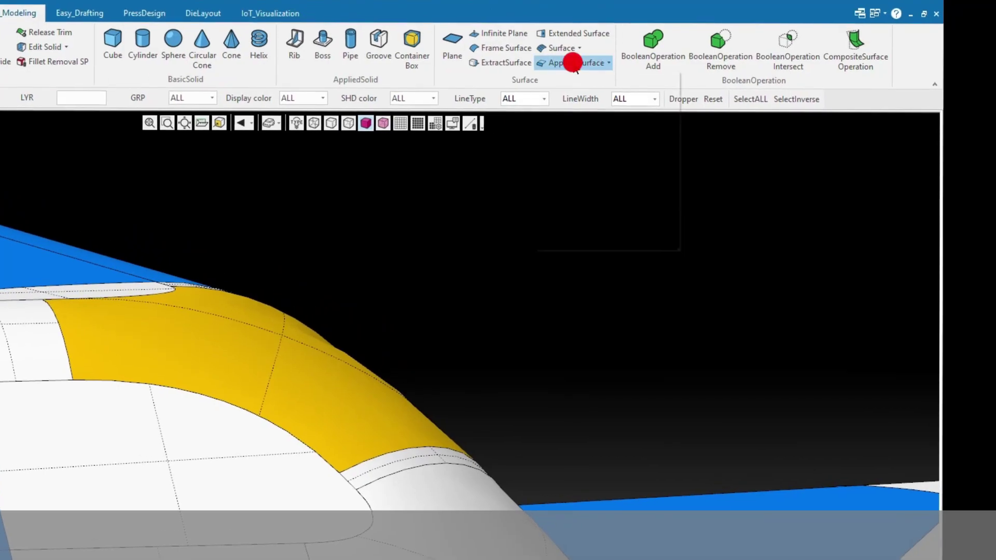
Launch DeformFilletSurface, try the confluence-area reform method, then return to single-surface reform
click(573, 63)
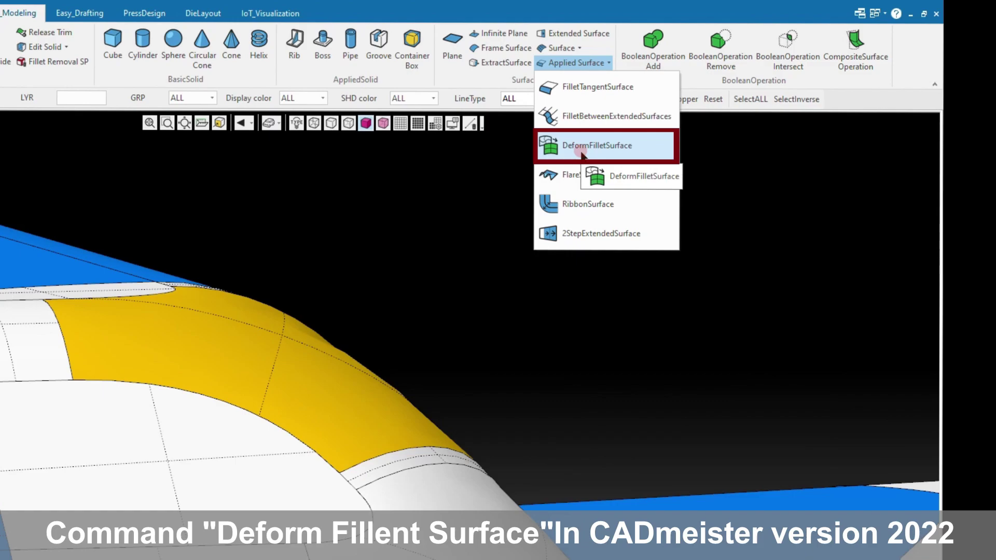
click(582, 151)
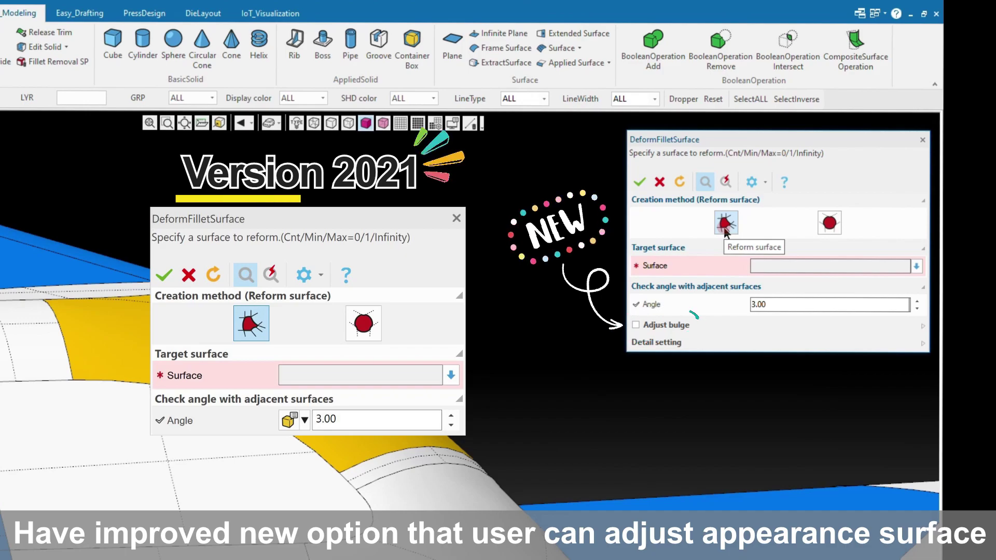
click(832, 226)
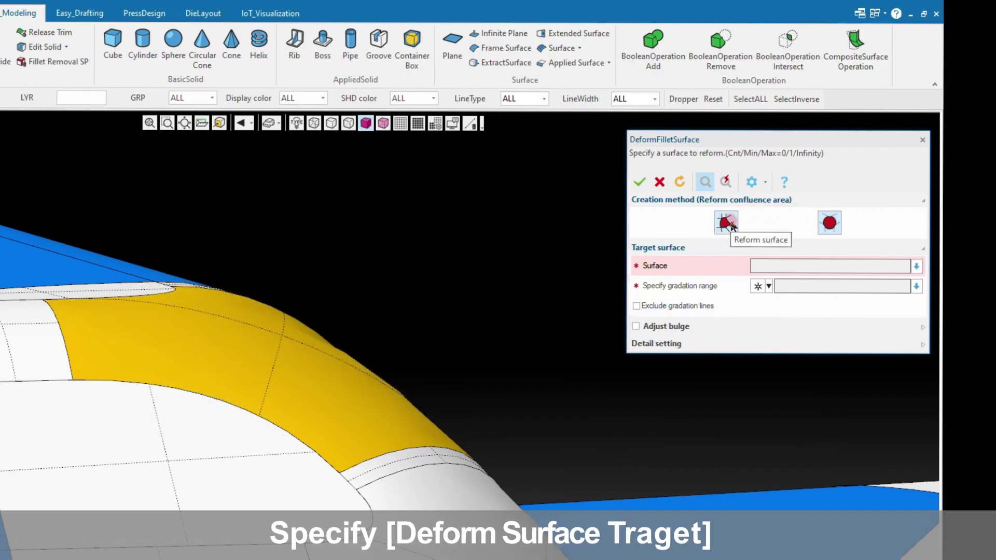
click(726, 224)
Set the yellow fillet as the Reform surface target and enable Adjust bulge
click(744, 263)
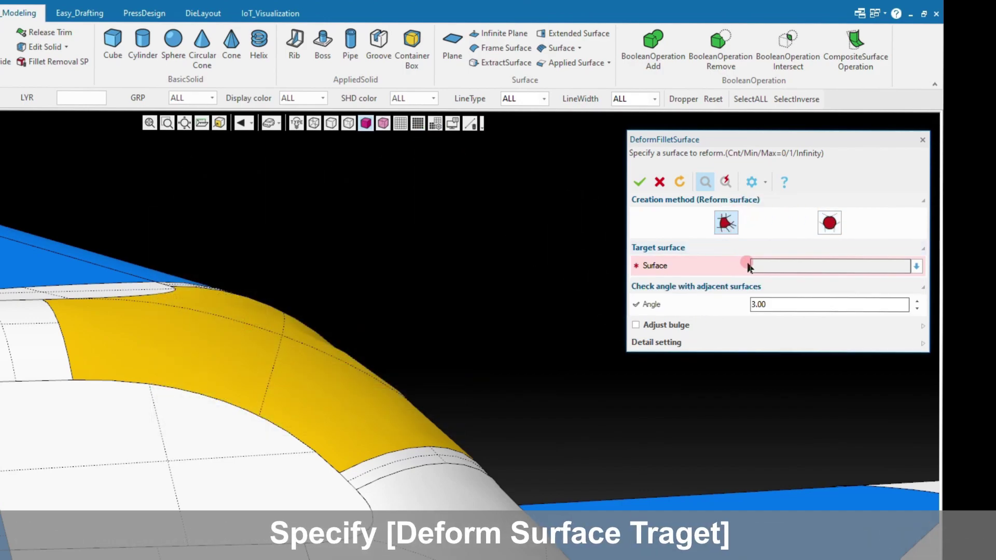
click(310, 382)
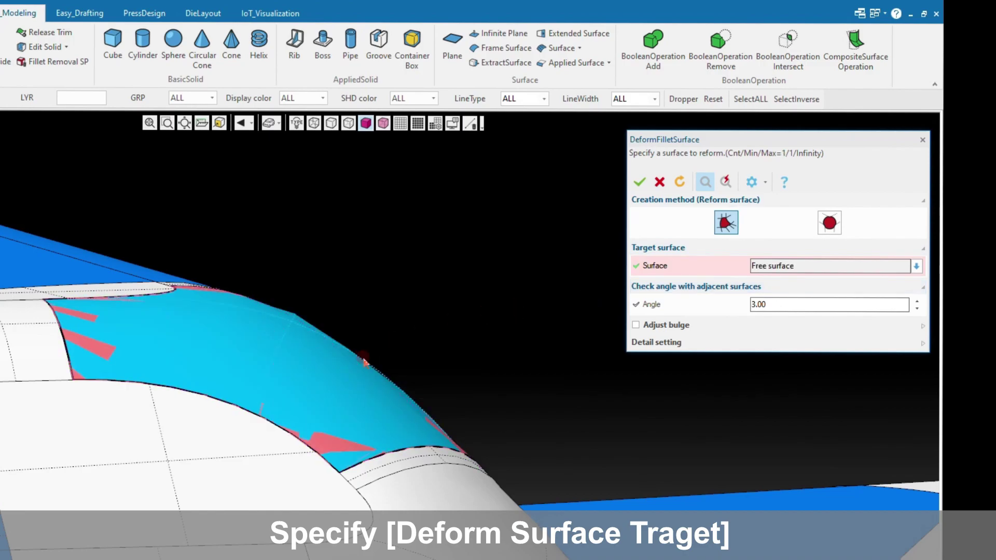
middle_click(445, 353)
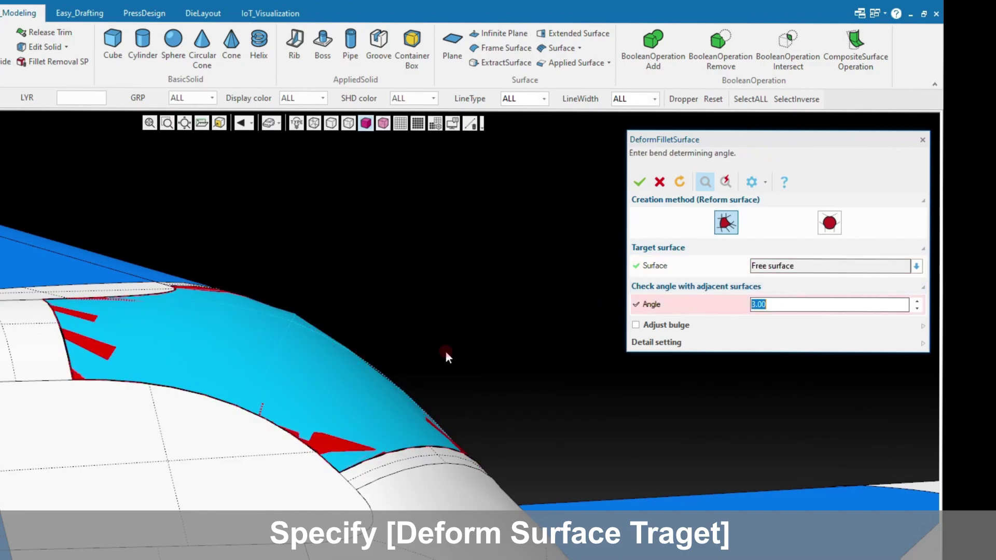
click(635, 325)
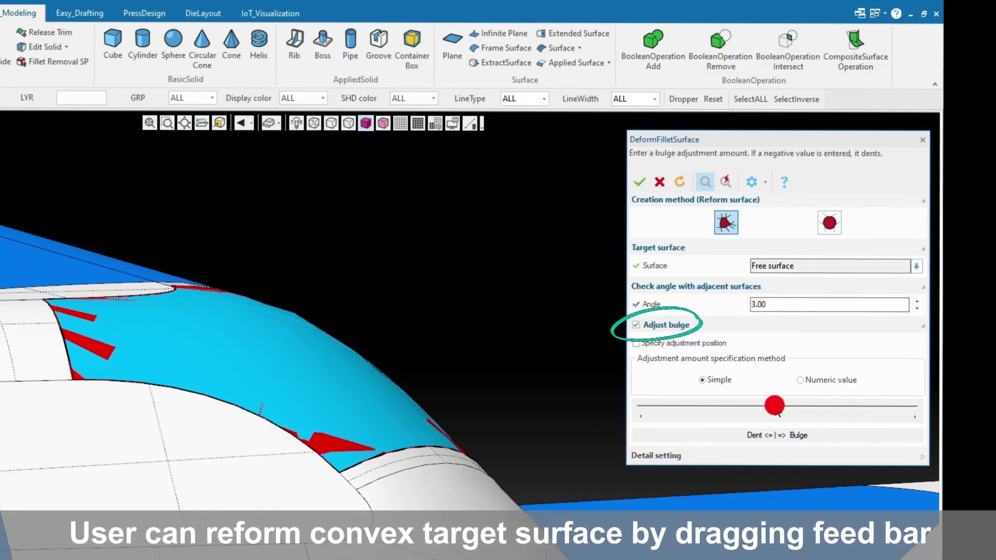
Set a Numeric value bulge adjustment amount of 0.30, expand Detail setting, and apply
mouse_move(776, 404)
mouse_down()
mouse_move(831, 413)
mouse_move(755, 406)
mouse_up()
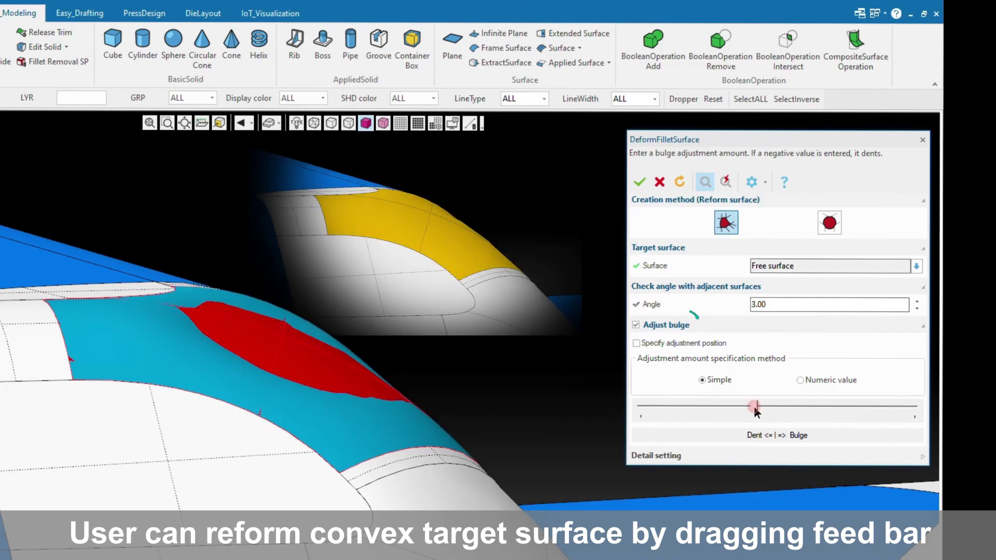
click(800, 381)
click(917, 403)
click(915, 404)
click(914, 404)
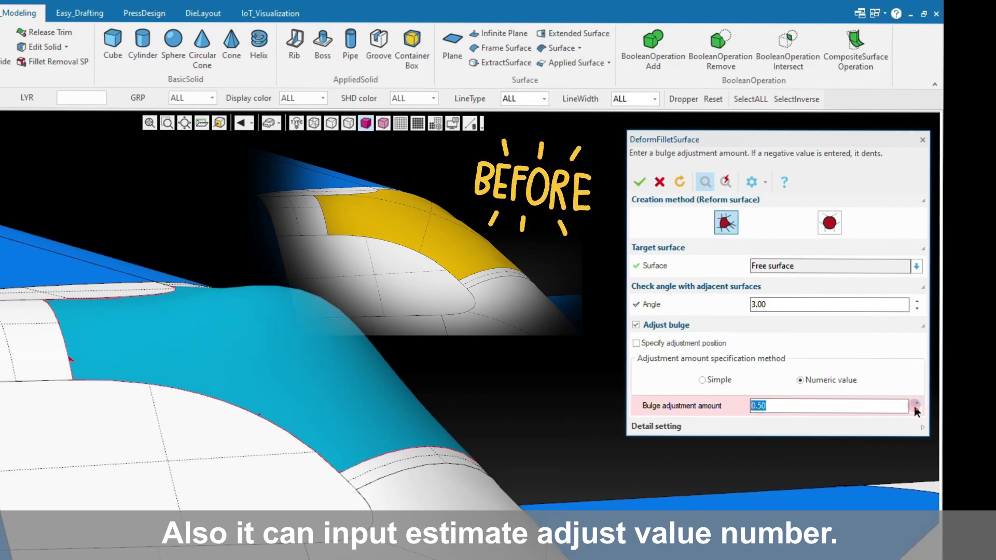
text(0.3)
click(916, 411)
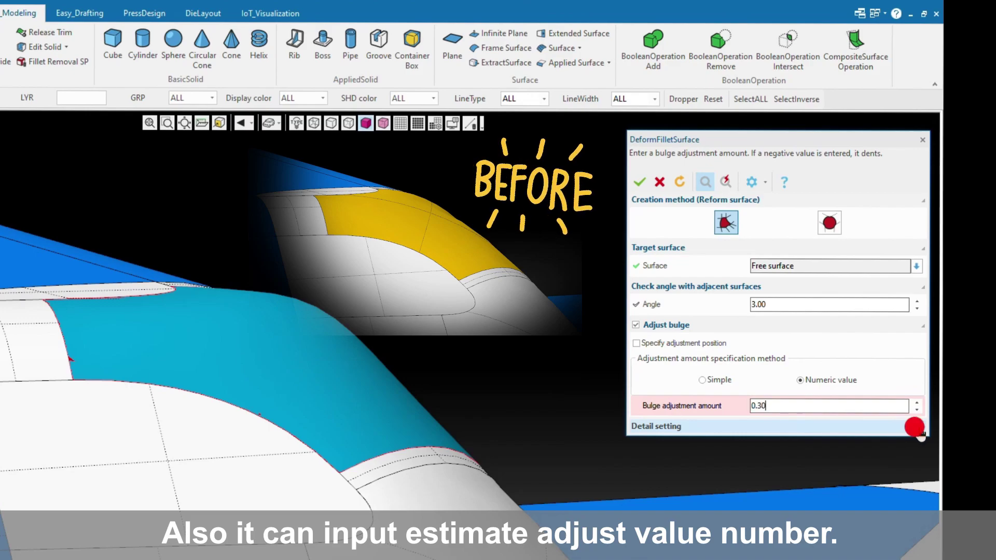
click(917, 426)
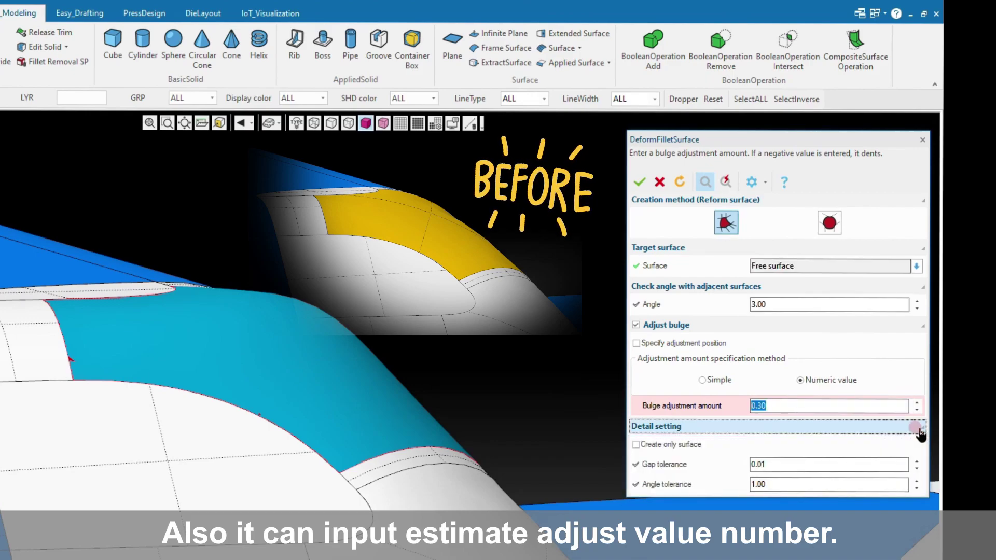
click(716, 288)
click(642, 181)
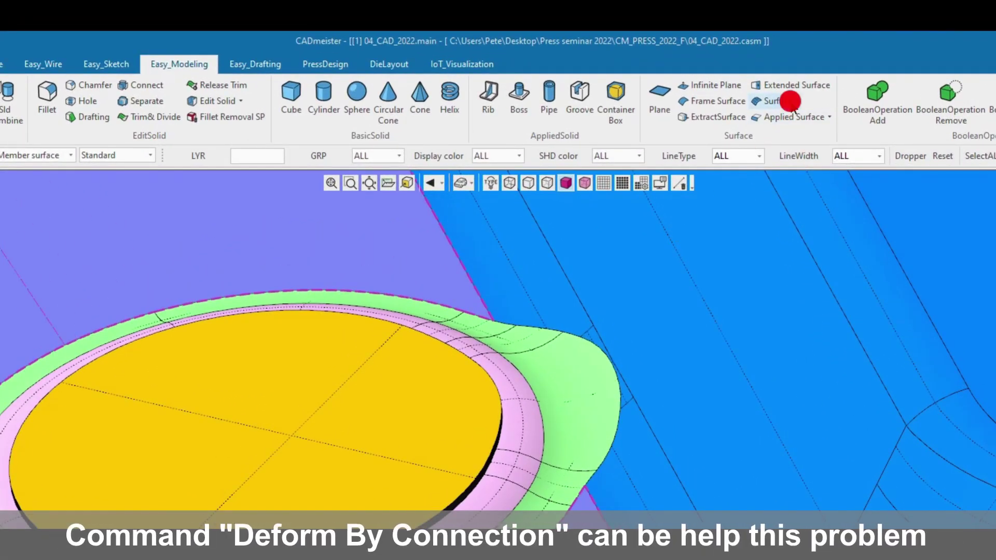
Start DeformByConnection, keeping Member surface mode after trying Composite surface
click(791, 104)
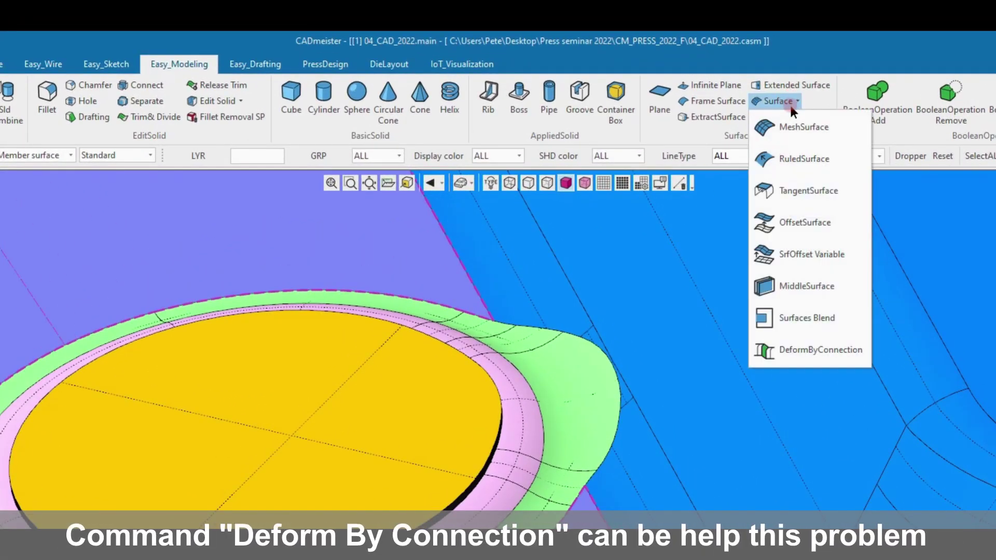
click(792, 358)
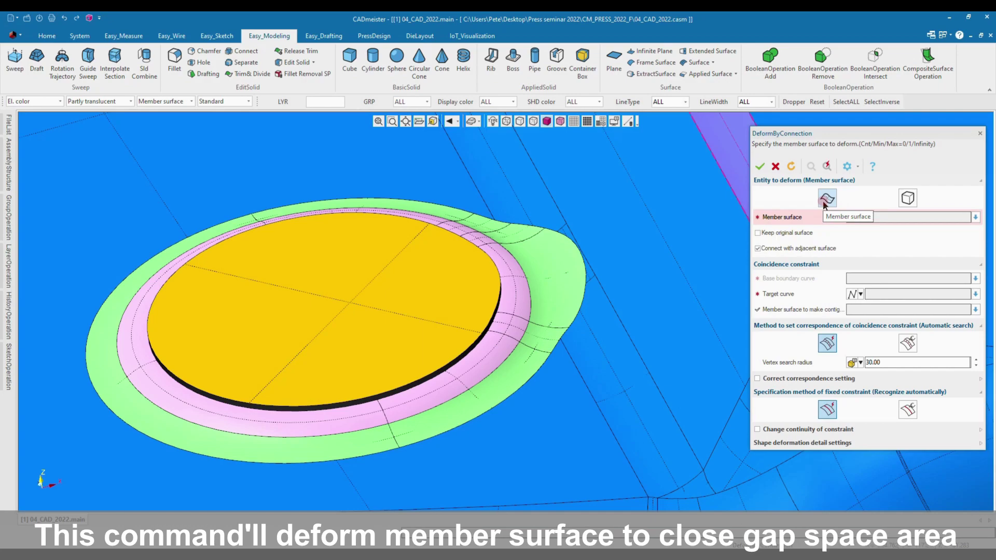
click(919, 213)
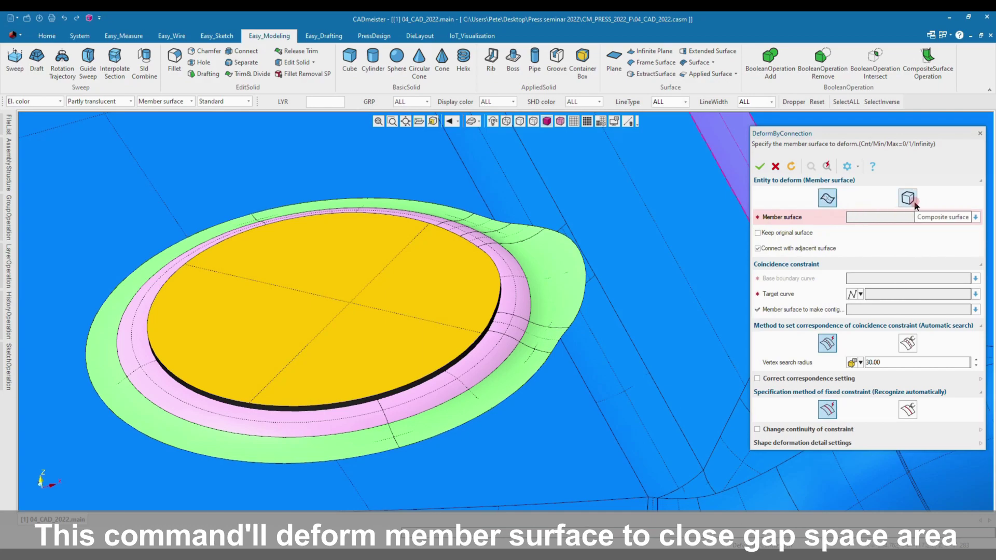
click(914, 201)
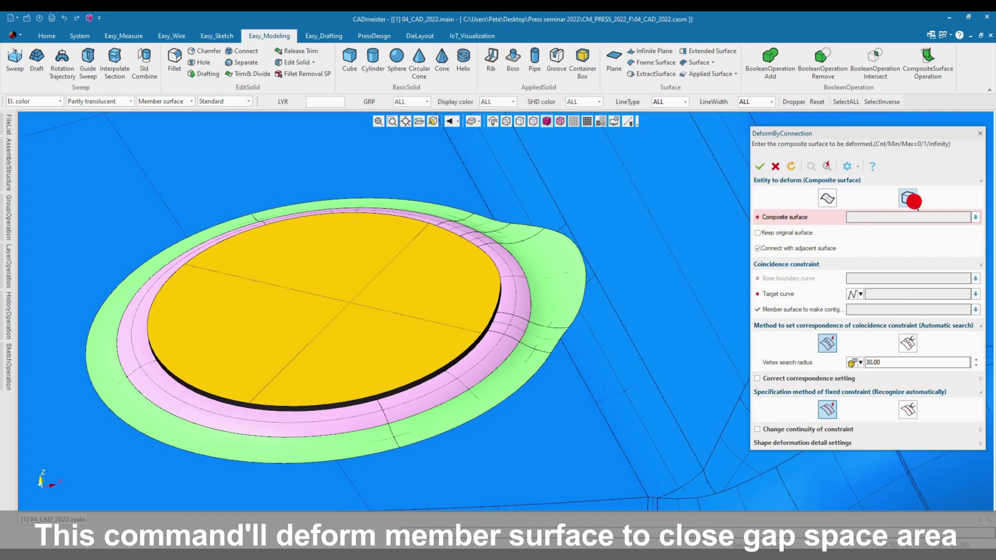
click(828, 199)
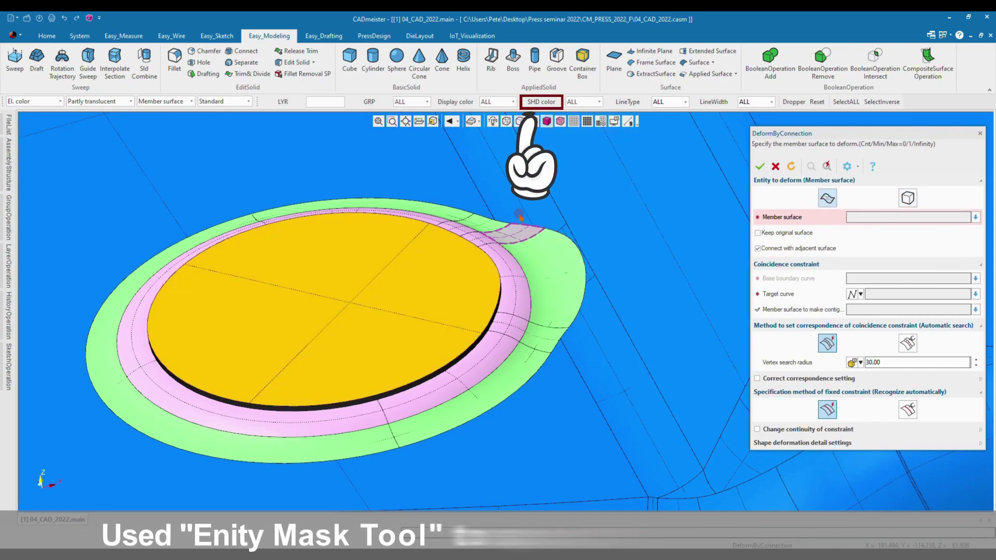
Select the seven pink ring faces as member surfaces using the SHD colour dropper and SelectALL
click(541, 101)
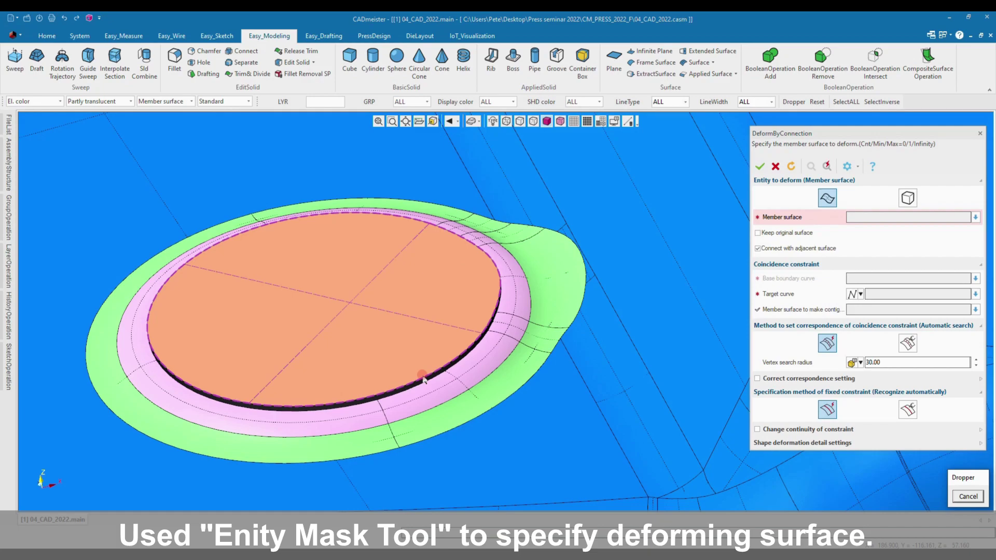
click(418, 387)
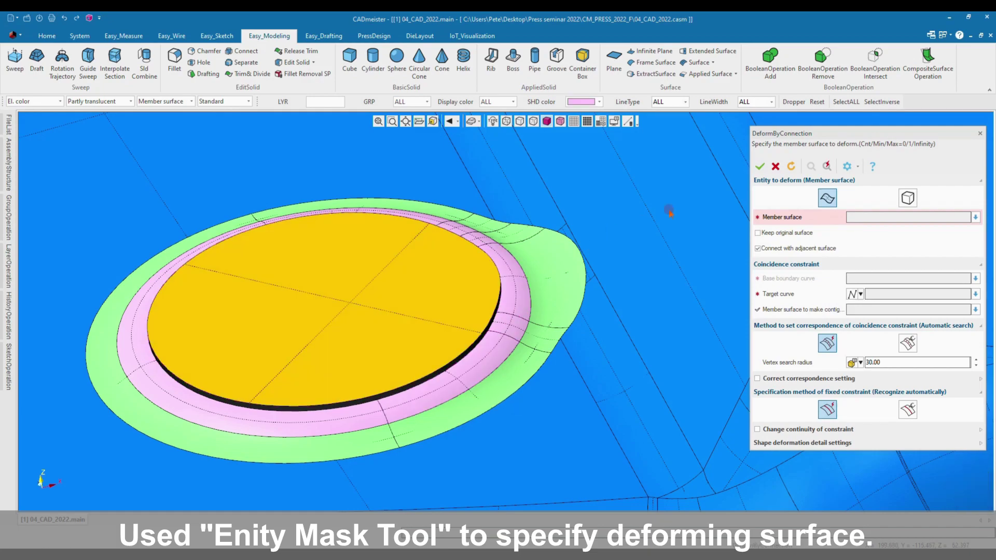
click(836, 102)
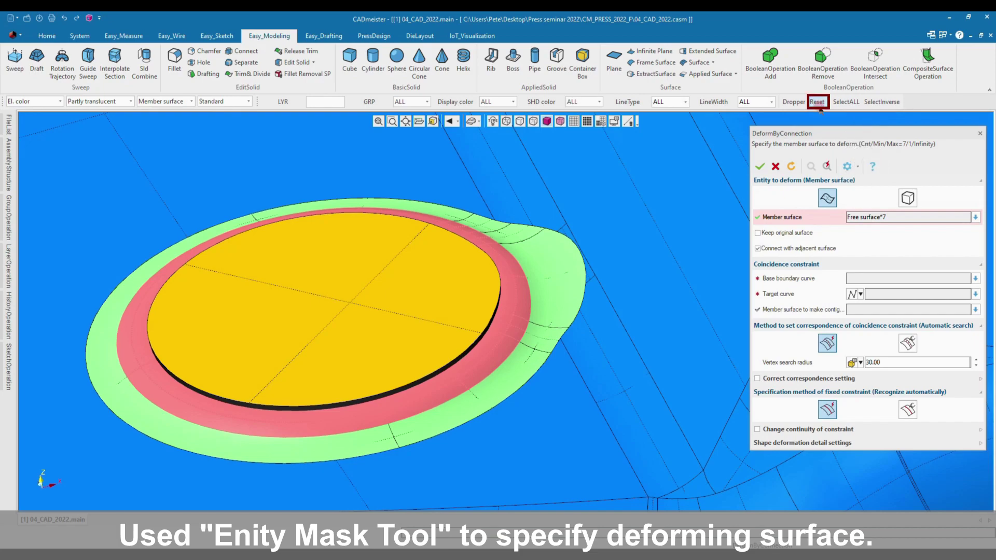
click(859, 246)
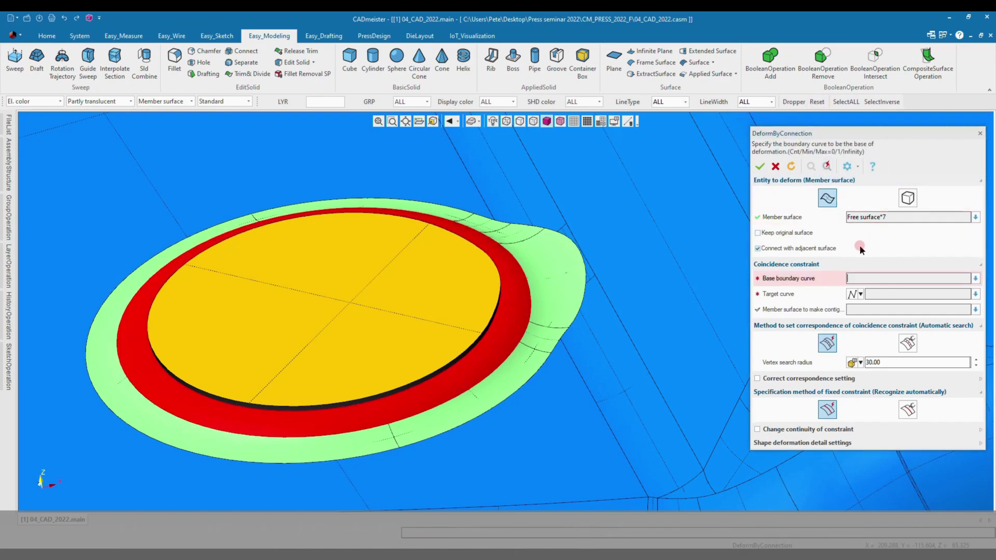
Chain-select the ring edge as base boundary and the disc edge as target curve (Arc*5, Free curve*2)
click(364, 408)
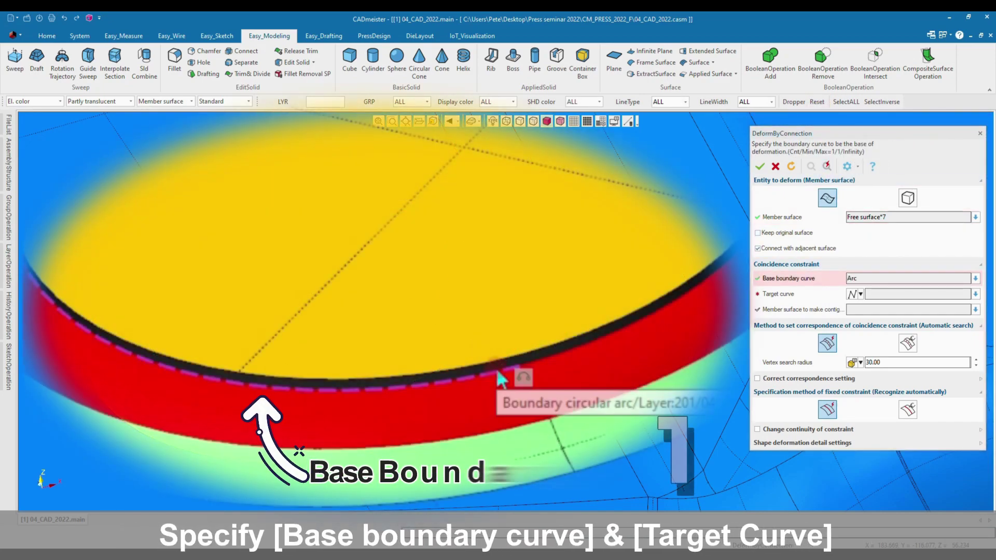
right_click(493, 366)
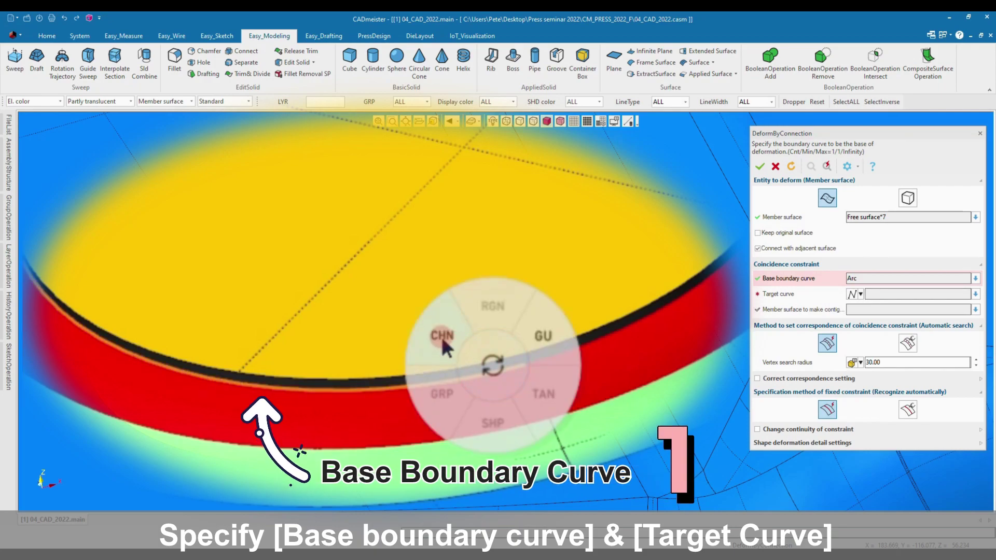
click(441, 335)
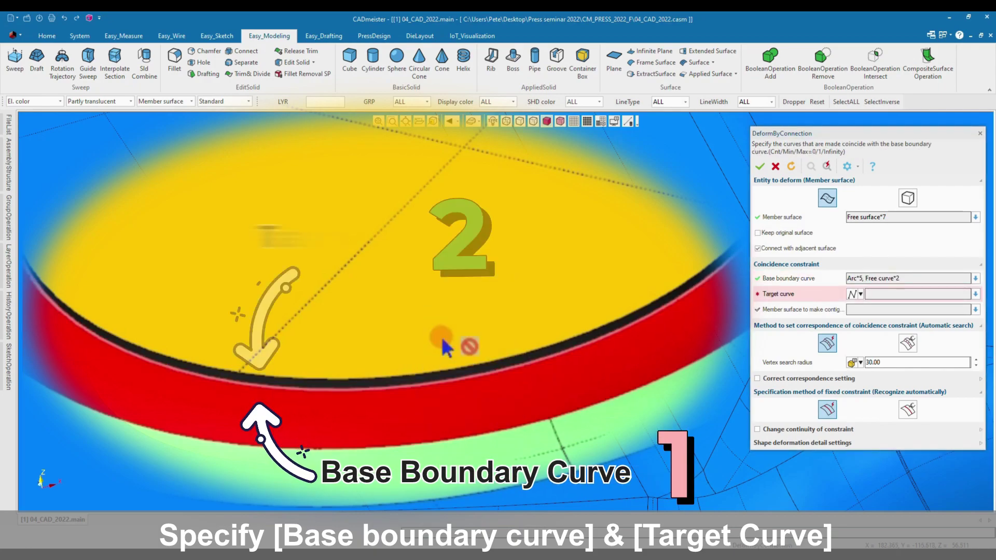
click(436, 374)
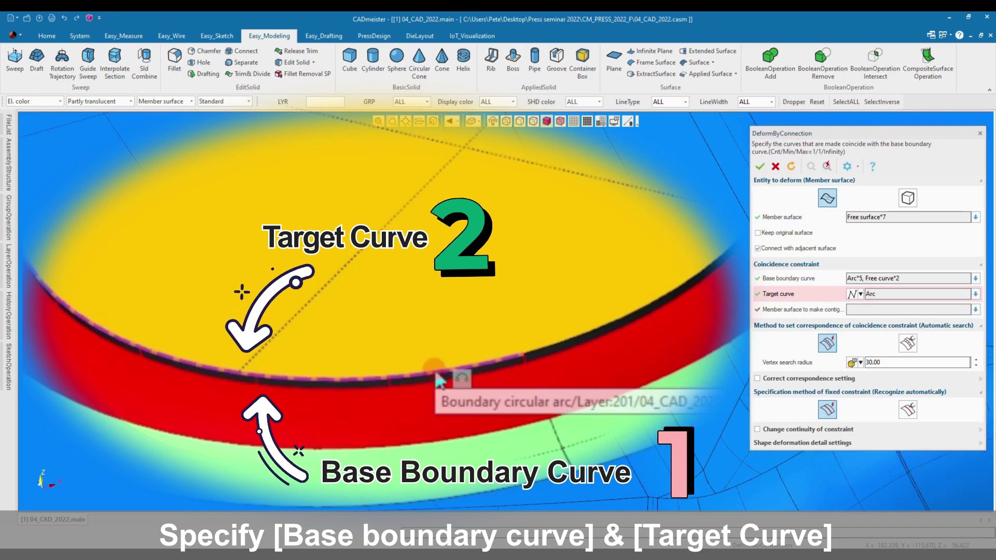
right_click(436, 374)
click(381, 334)
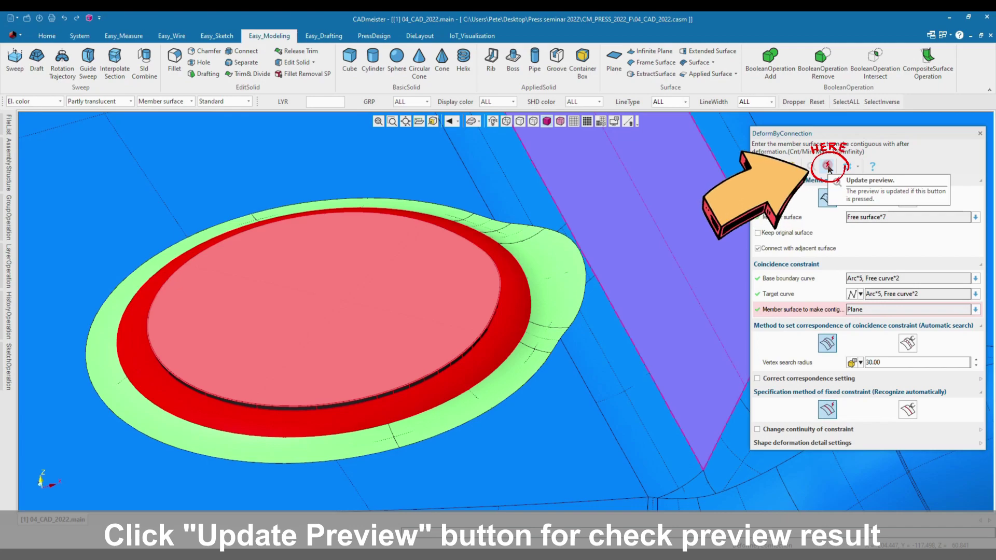
Preview the deformation, enable Keep original surface, refresh the preview, then reset all selections
click(828, 167)
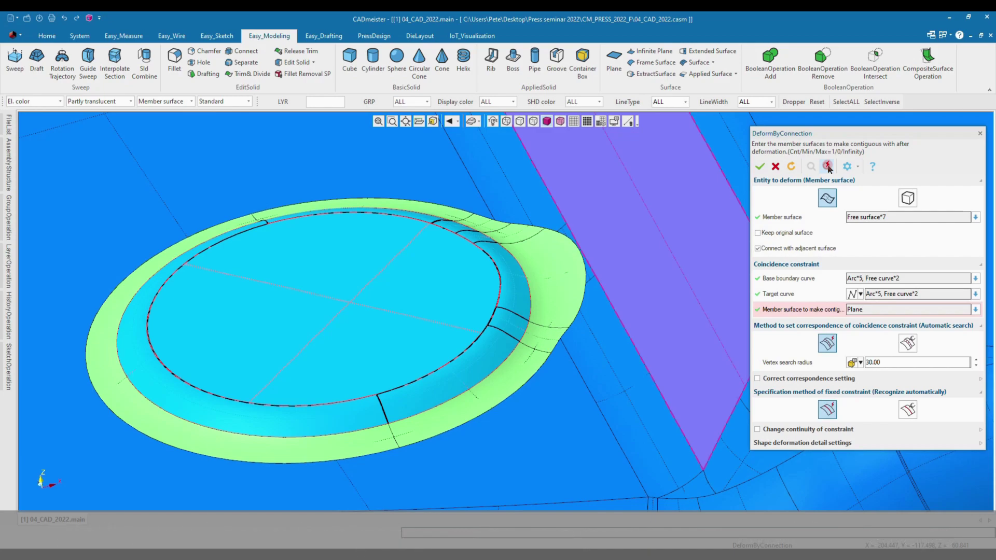
click(792, 234)
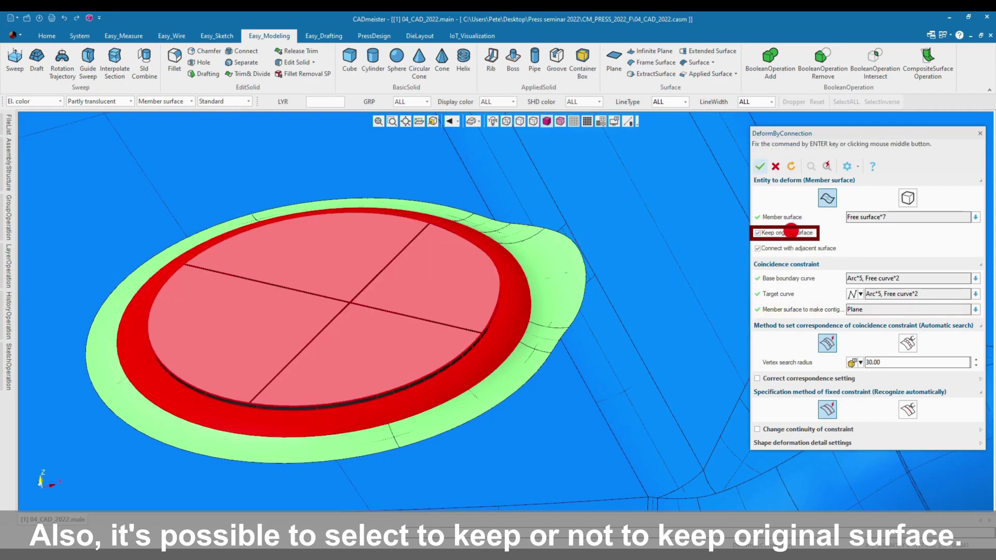
click(827, 167)
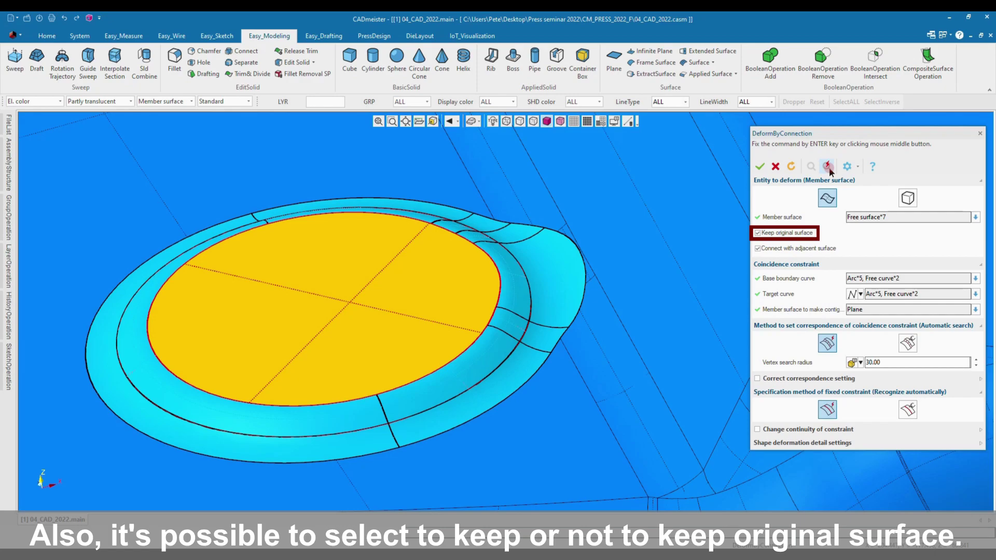
click(795, 170)
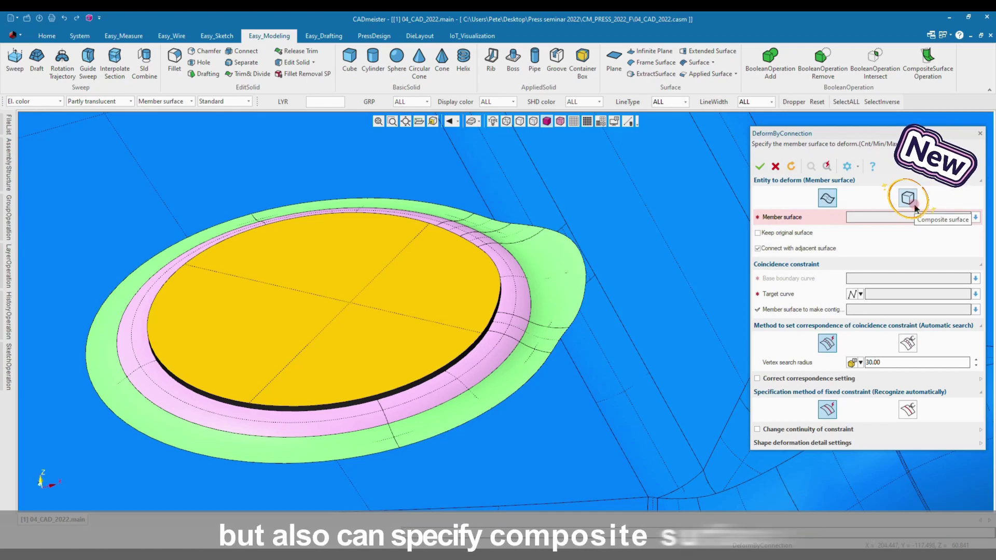
Pick the ring as the composite surface and chain the disc edge as base boundary
click(913, 204)
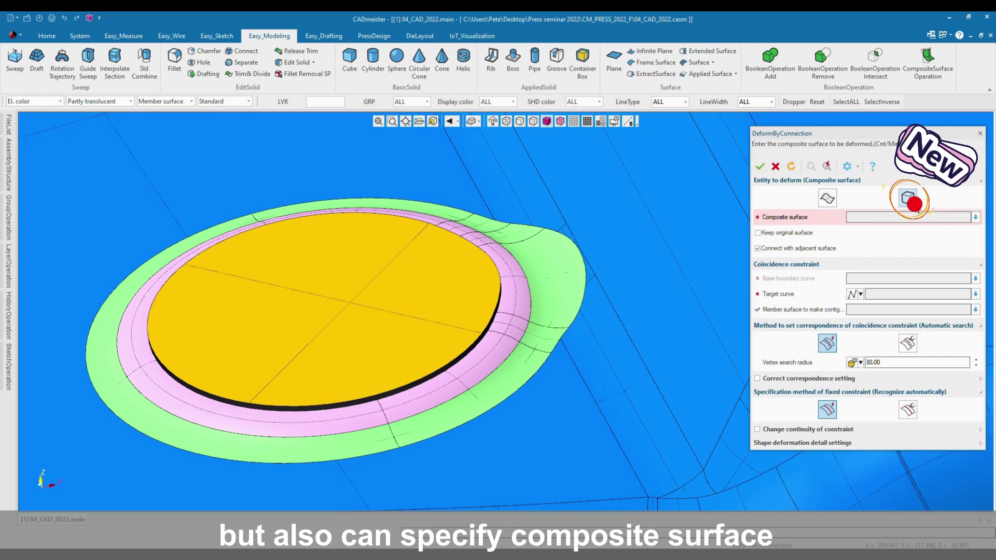
click(418, 393)
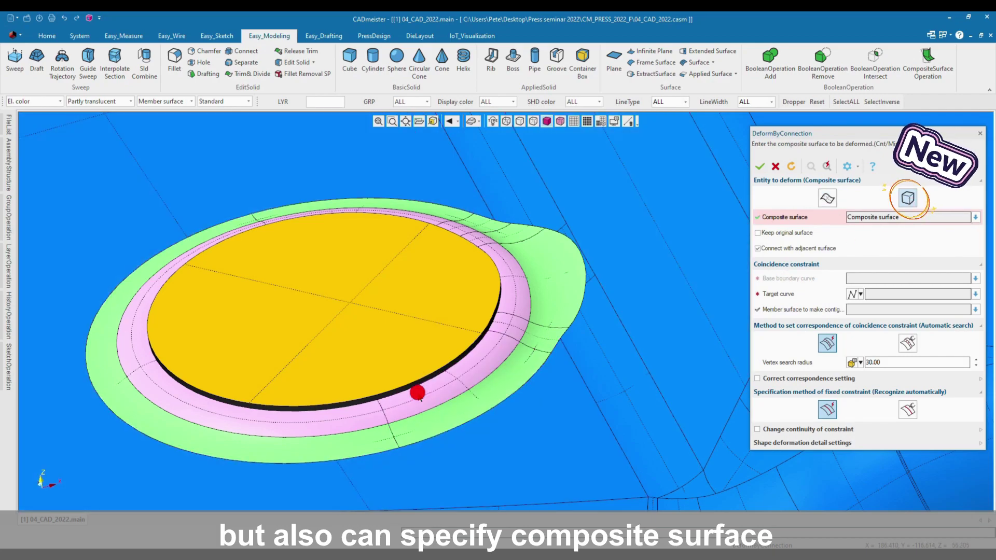
click(417, 393)
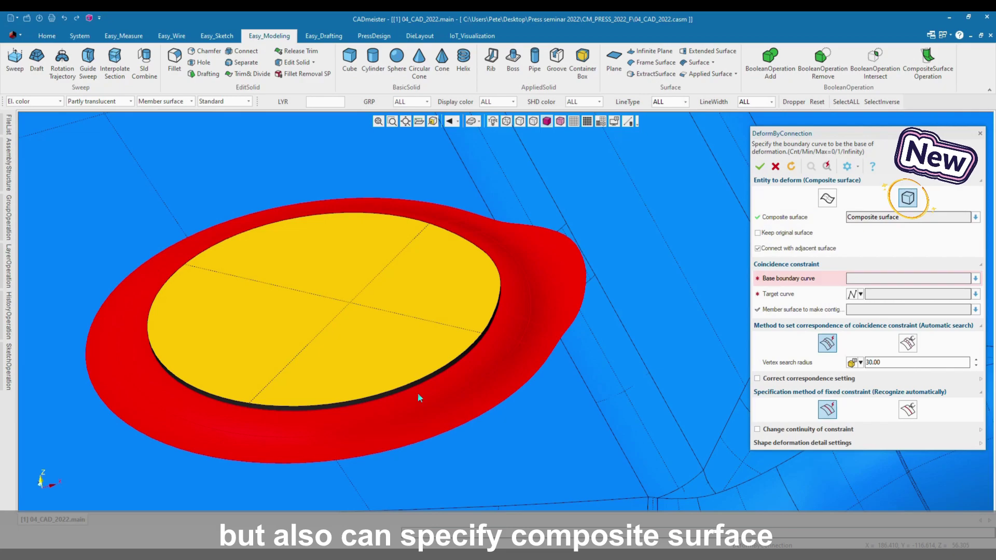
click(411, 389)
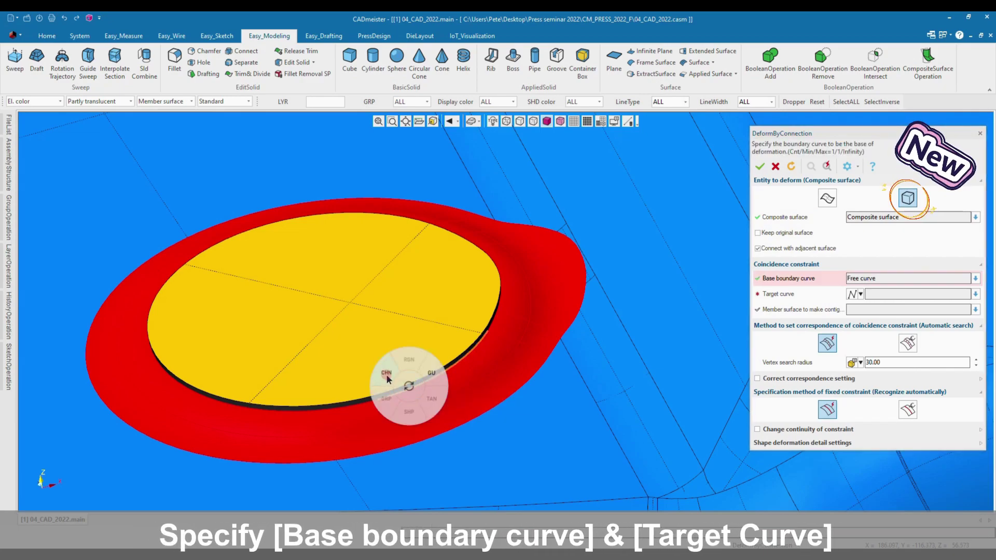
click(386, 375)
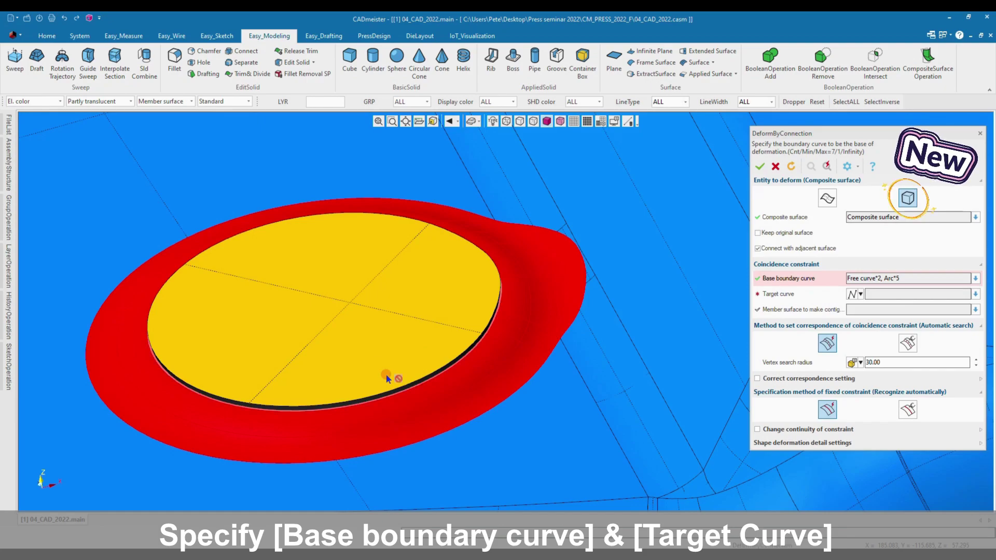
middle_click(390, 384)
Chain the disc edge as target curve, pick the flat disc Plane as contiguous surface, and set the fixed constraint to a specified boundary curve
click(391, 388)
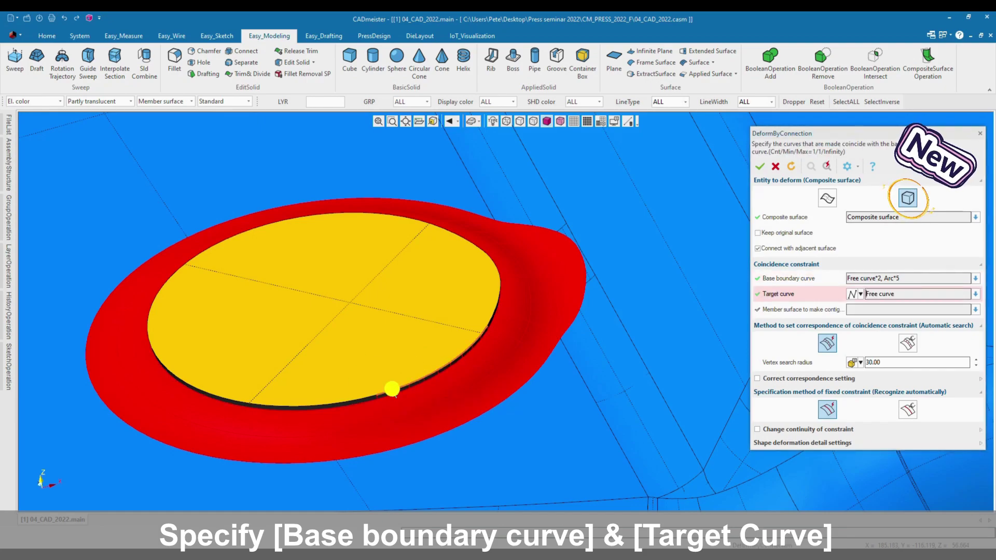
right_click(392, 388)
click(369, 376)
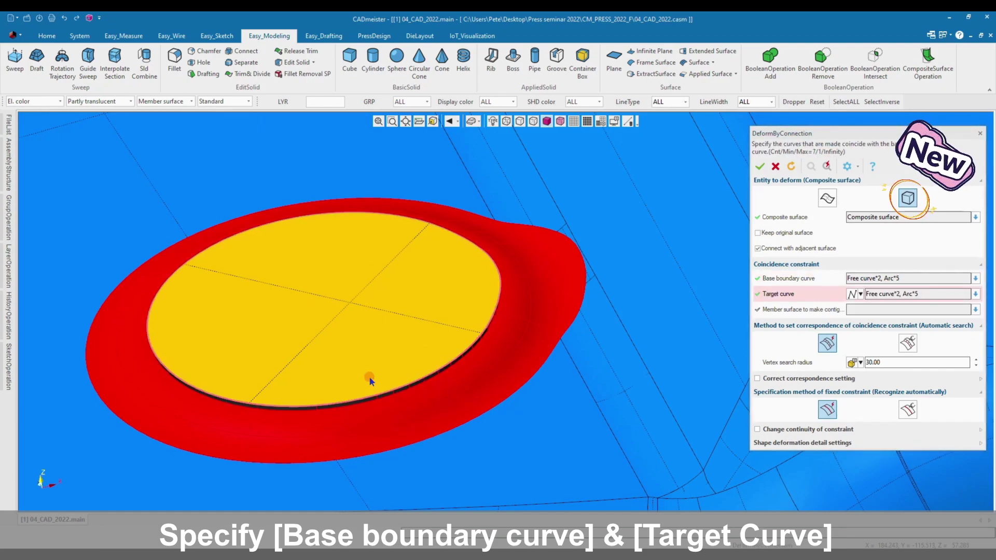
click(382, 354)
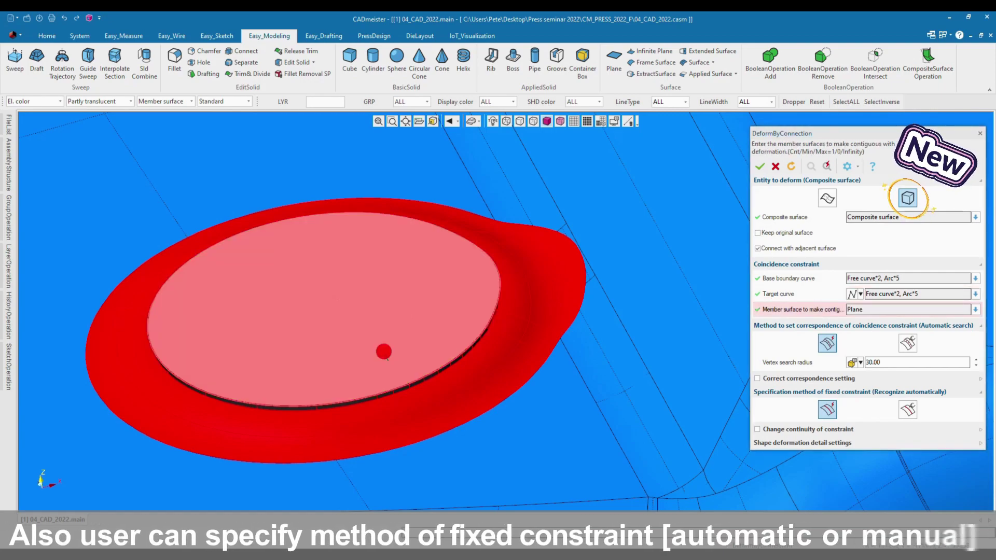
click(706, 318)
Chain-select the red member surface's outer edges as the fixed boundary curves
click(901, 412)
click(882, 426)
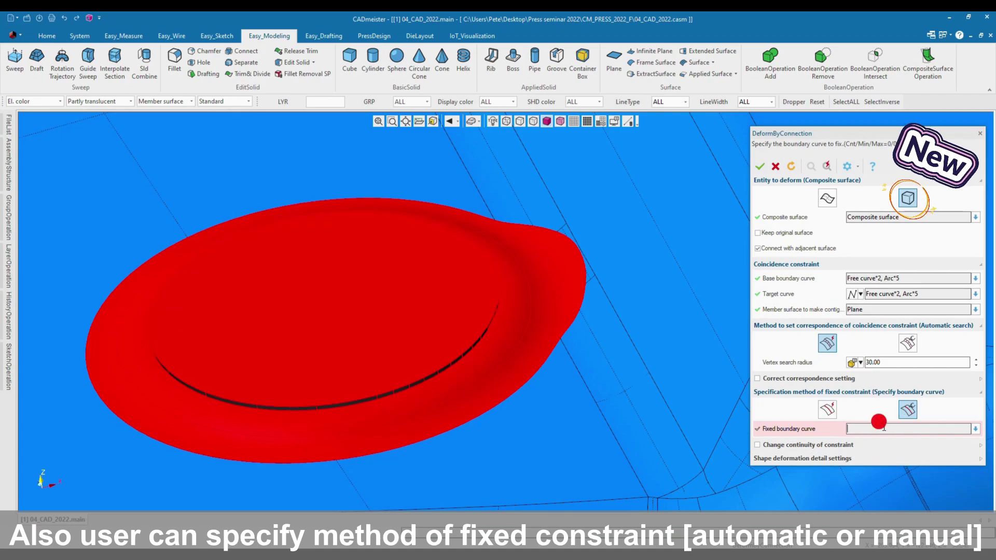
right_click(637, 390)
mouse_move(663, 298)
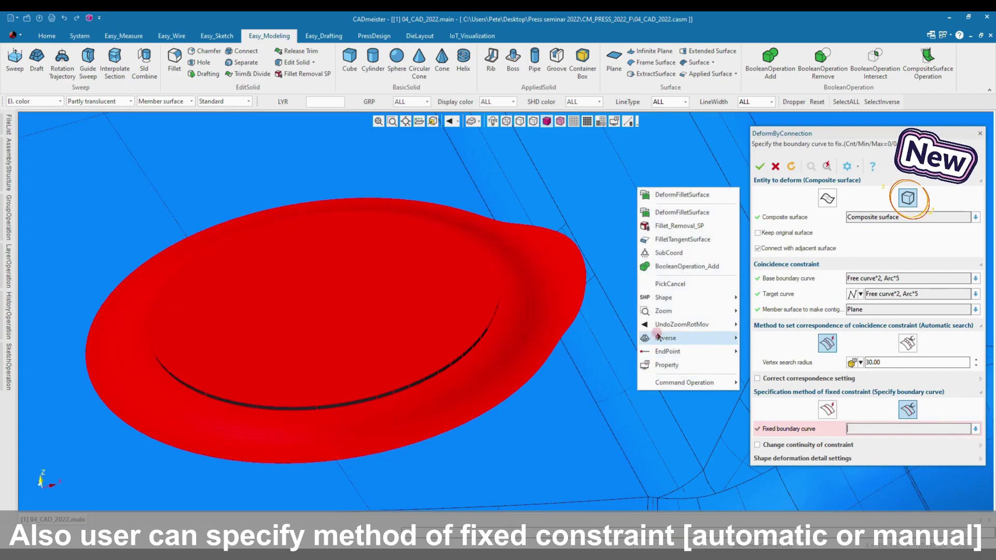
click(765, 310)
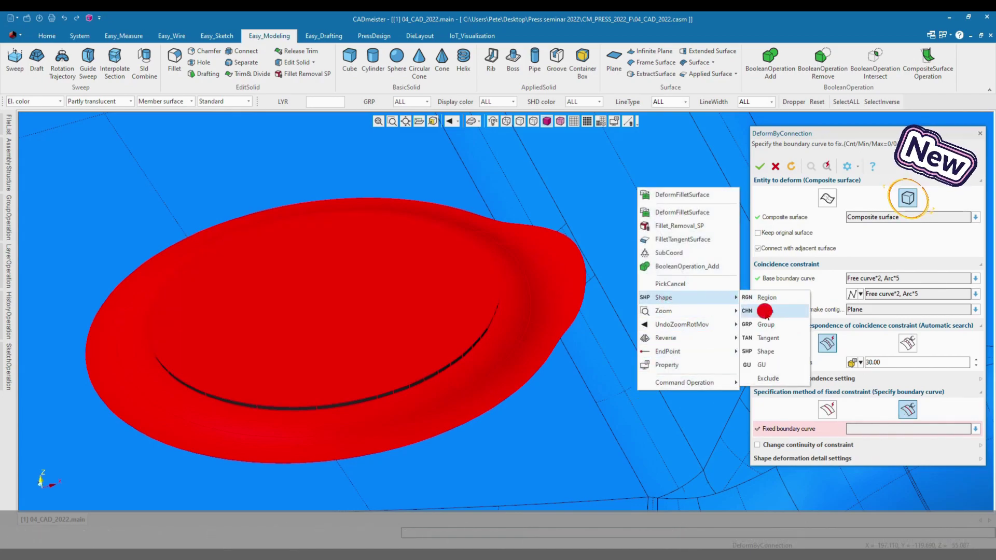
click(499, 404)
drag(865, 403, 606, 395)
middle_click(617, 405)
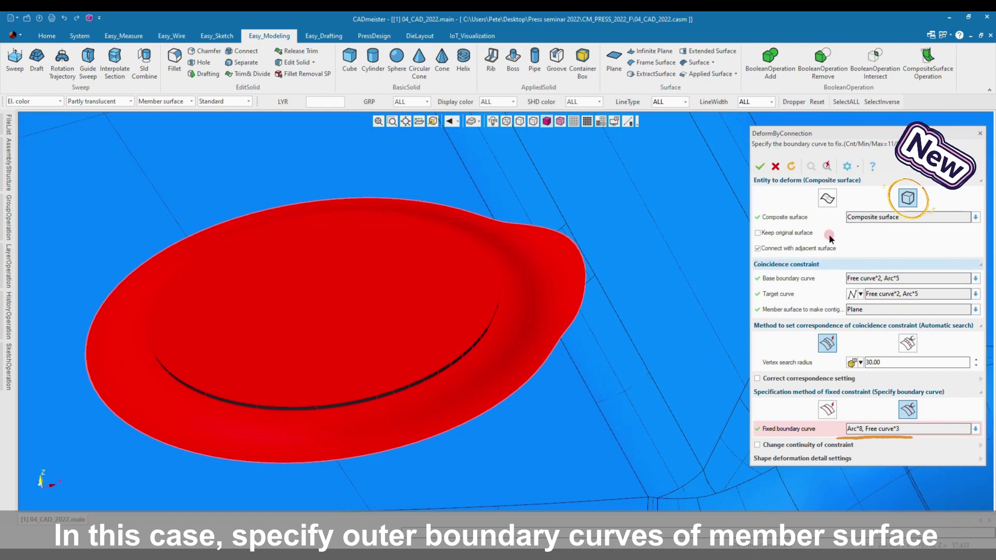
Preview the deformation, keep the original surface, and apply it
click(827, 167)
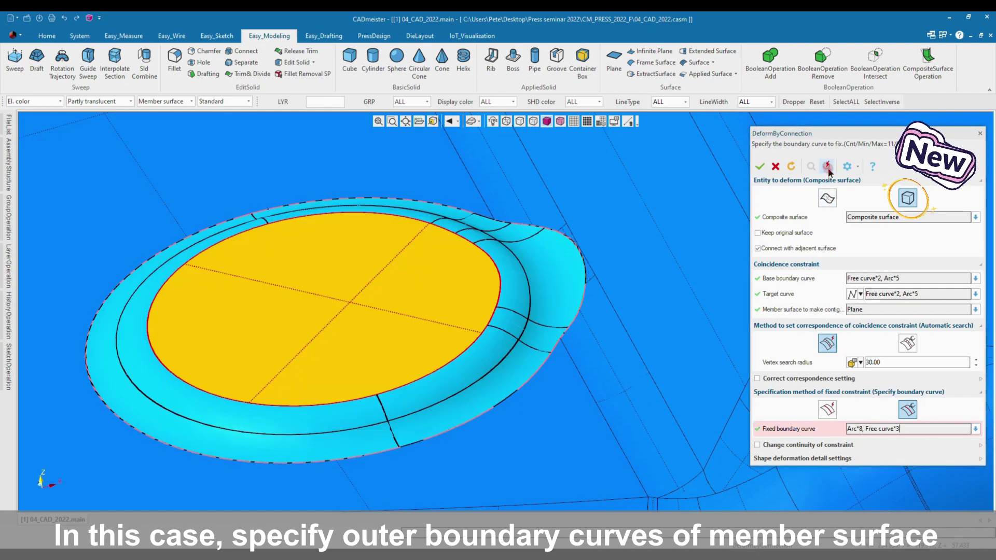
click(795, 237)
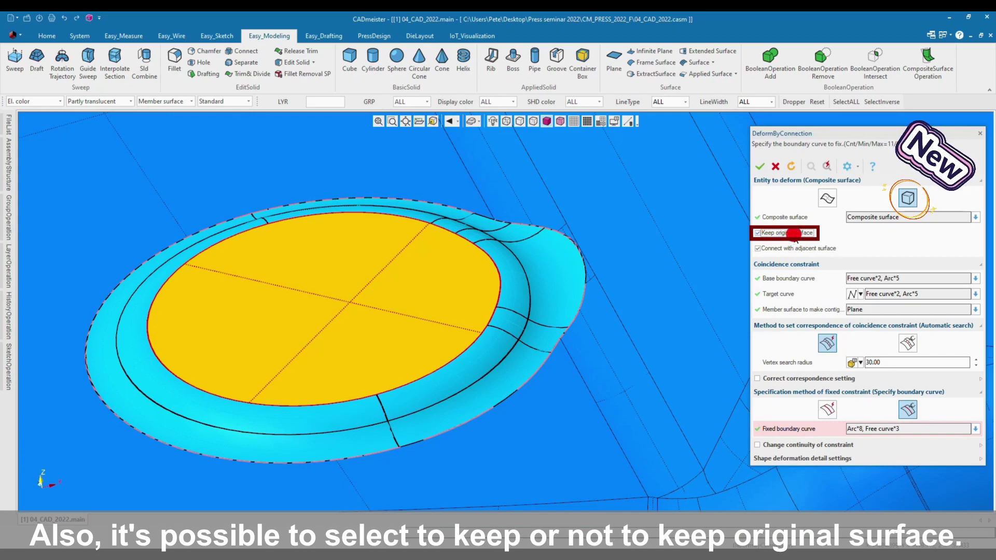
click(828, 167)
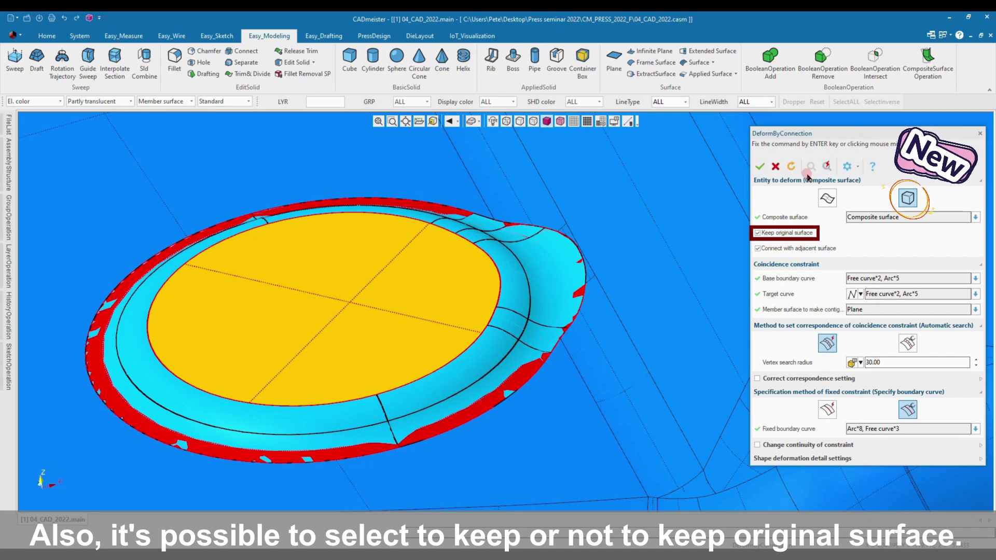
click(761, 167)
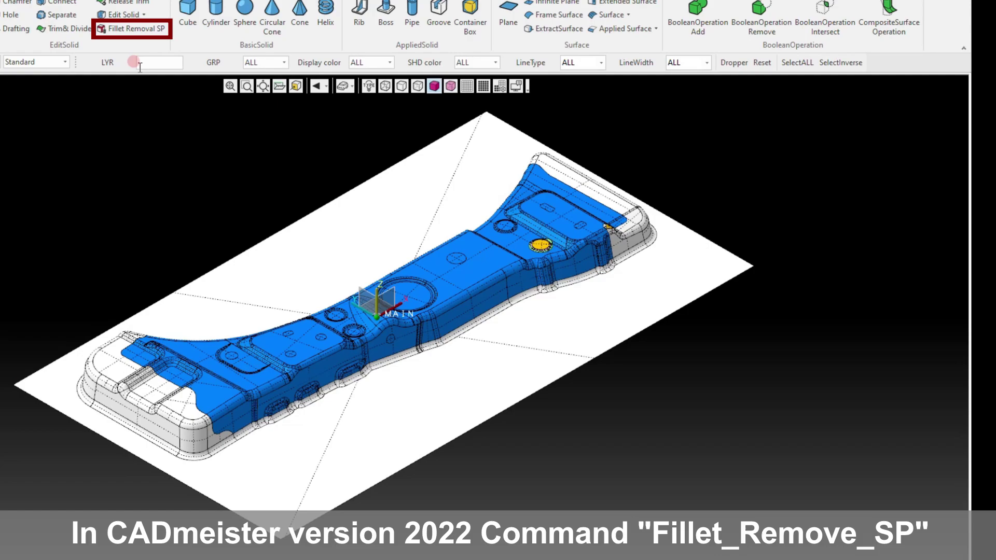
Start Fillet_Removal_SP and try Member surfaces, Continuous R and Specified R value, ending on Member surfaces
click(137, 34)
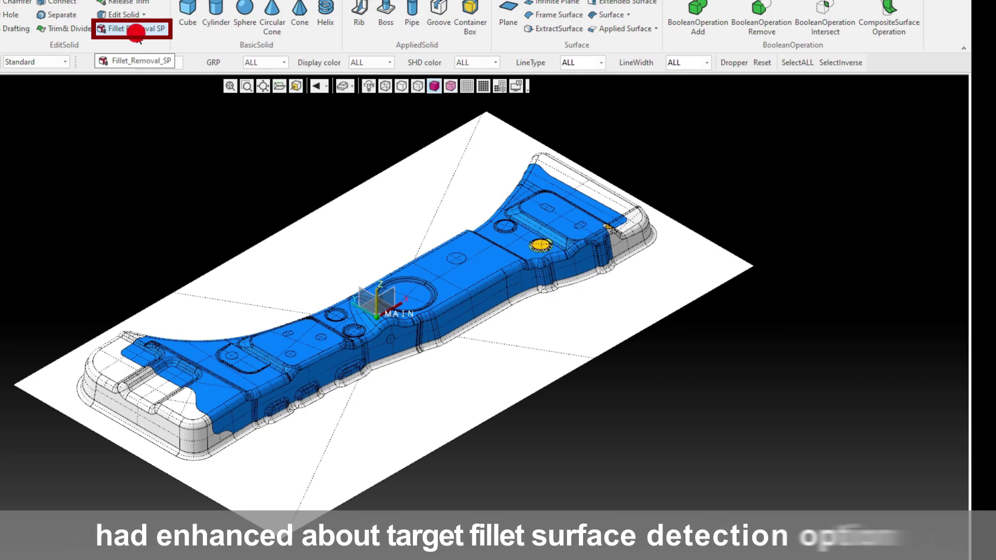
click(714, 348)
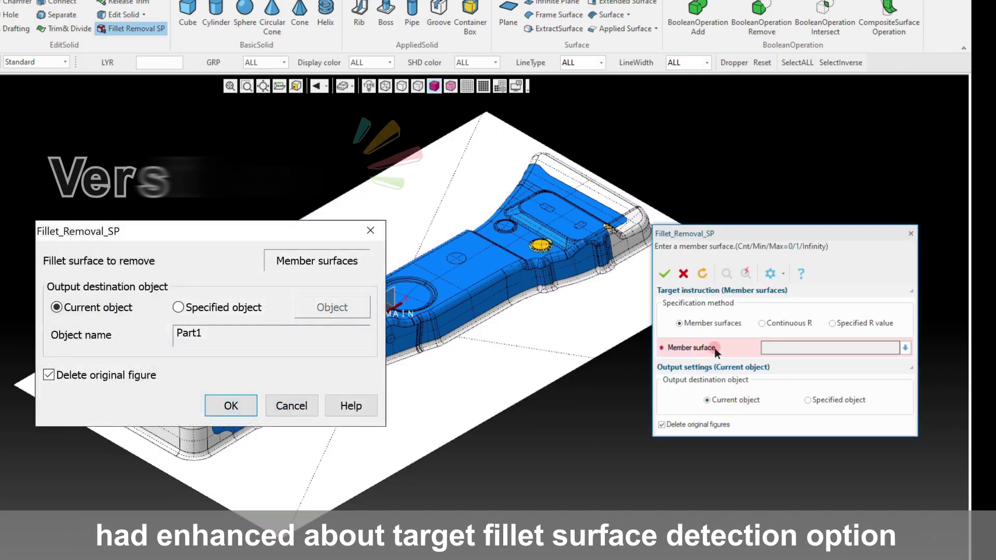
click(711, 323)
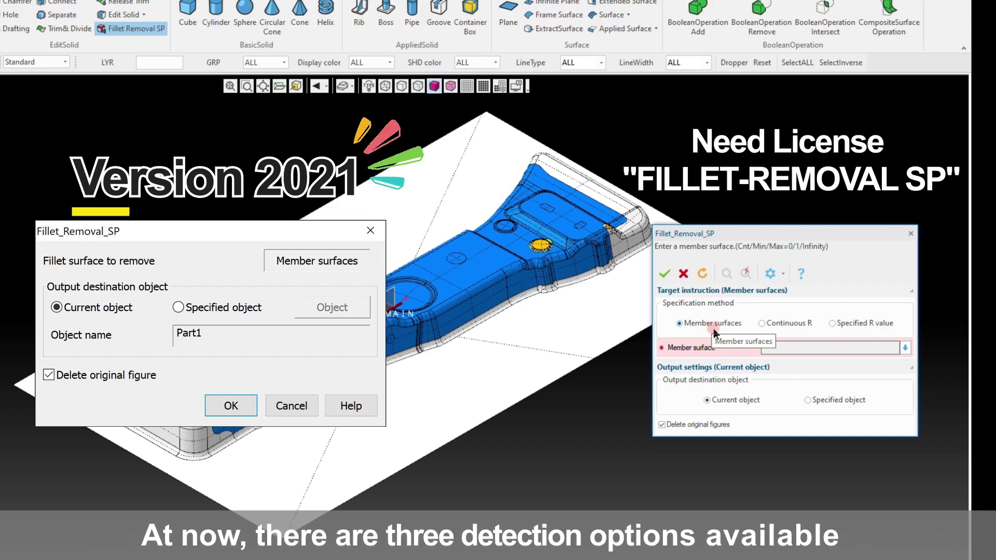
click(796, 329)
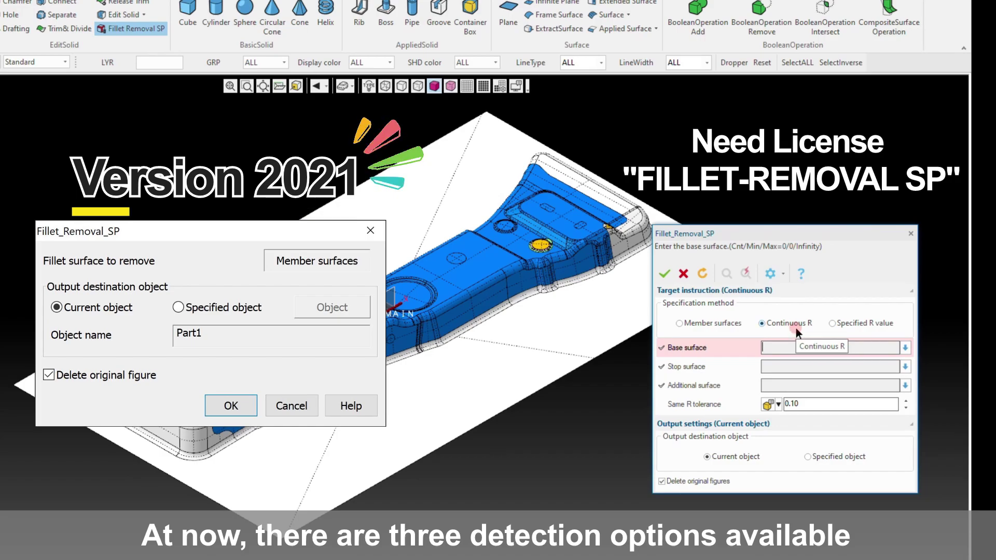
click(859, 325)
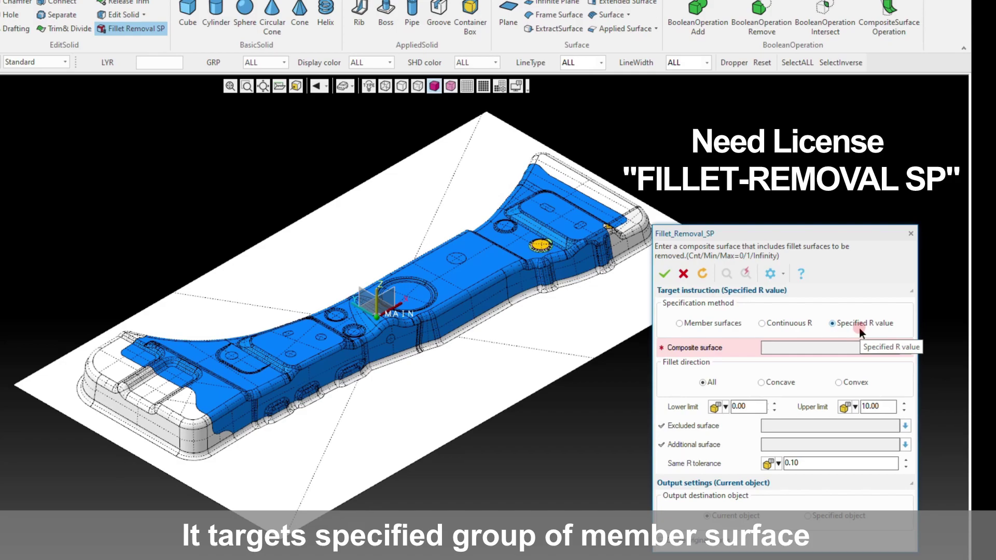
click(718, 324)
Select the corner, long bottom and right-hand corner fillets as member surfaces
scroll(335, 403, up, 5)
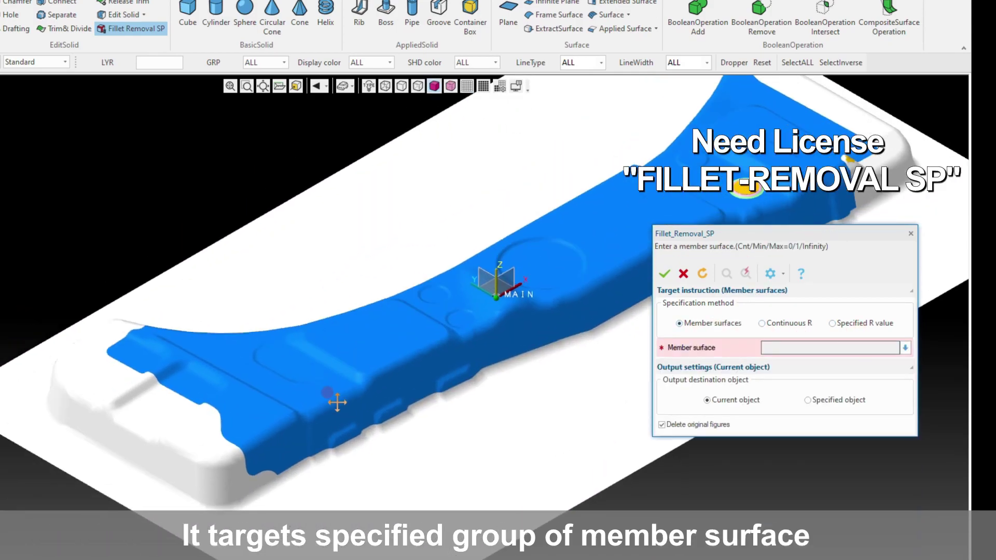
scroll(382, 422, down, 2)
scroll(403, 400, down, 2)
scroll(413, 443, down, 1)
click(408, 439)
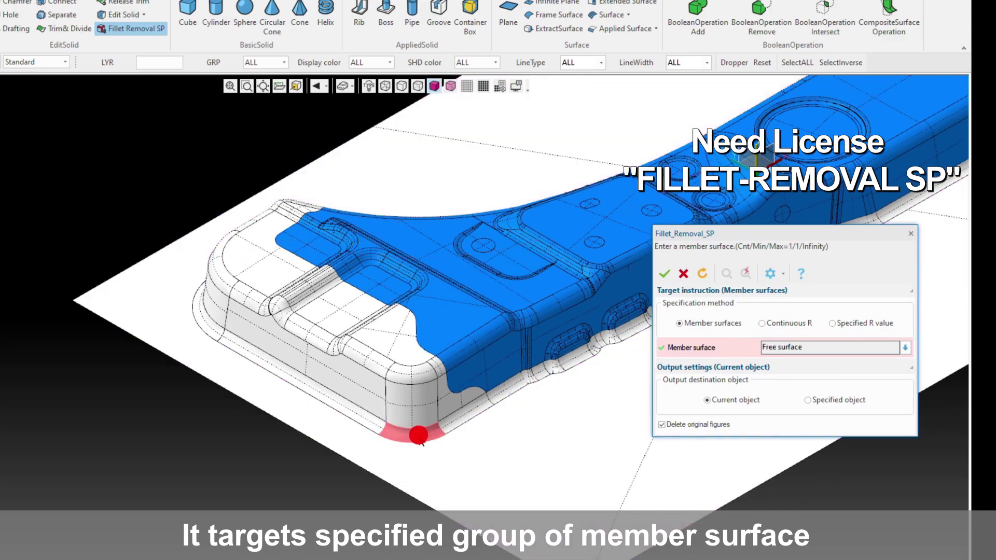
click(397, 424)
click(457, 410)
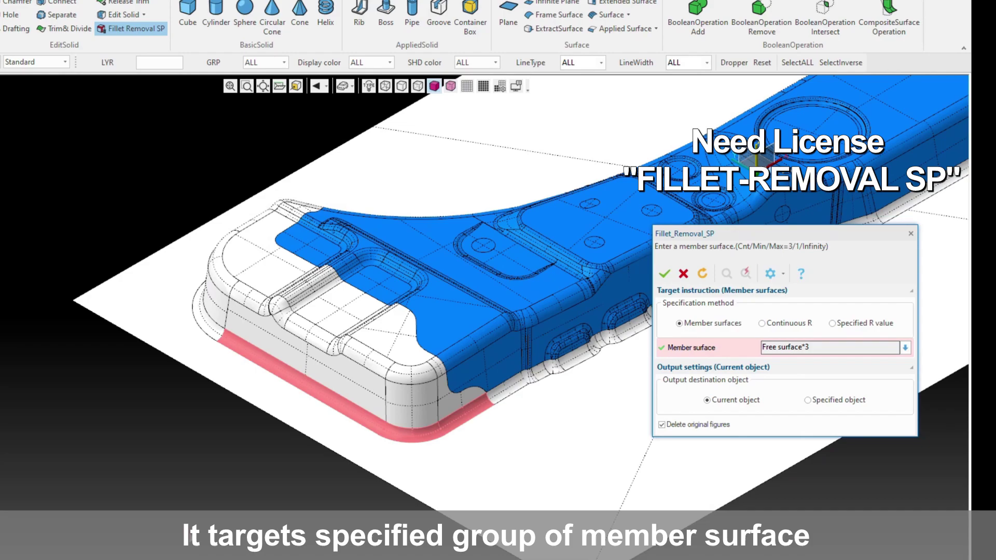
Switch detection to Continuous R and set the base plane as the base surface
click(799, 323)
click(799, 323)
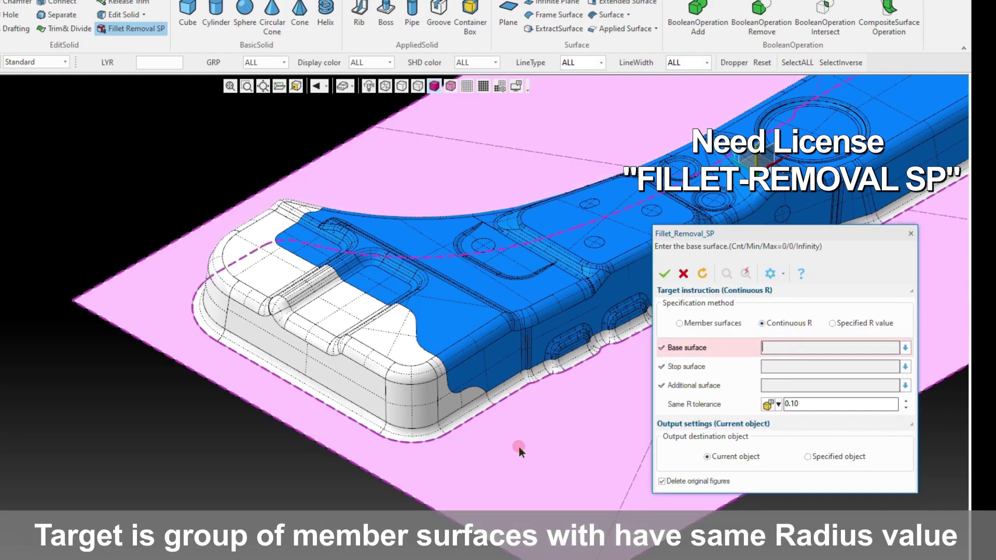
click(436, 435)
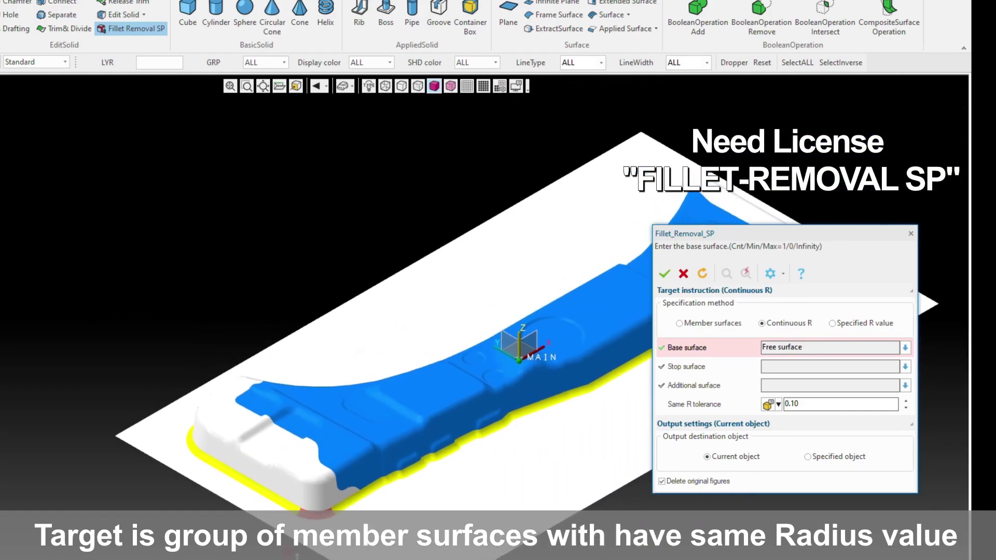
click(865, 383)
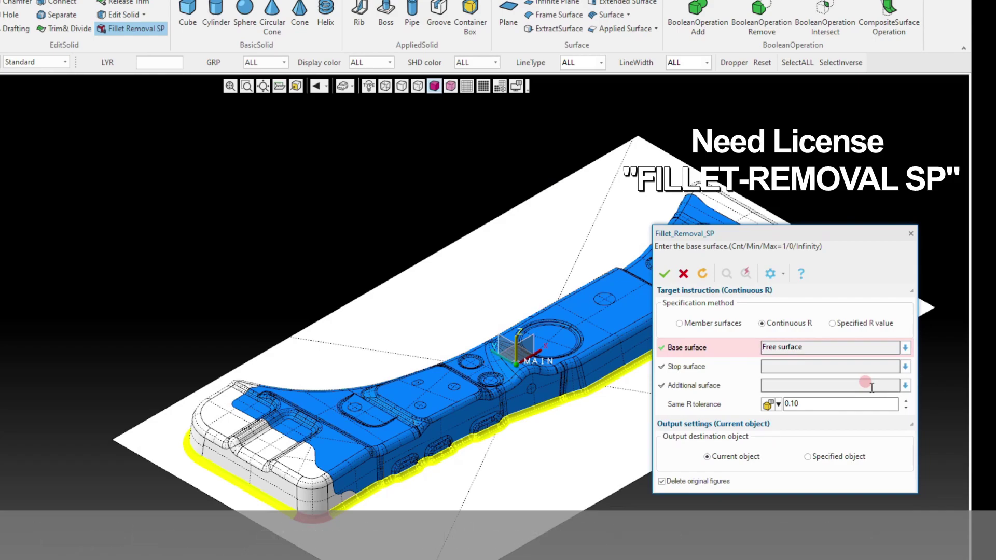
Remove concave fillets of R 6.00–10.00 across the whole composite surface with Specified R value
click(852, 322)
click(494, 489)
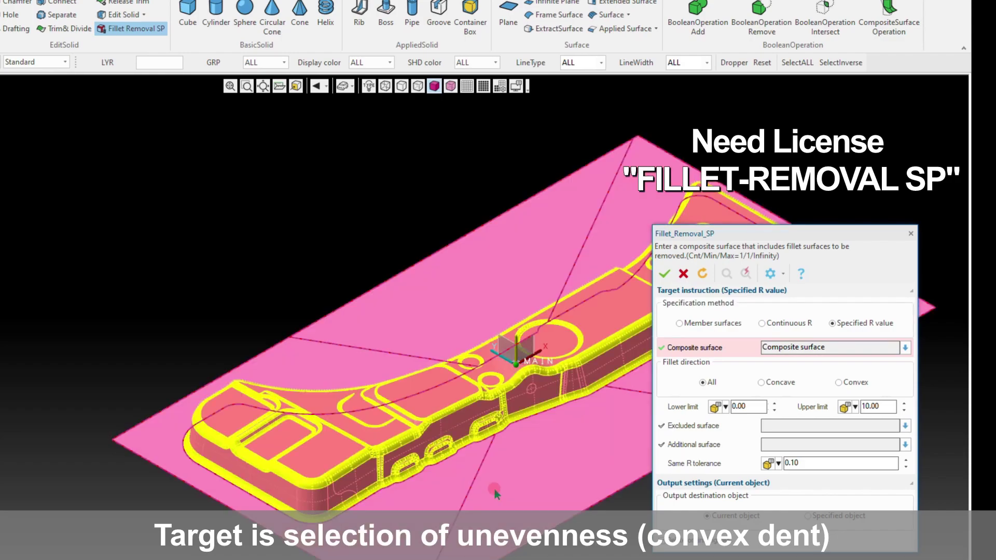
mouse_move(497, 433)
middle_down()
mouse_move(389, 430)
mouse_move(376, 415)
middle_up()
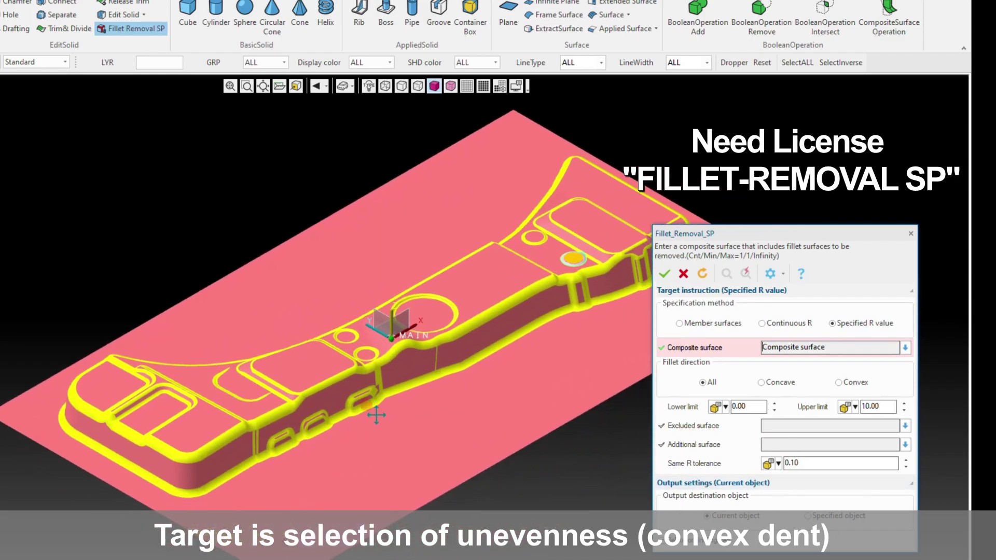
click(790, 385)
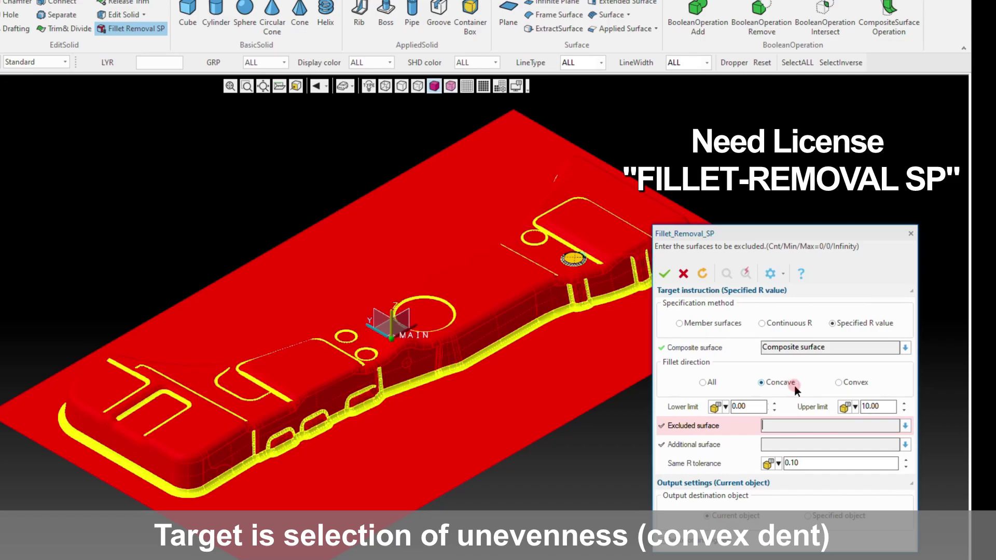
click(853, 383)
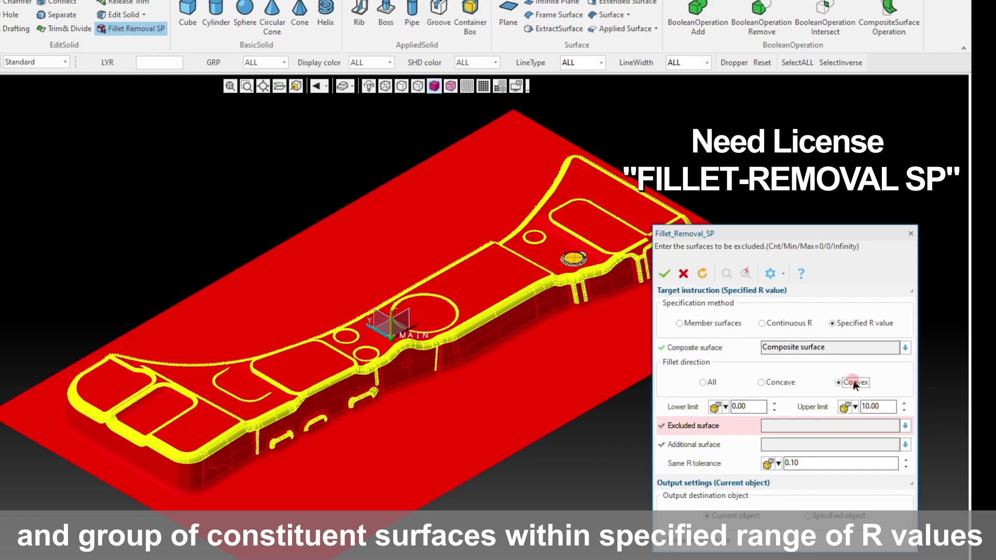
click(776, 405)
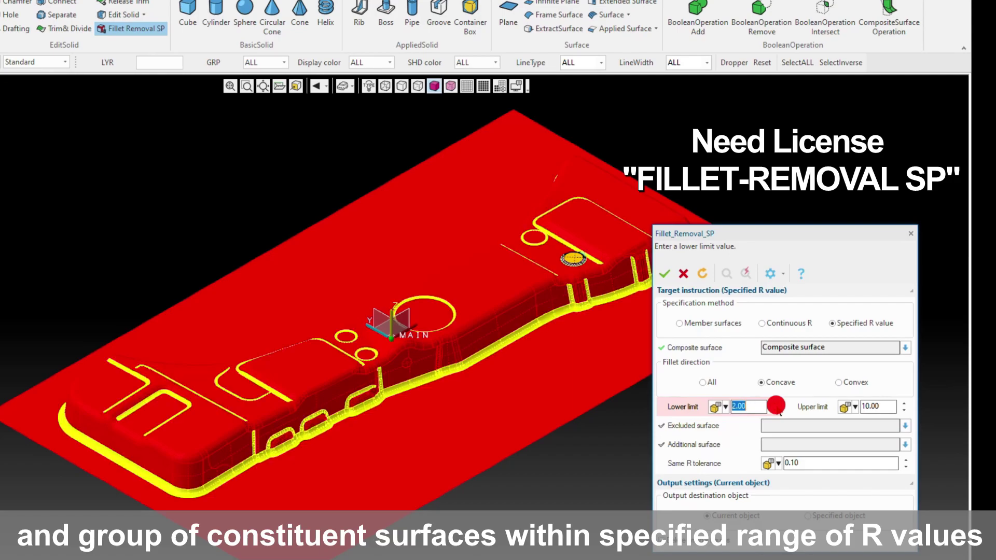
click(776, 405)
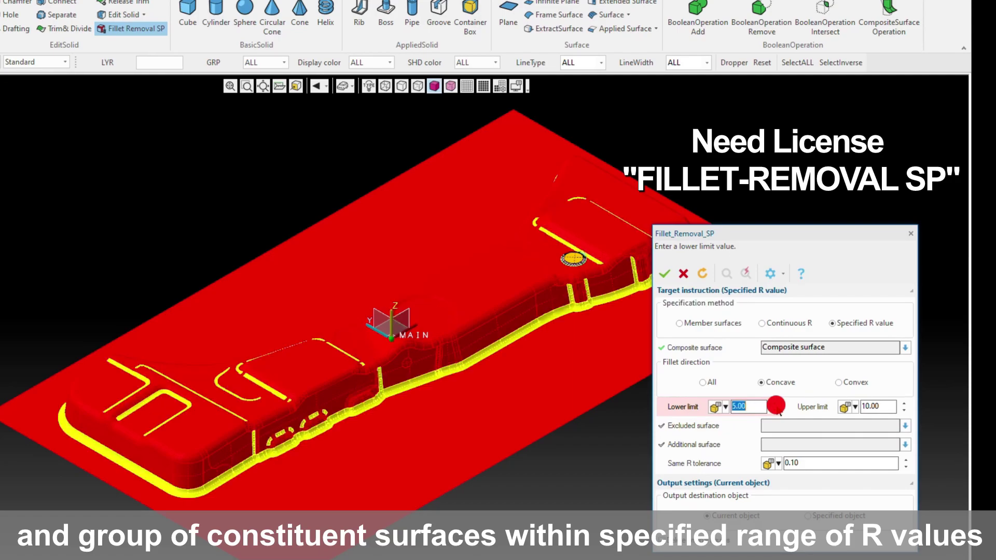
click(776, 404)
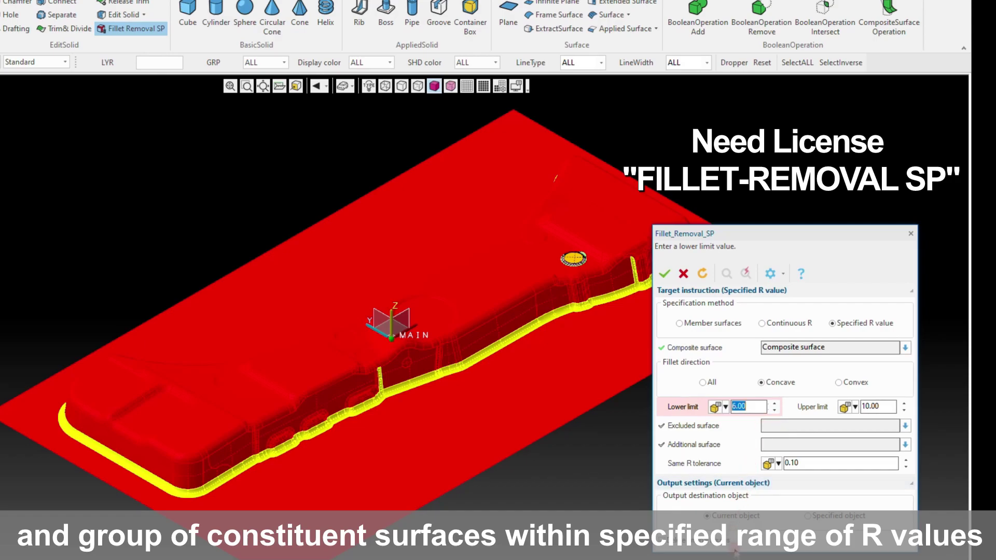
click(666, 276)
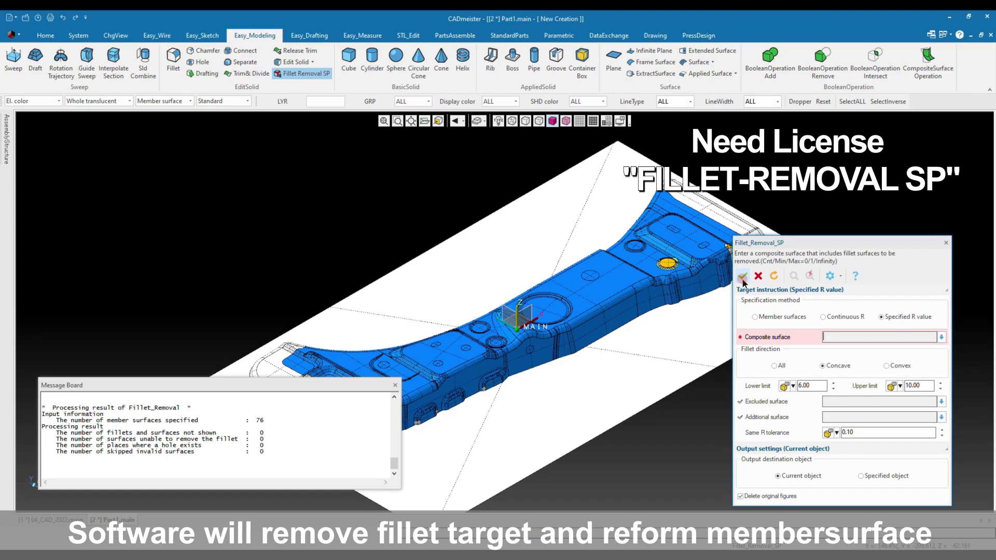
Zoom and rotate the model to inspect the reformed corners after fillet removal
scroll(667, 364, up, 3)
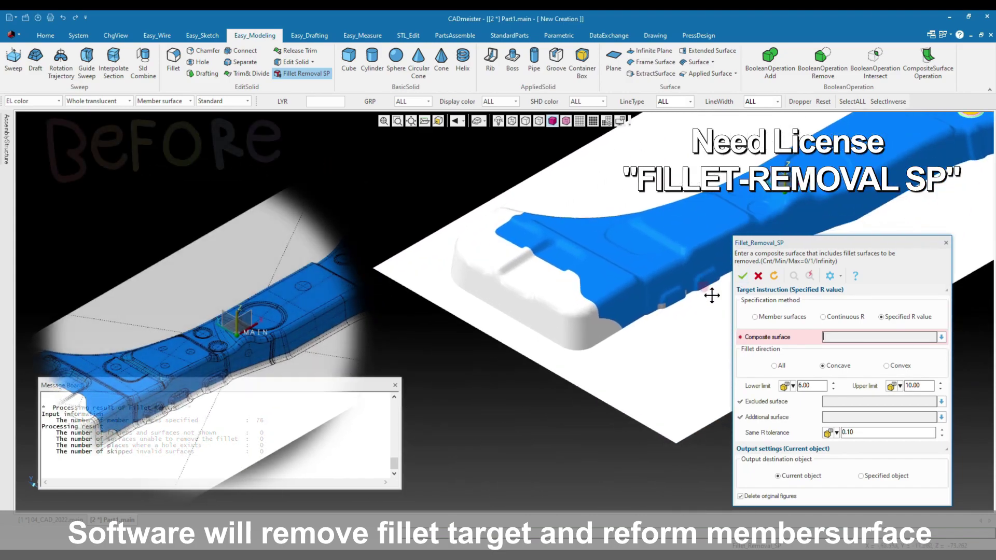
middle_drag(667, 431, 687, 394)
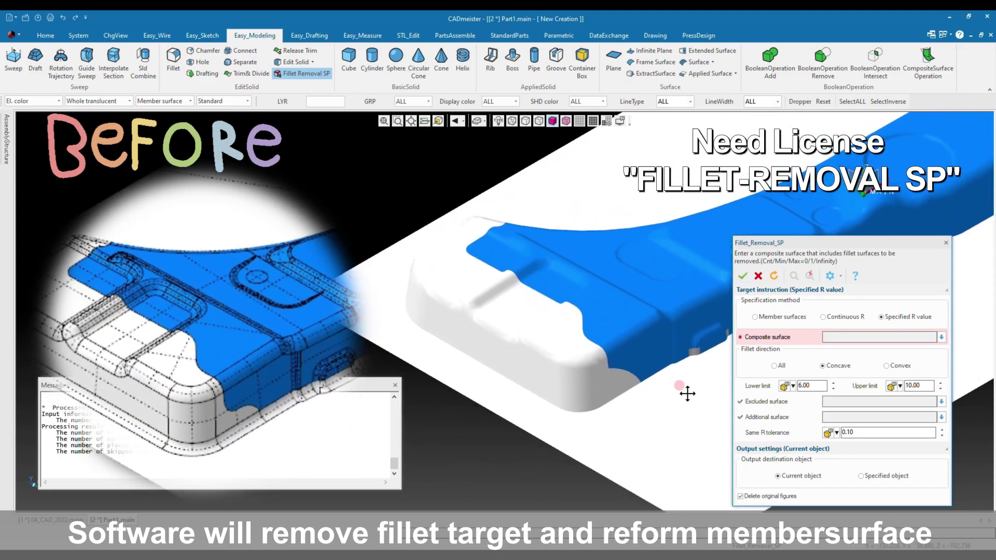